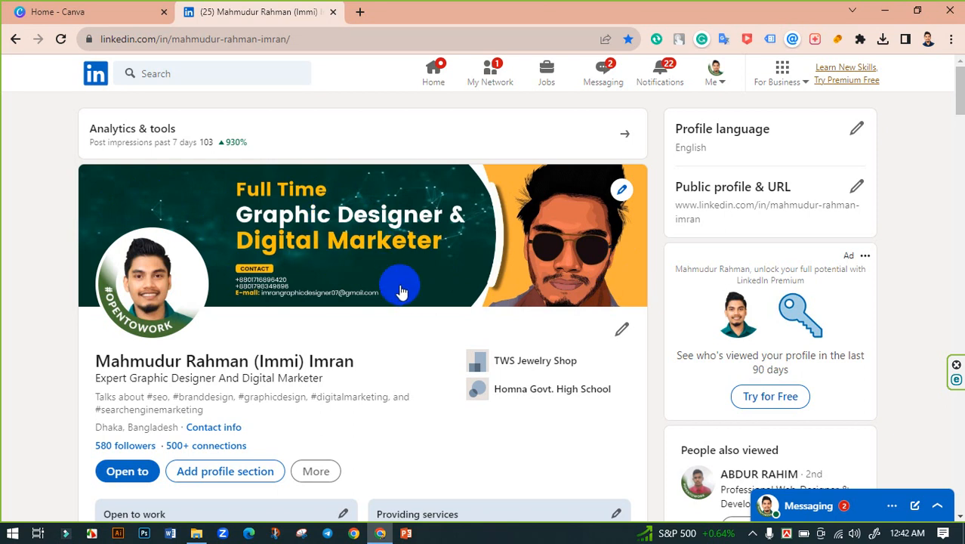
# Step: Search Google for 'linkedin cover photo size 2023'
pyautogui.hotkey('ctrl', 't')
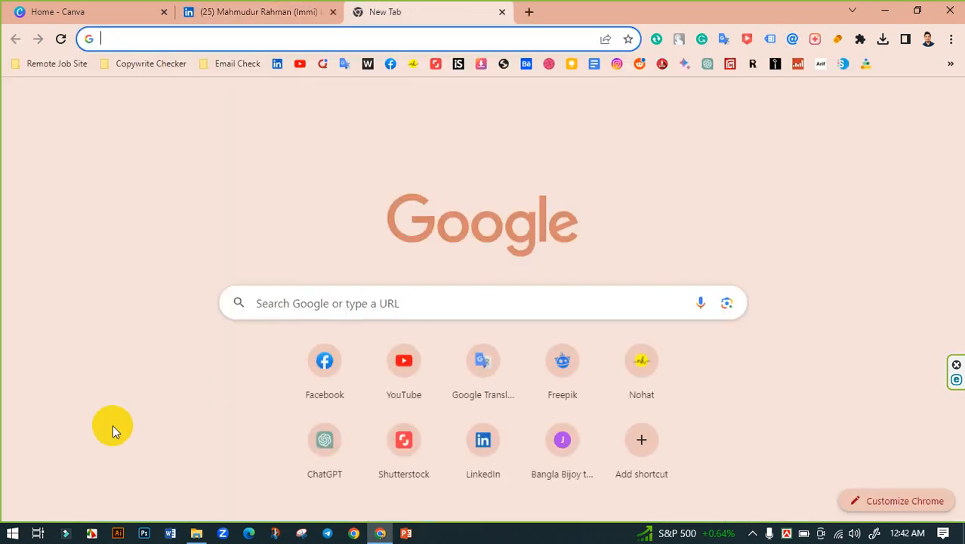
pyautogui.write('link')
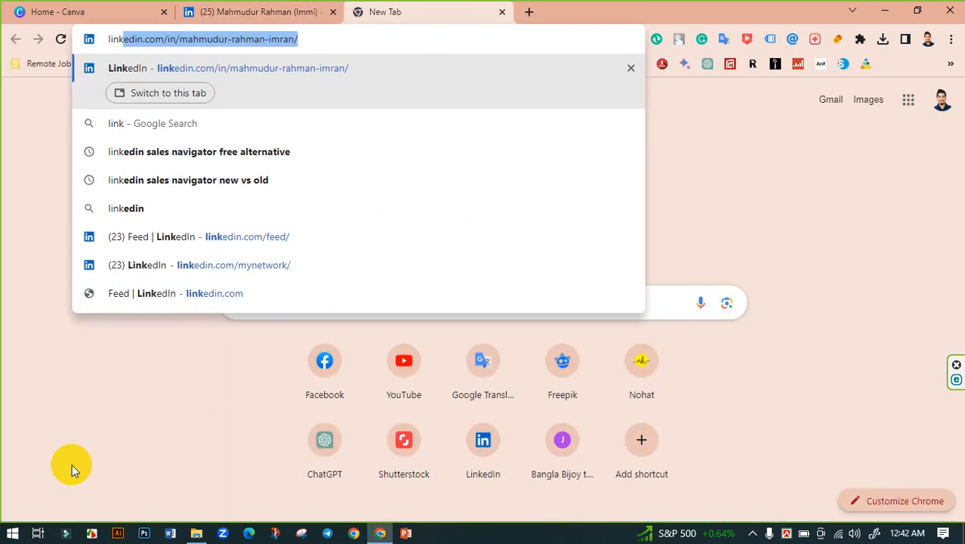
pyautogui.write('edin bann')
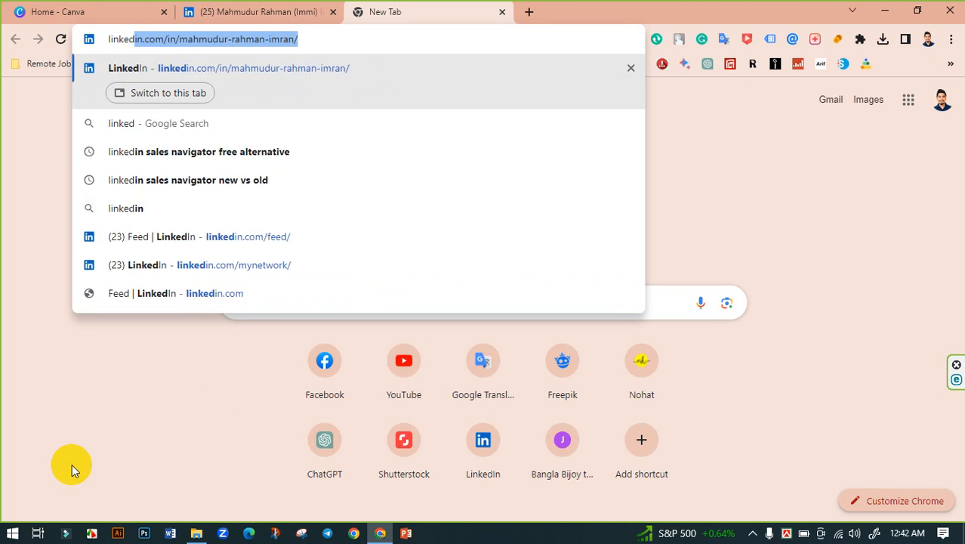
pyautogui.press('BackSpace')
pyautogui.press('BackSpace')
pyautogui.press('BackSpace')
pyautogui.press('BackSpace')
pyautogui.press('BackSpace')
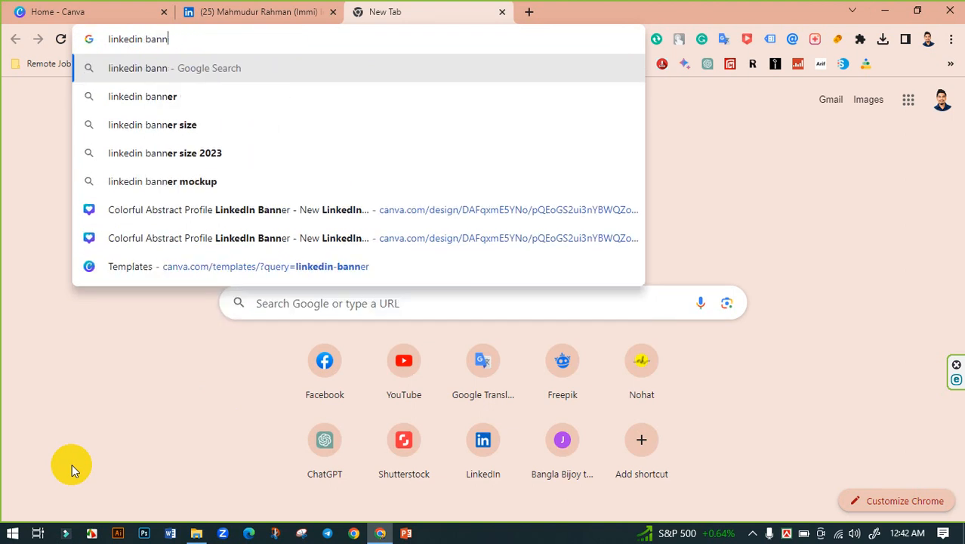
pyautogui.write('coverr')
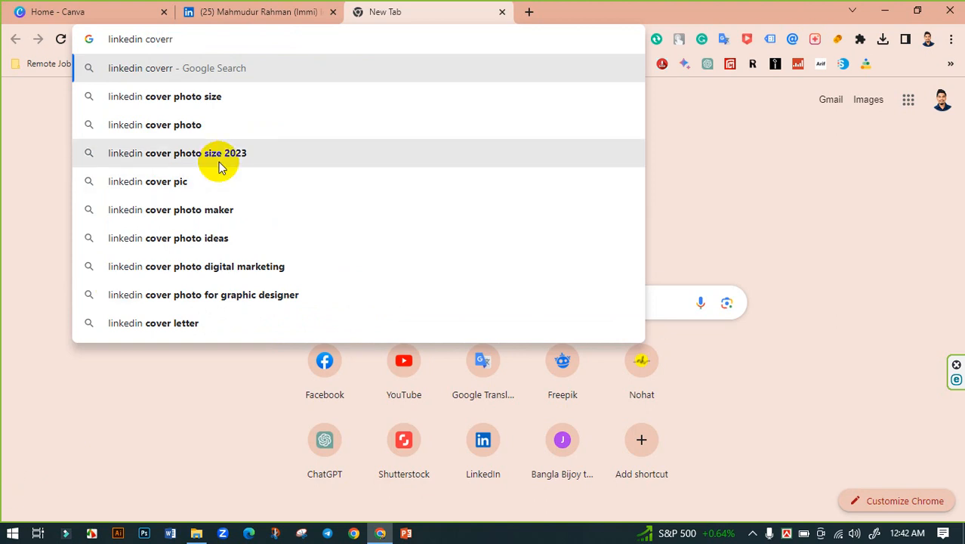
pyautogui.click(249, 157)
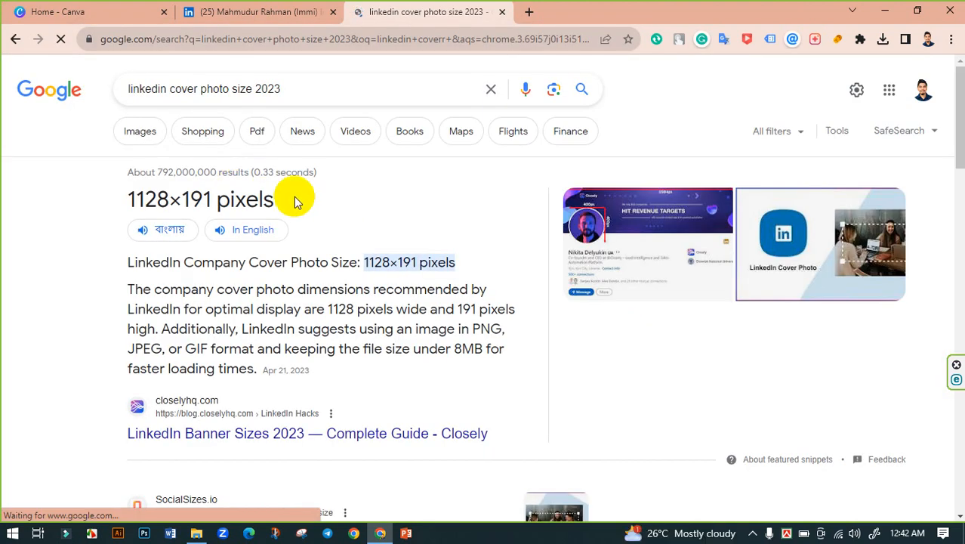
# Step: Find the recommended 1128×191 pixel size in the results and go back to the Canva tab
pyautogui.scroll(-1, 162, 193)
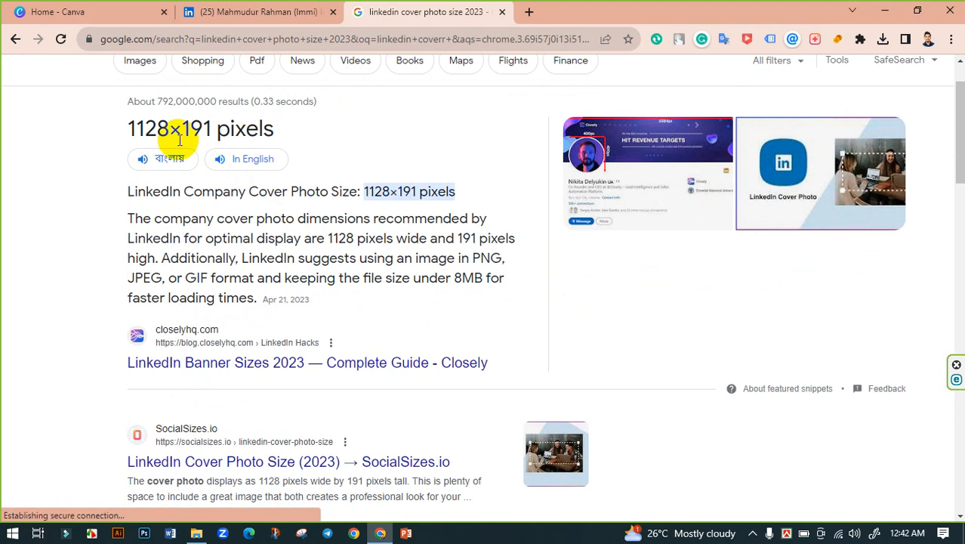
pyautogui.doubleClick(184, 133)
pyautogui.tripleClick(184, 133)
pyautogui.click(190, 133)
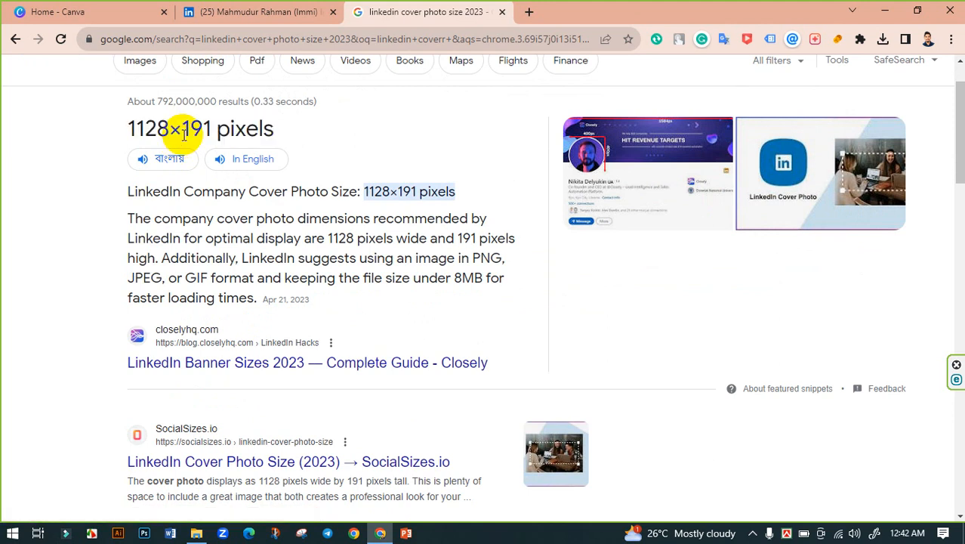
pyautogui.click(145, 11)
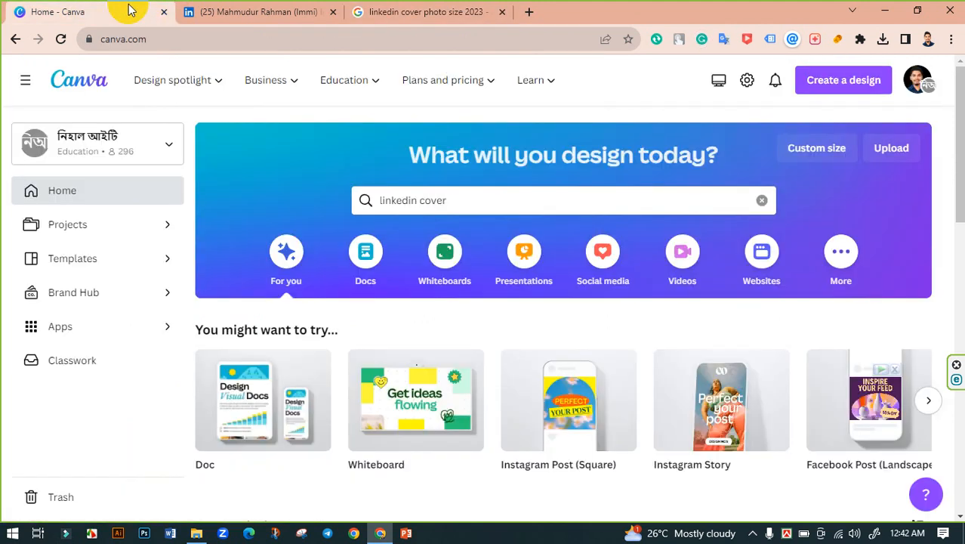
# Step: Create a new custom-size design 1128 px wide and 191 px tall
pyautogui.click(859, 83)
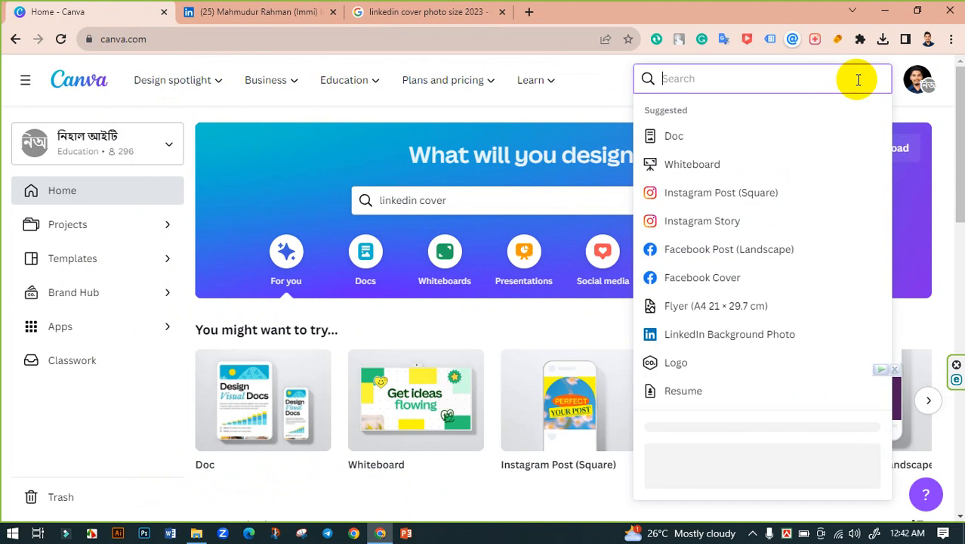
pyautogui.click(666, 453)
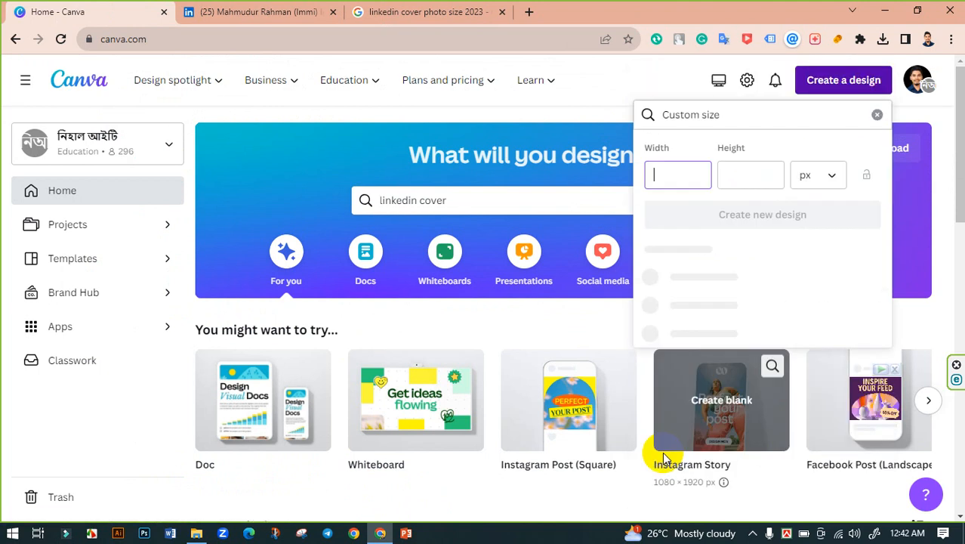
pyautogui.click(669, 175)
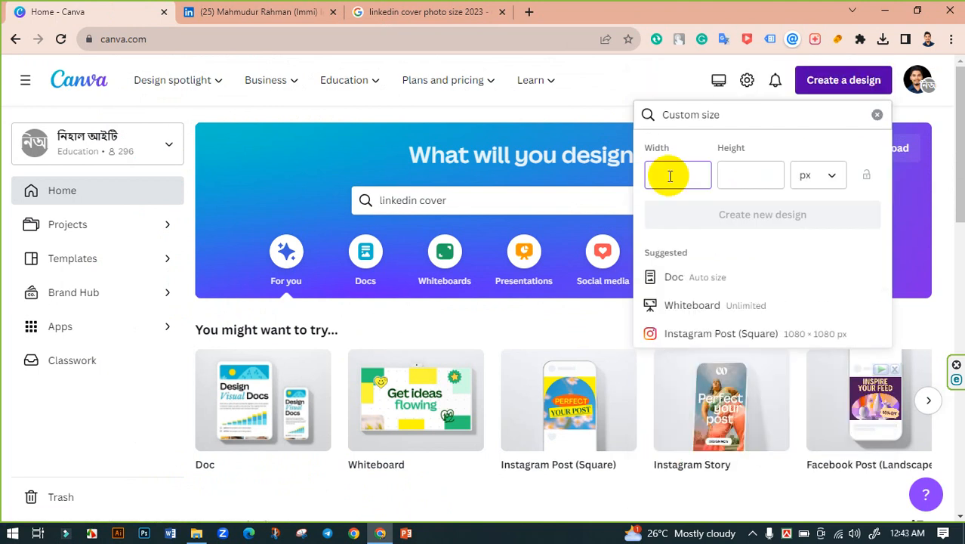
pyautogui.write('1128')
pyautogui.click(728, 174)
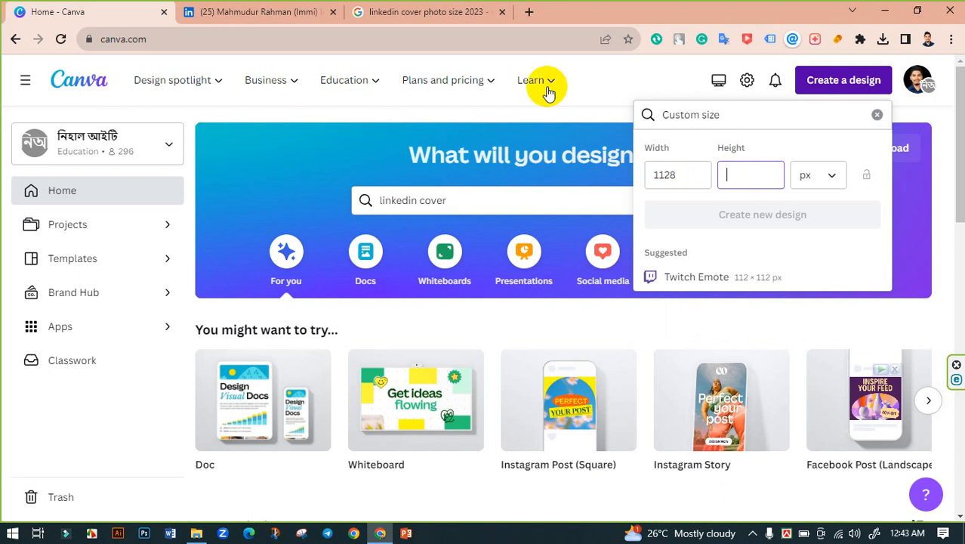
pyautogui.click(427, 14)
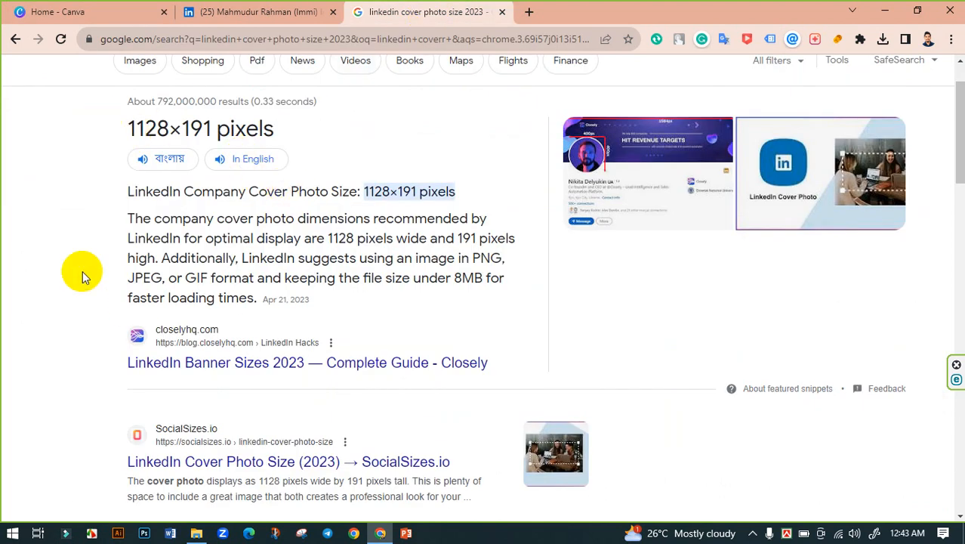
pyautogui.click(72, 17)
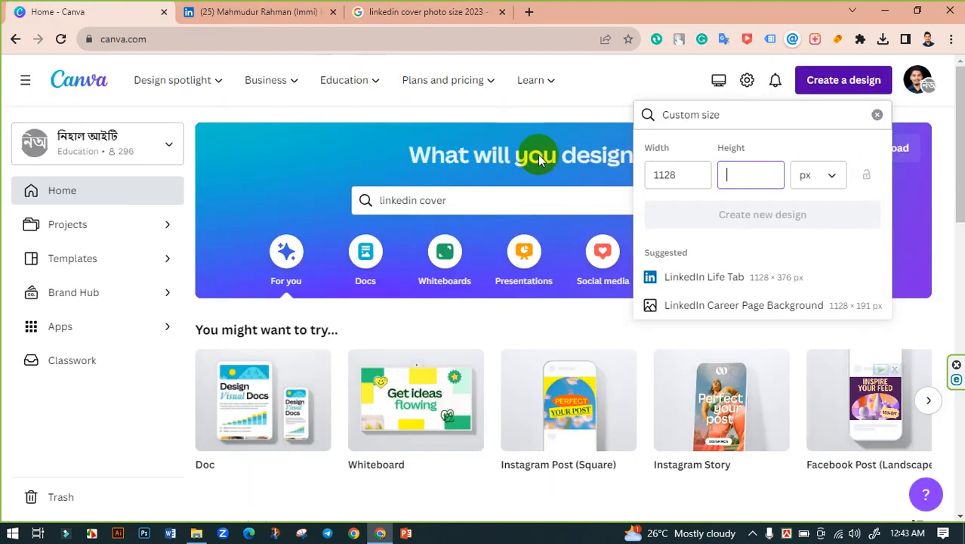
pyautogui.click(444, 9)
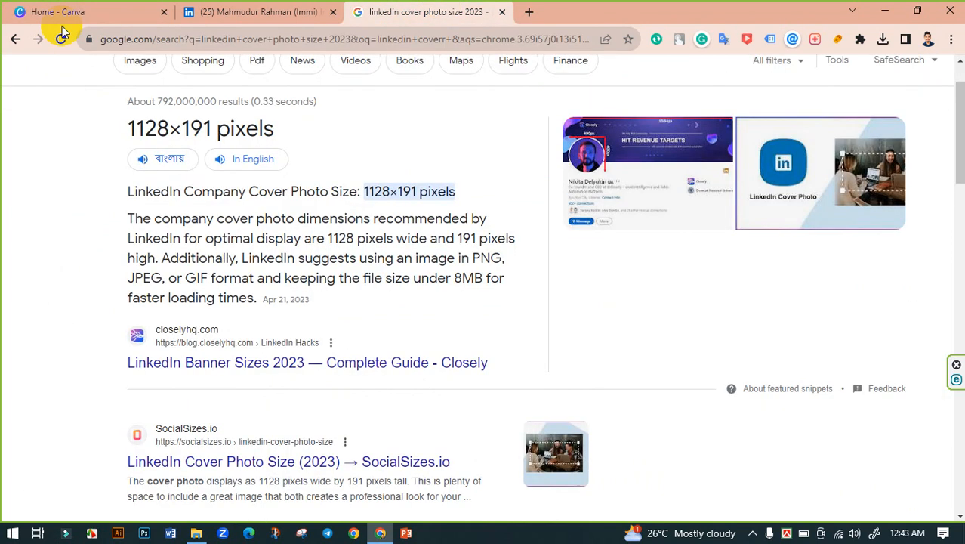
pyautogui.click(9, 7)
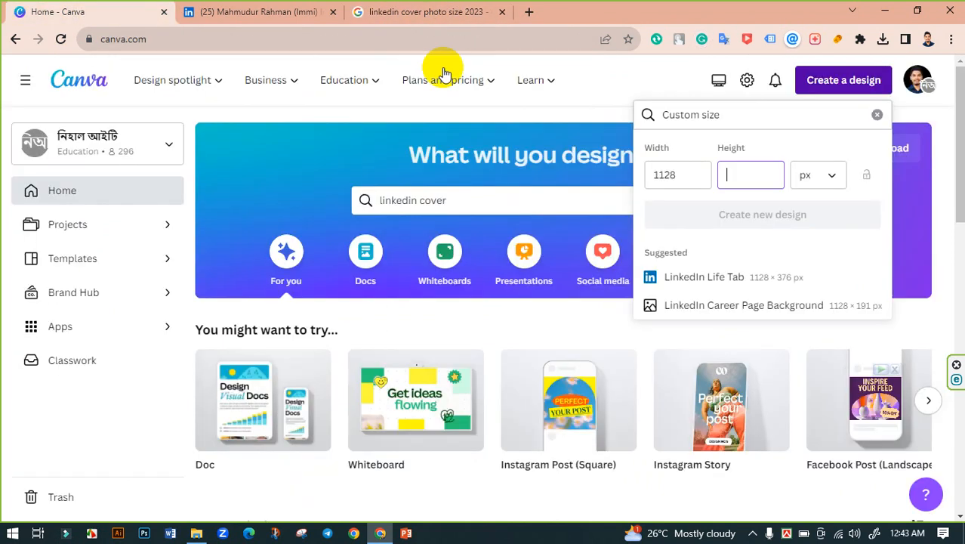
pyautogui.click(750, 177)
pyautogui.write('191')
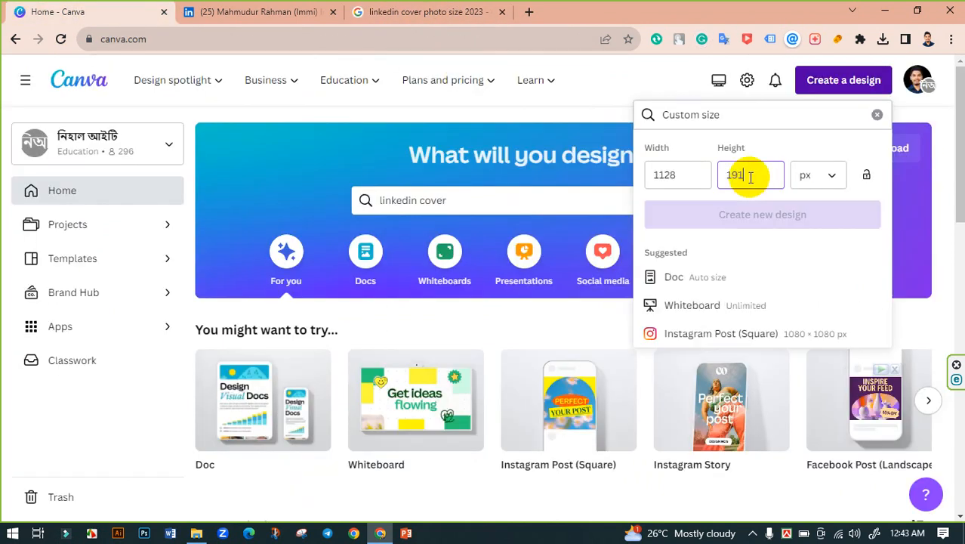
pyautogui.click(774, 218)
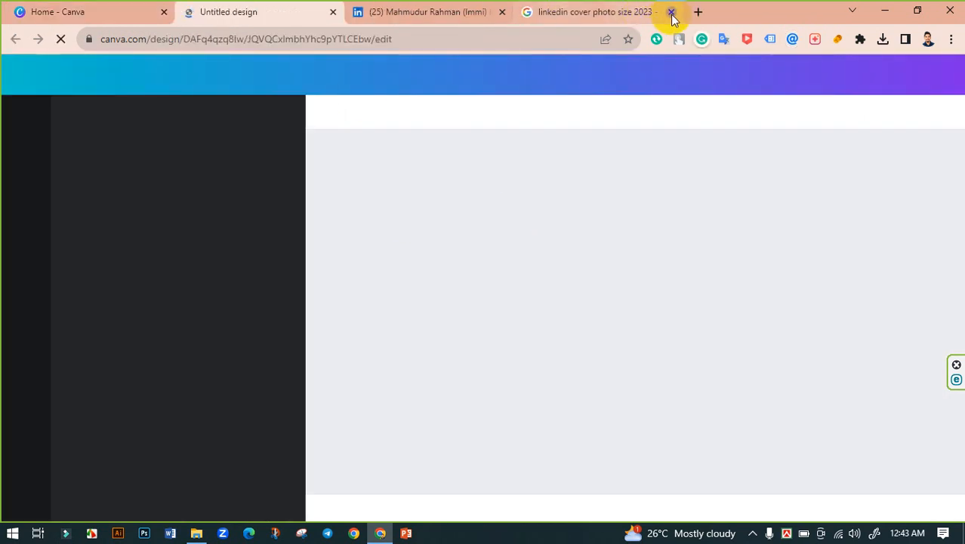
# Step: Close the Google tab and apply the Black Professional Personal Branding LinkedIn Banner template
pyautogui.click(671, 13)
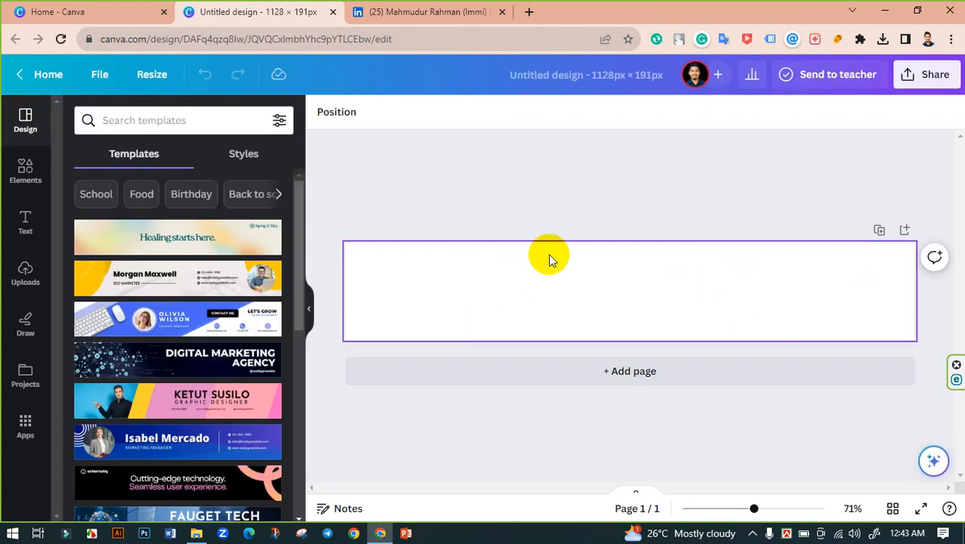
pyautogui.click(193, 201)
pyautogui.scroll(-10, 176, 370)
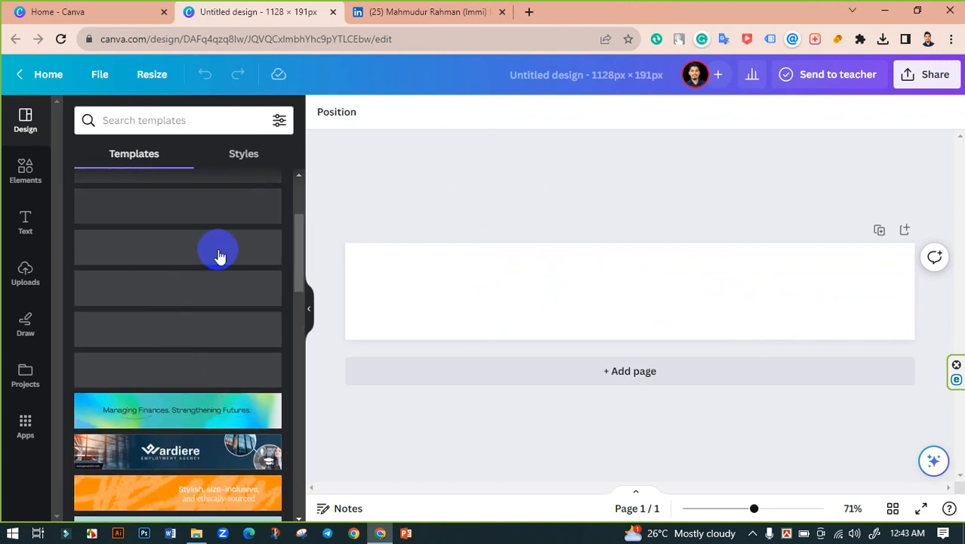
pyautogui.scroll(-3, 218, 255)
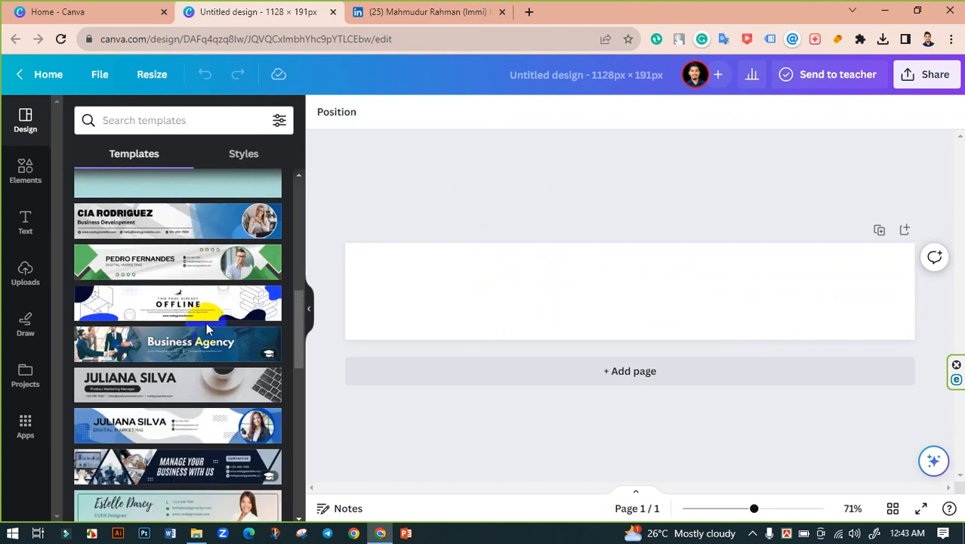
pyautogui.scroll(-2, 208, 325)
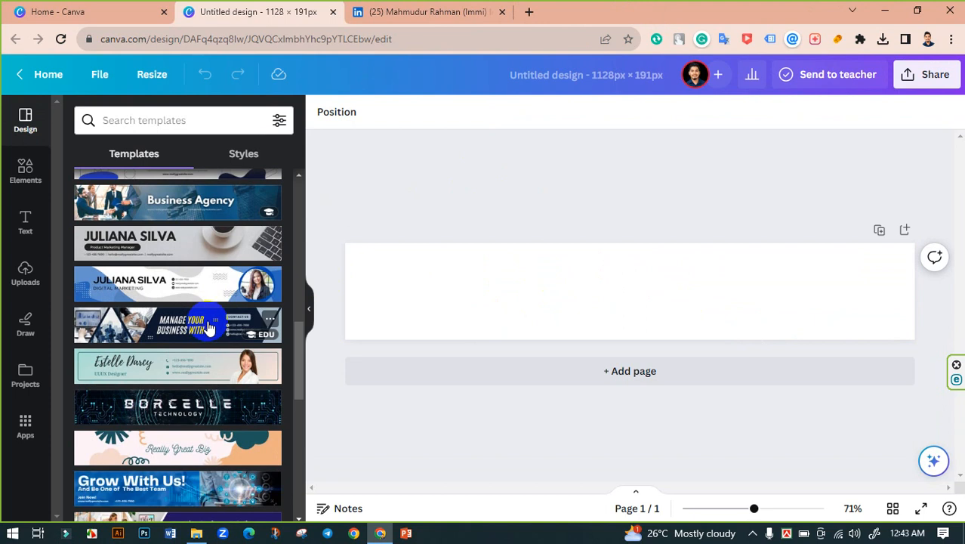
pyautogui.scroll(-3, 209, 325)
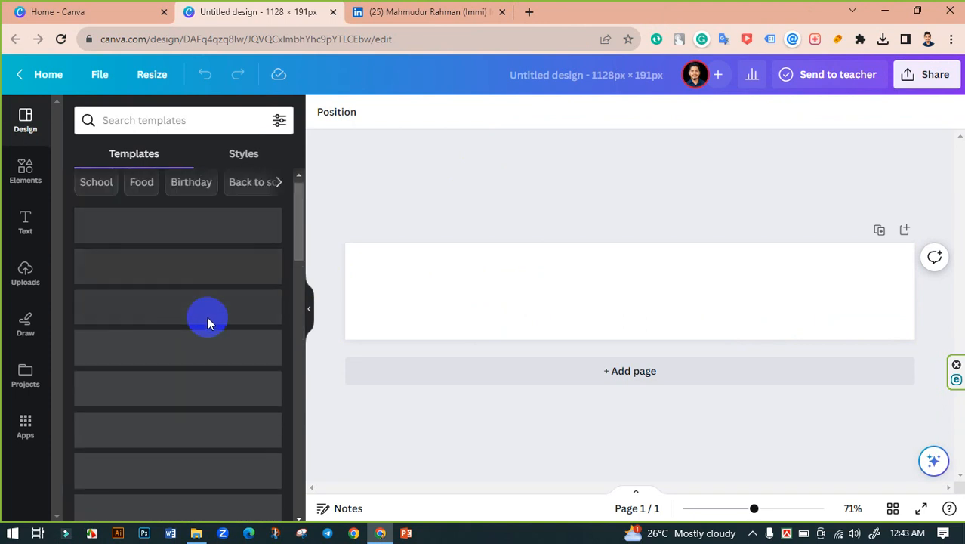
pyautogui.scroll(-3, 209, 323)
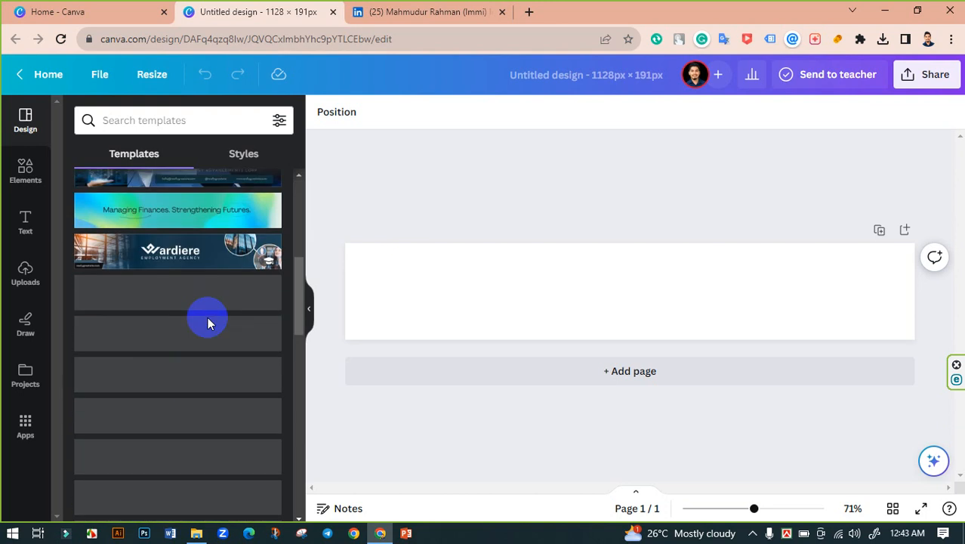
pyautogui.scroll(-4, 209, 323)
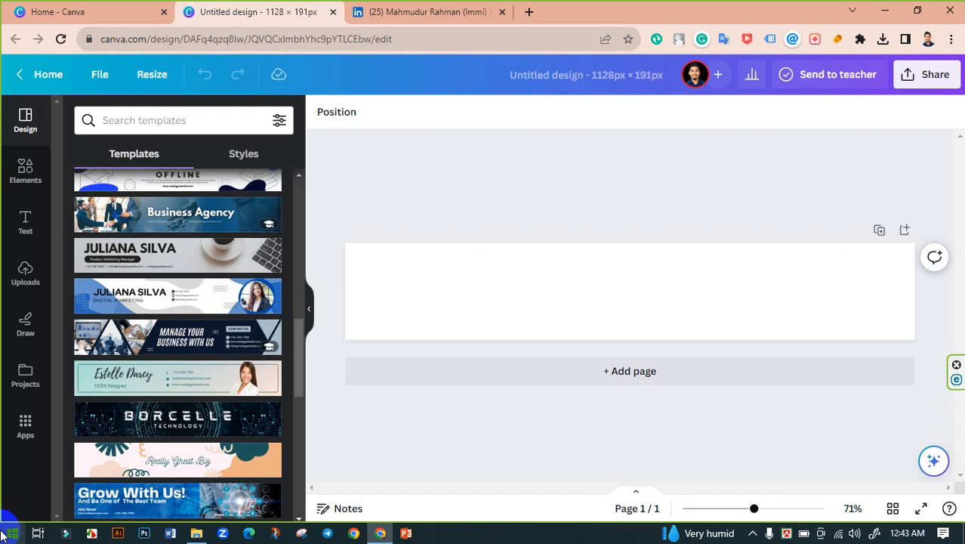
pyautogui.scroll(-3, 194, 302)
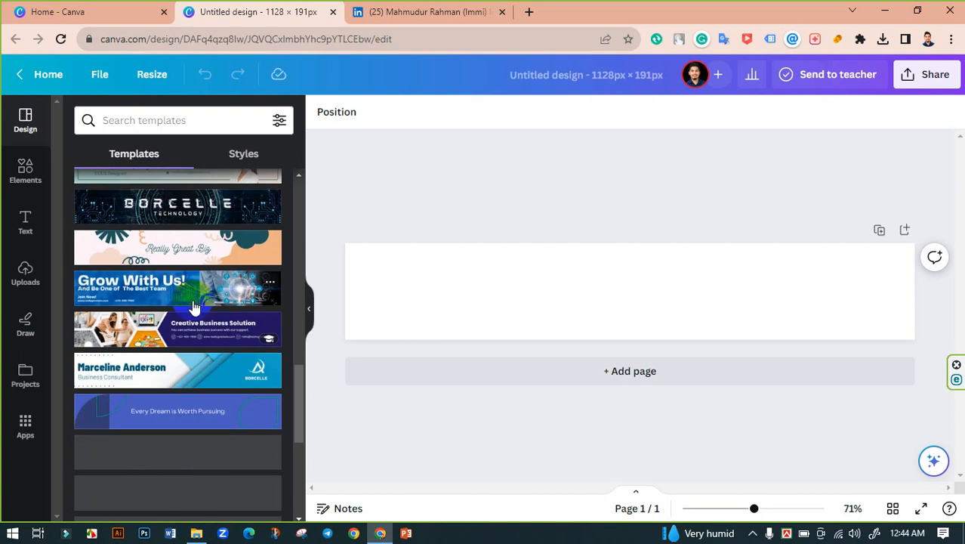
pyautogui.scroll(-1, 181, 317)
pyautogui.scroll(-1, 215, 334)
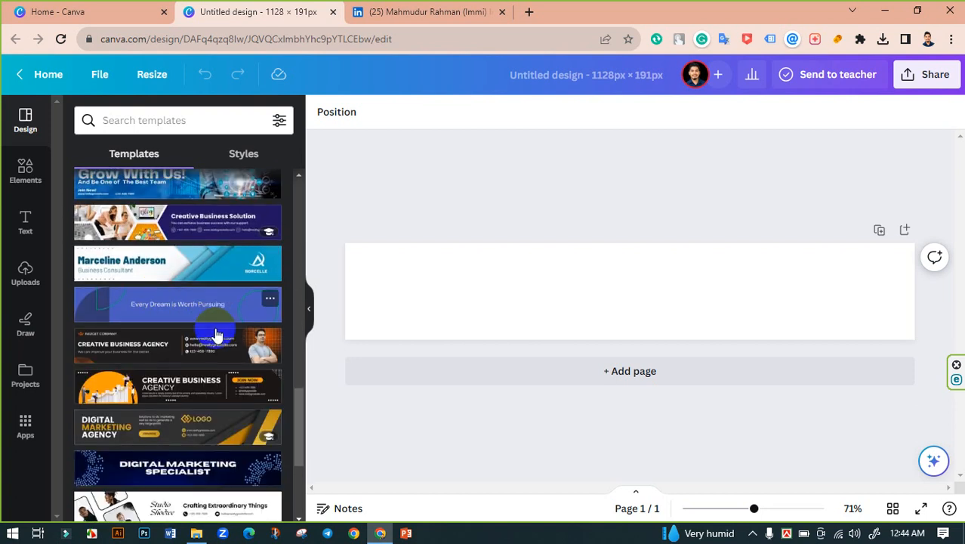
pyautogui.scroll(-1, 215, 334)
pyautogui.scroll(-5, 216, 333)
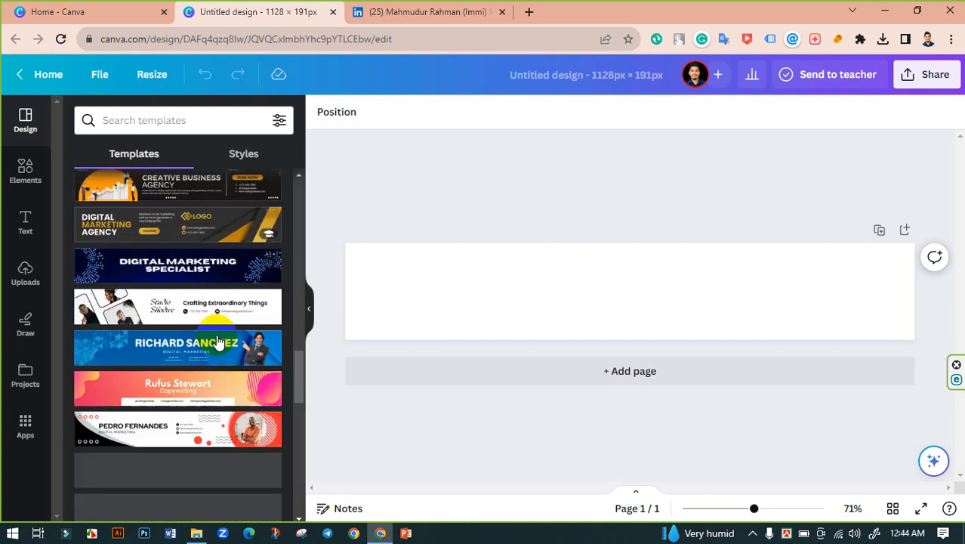
pyautogui.scroll(-3, 221, 342)
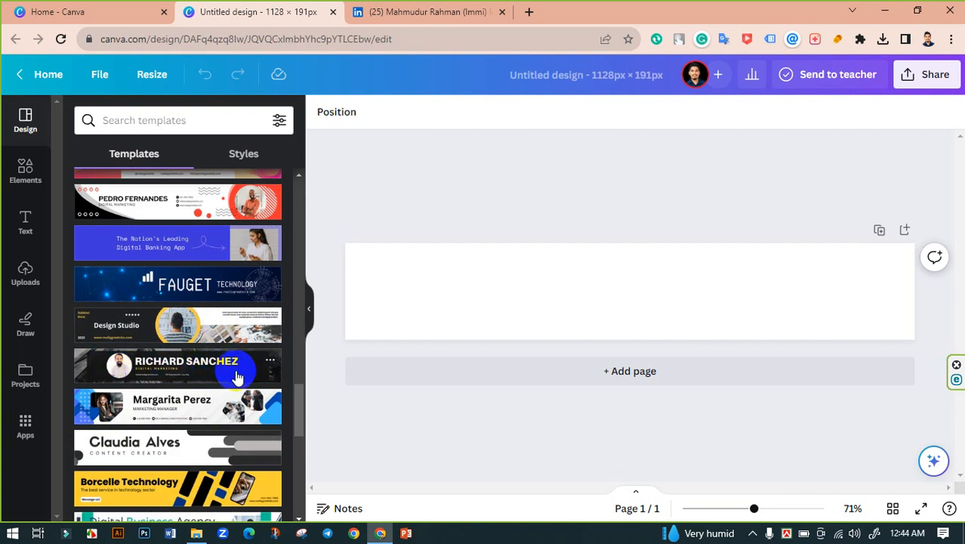
pyautogui.click(172, 370)
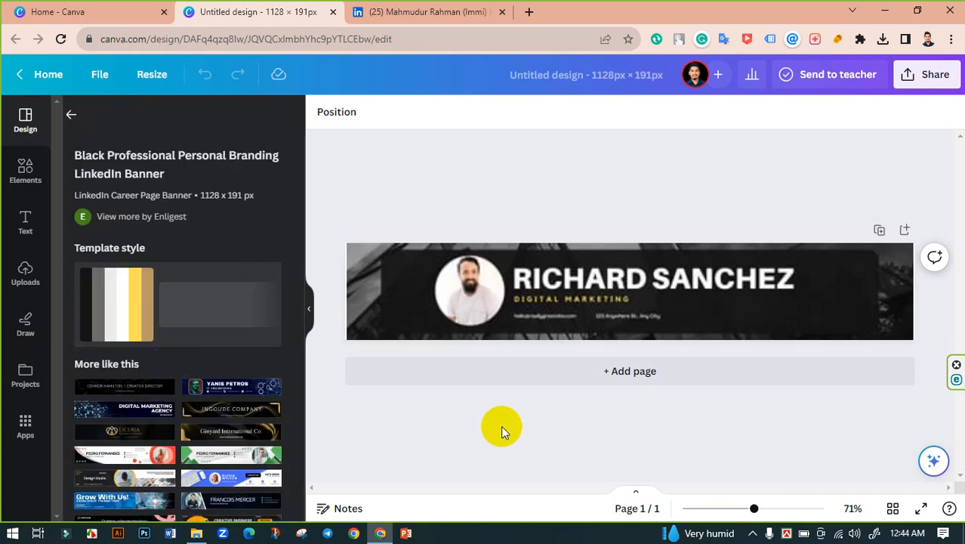
# Step: Move the template portrait to the banner's right end
pyautogui.click(462, 337)
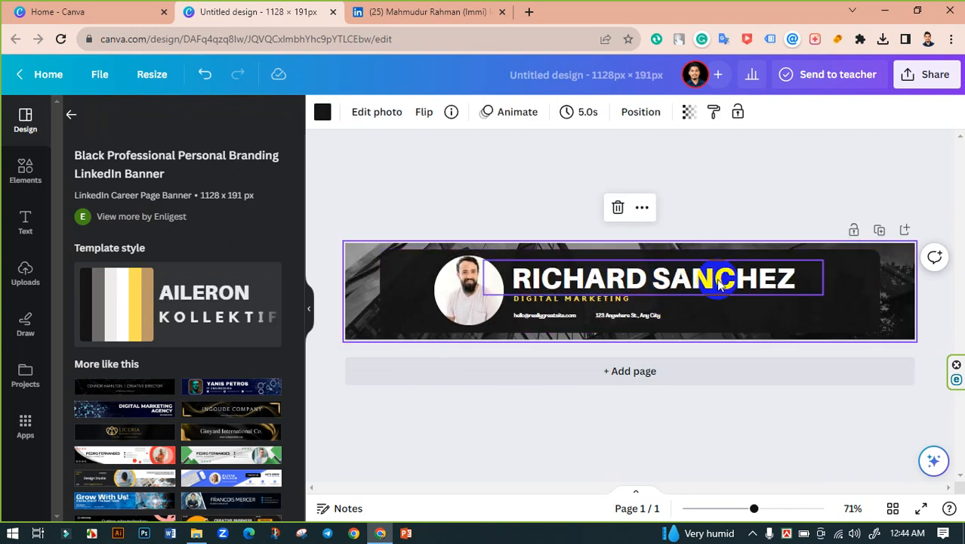
pyautogui.click(469, 294)
pyautogui.moveTo(469, 294); pyautogui.dragTo(831, 293)
# Step: Right-align the name headline and DIGITAL MARKETING tagline beside the portrait
pyautogui.click(731, 288)
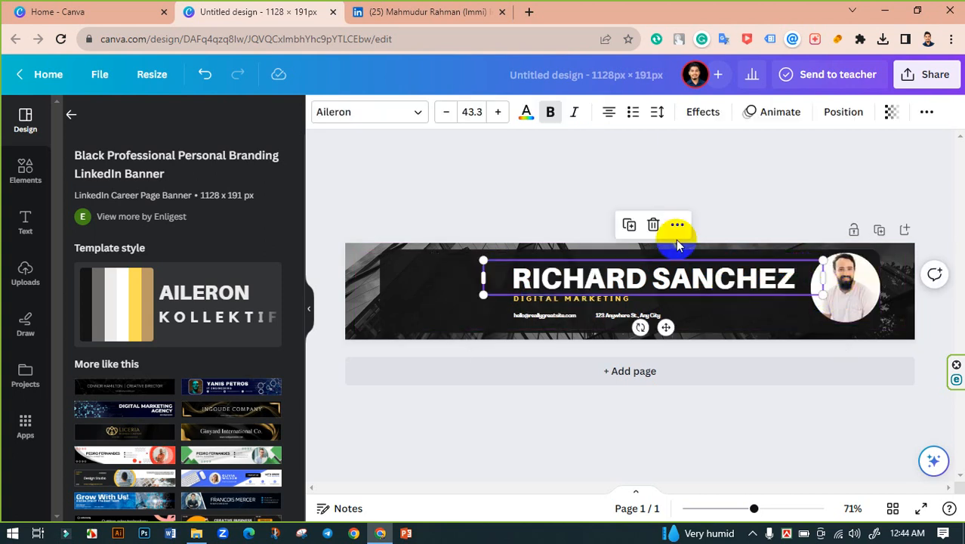
pyautogui.click(608, 112)
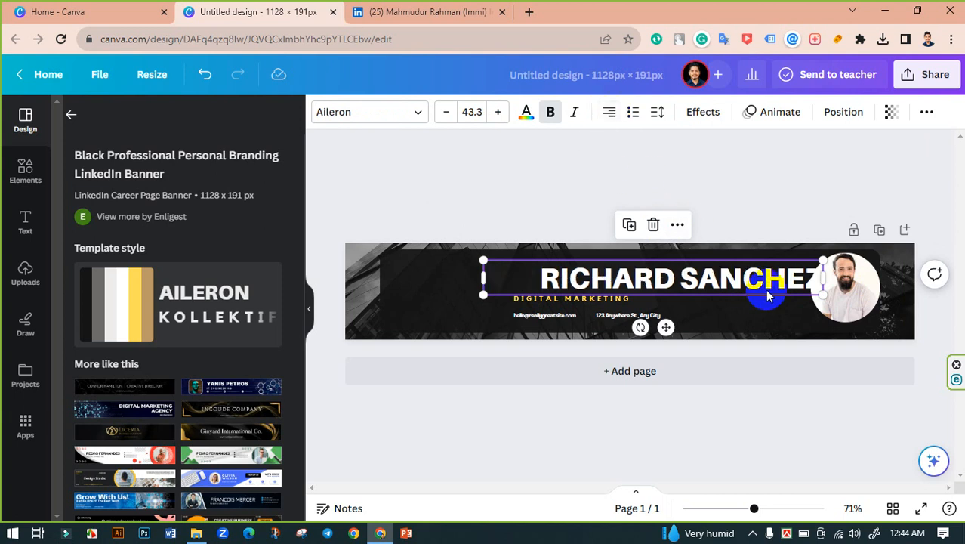
pyautogui.moveTo(765, 289); pyautogui.dragTo(728, 287)
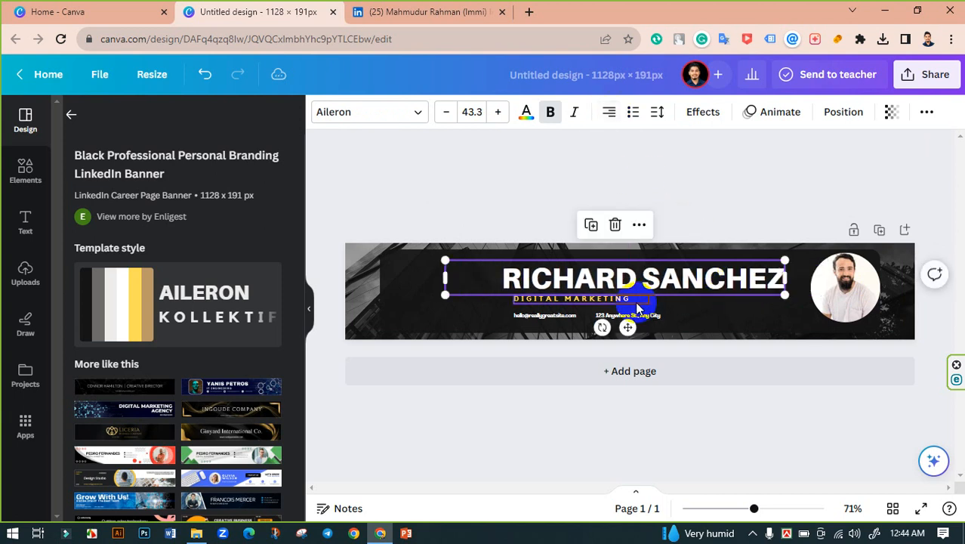
pyautogui.click(604, 299)
pyautogui.moveTo(670, 298); pyautogui.dragTo(756, 298)
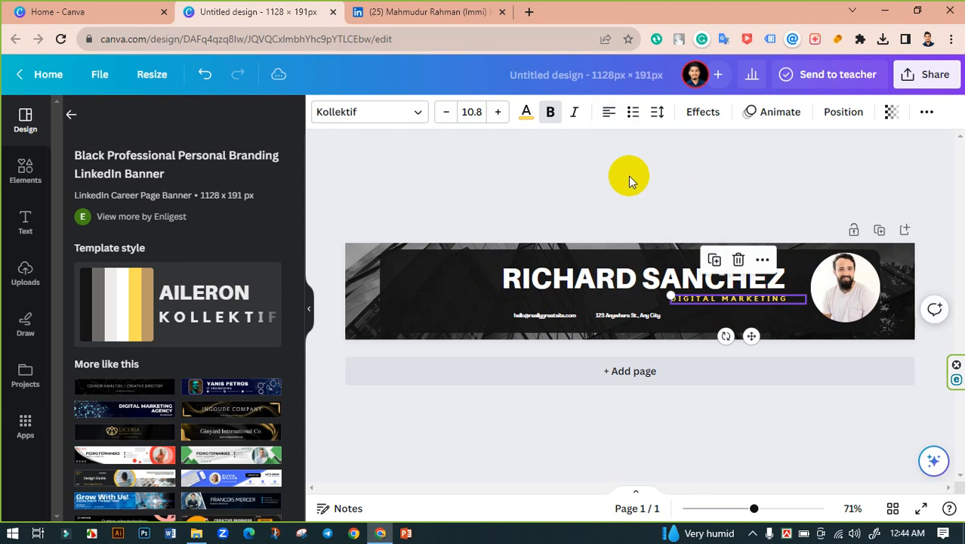
pyautogui.click(609, 115)
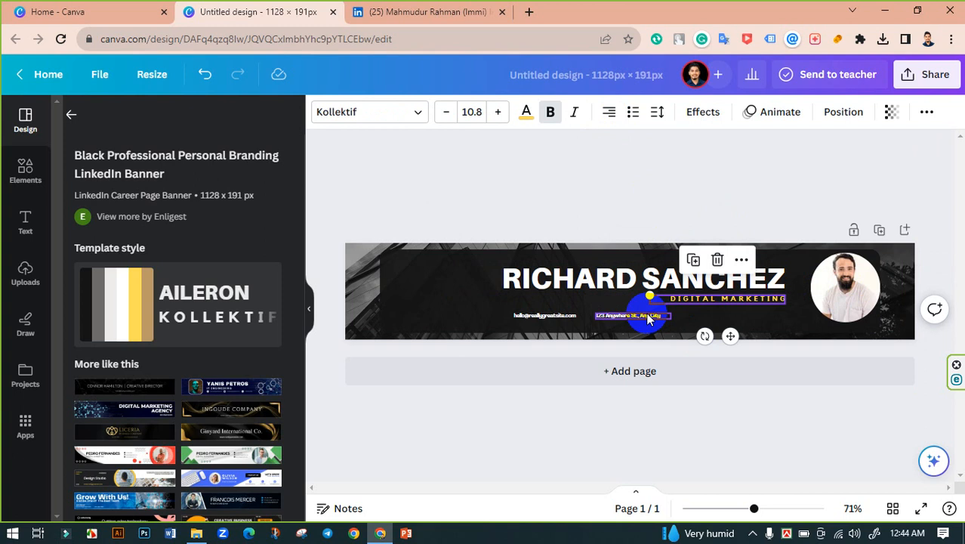
# Step: Move the email and address contact line to the right under the tagline
pyautogui.click(593, 316)
pyautogui.keyDown('shift'); pyautogui.click(528, 315); pyautogui.keyUp('shift')
pyautogui.moveTo(564, 317); pyautogui.dragTo(676, 316)
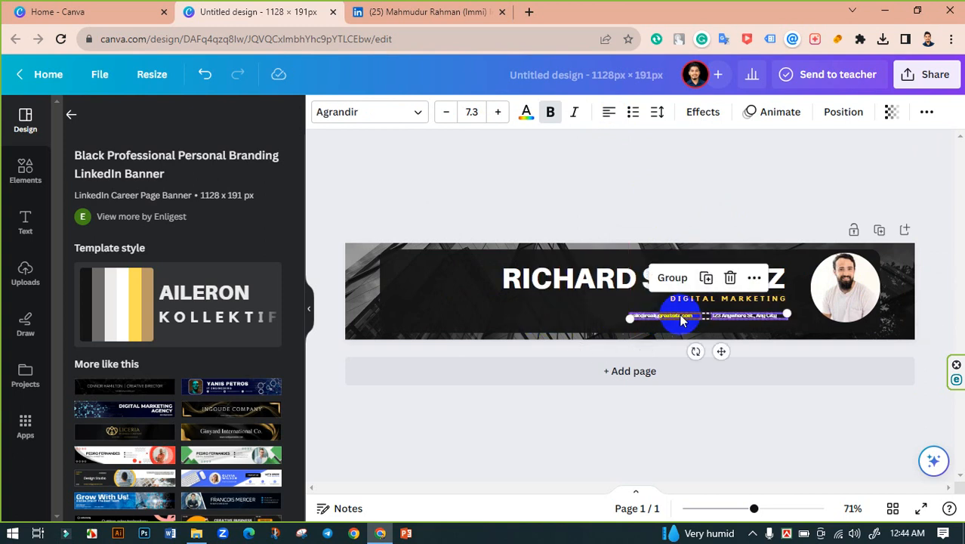
pyautogui.keyDown('shift'); pyautogui.click(545, 270); pyautogui.keyUp('shift')
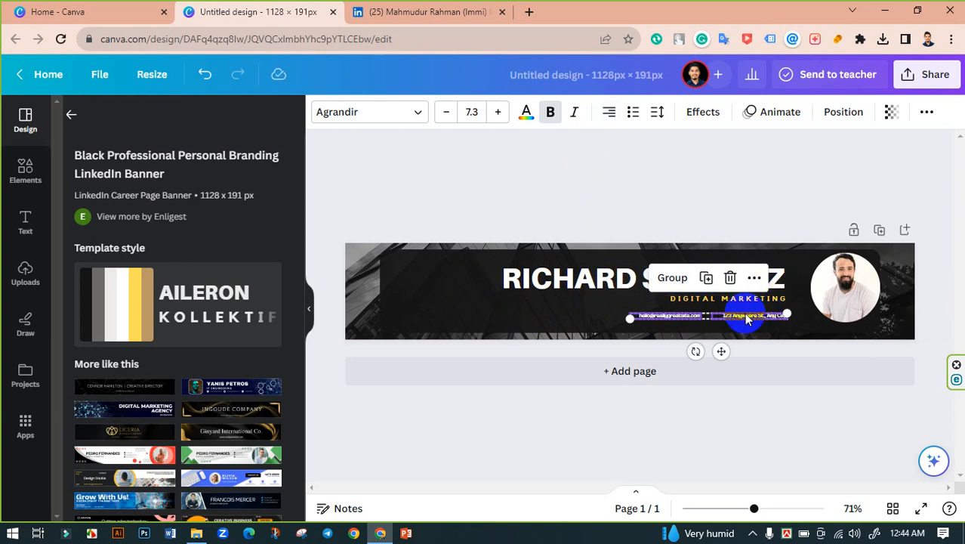
pyautogui.moveTo(744, 316); pyautogui.dragTo(747, 310)
pyautogui.click(655, 200)
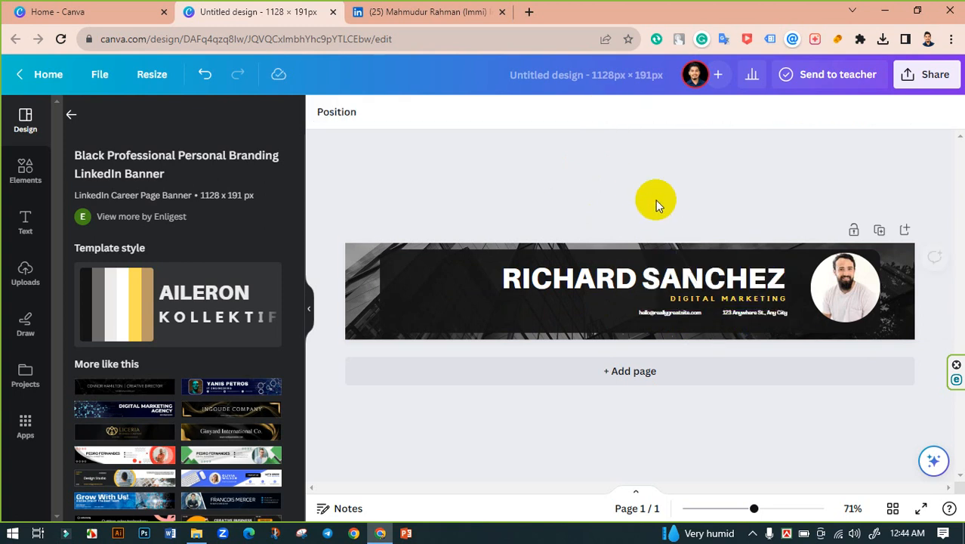
# Step: Fine-tune the positions of the portrait and the contact line
pyautogui.click(847, 286)
pyautogui.moveTo(848, 286); pyautogui.dragTo(819, 298)
pyautogui.click(717, 312)
pyautogui.moveTo(717, 312)
pyautogui.mouseDown()
pyautogui.moveTo(685, 315)
pyautogui.moveTo(718, 308)
pyautogui.mouseUp()
pyautogui.keyDown('shift'); pyautogui.click(717, 284); pyautogui.keyUp('shift')
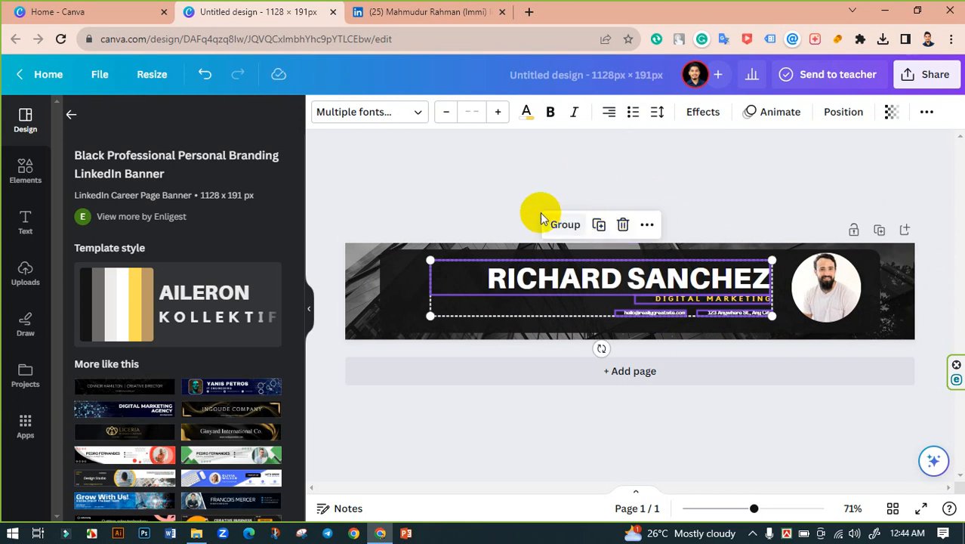
pyautogui.click(435, 214)
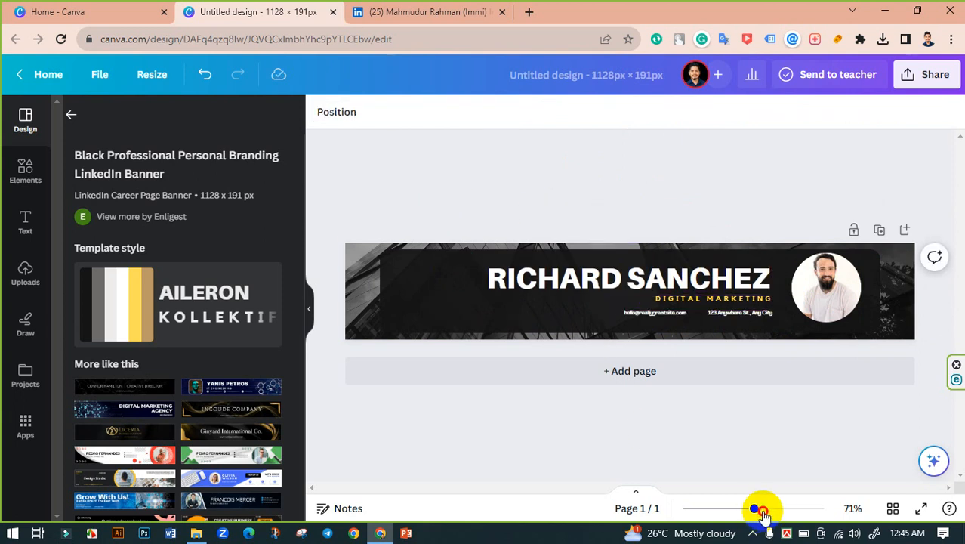
# Step: Zoom in and bring up the delete options for the portrait photo
pyautogui.moveTo(764, 514); pyautogui.dragTo(760, 515)
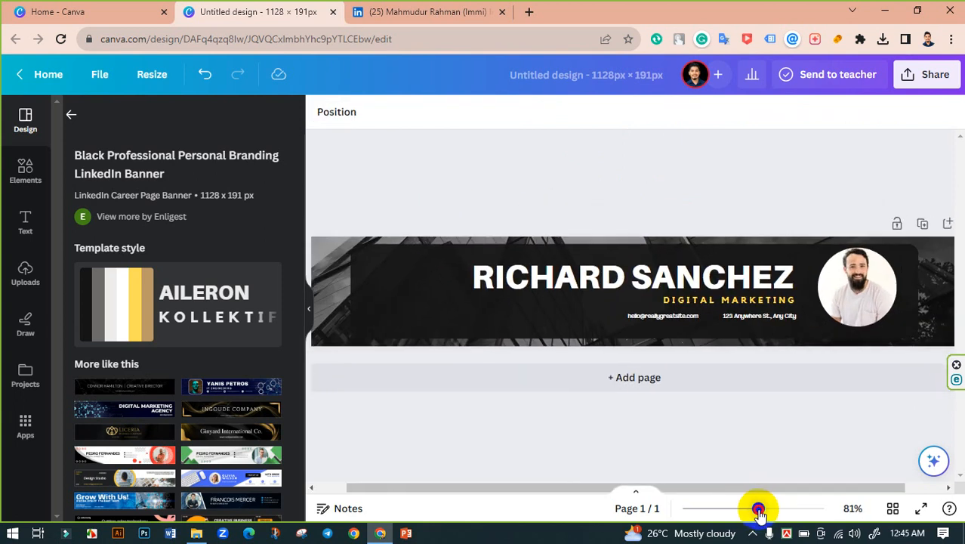
pyautogui.click(875, 298)
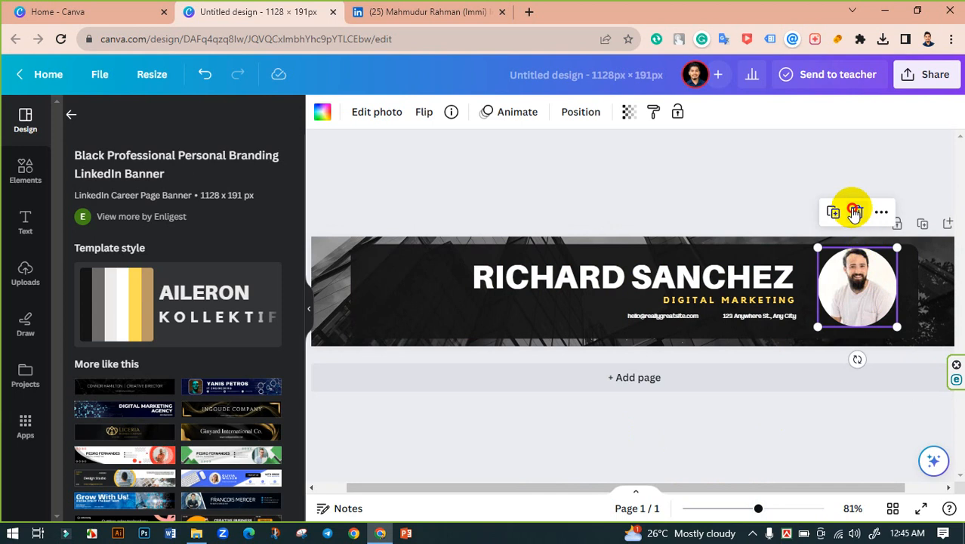
pyautogui.click(857, 212)
# Step: Remove the template photo from the circle frame and upload a portrait from Downloads
pyautogui.click(844, 248)
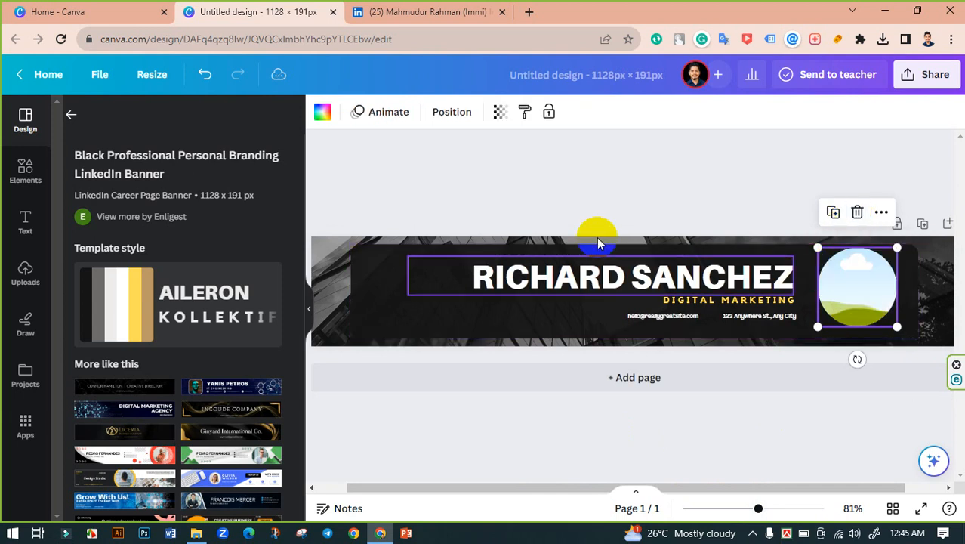
pyautogui.click(549, 204)
pyautogui.click(30, 276)
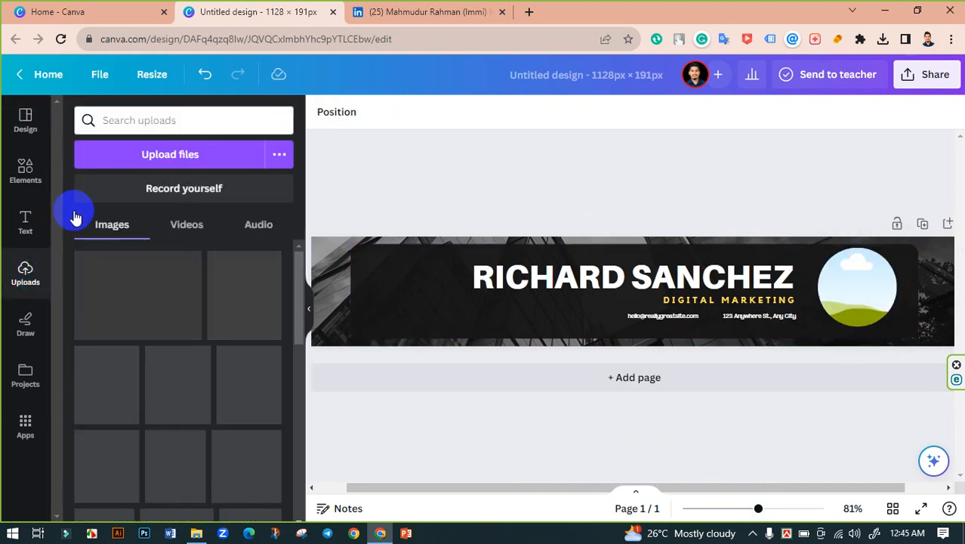
pyautogui.click(189, 160)
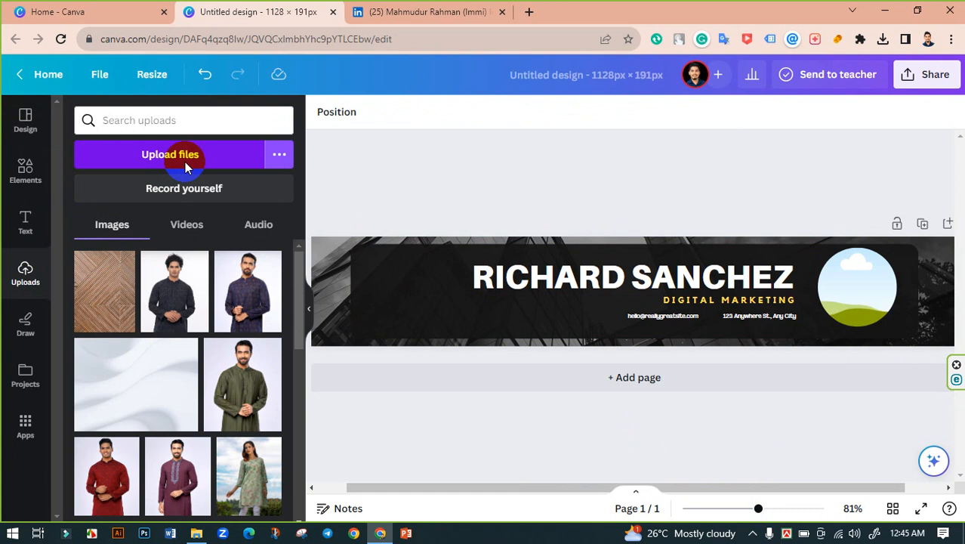
pyautogui.click(147, 161)
pyautogui.click(177, 154)
pyautogui.click(57, 121)
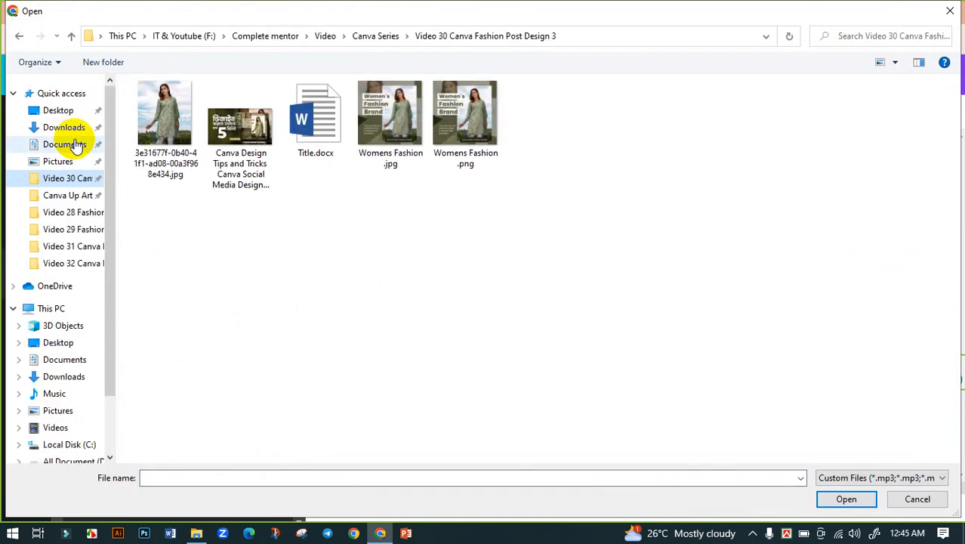
pyautogui.click(72, 128)
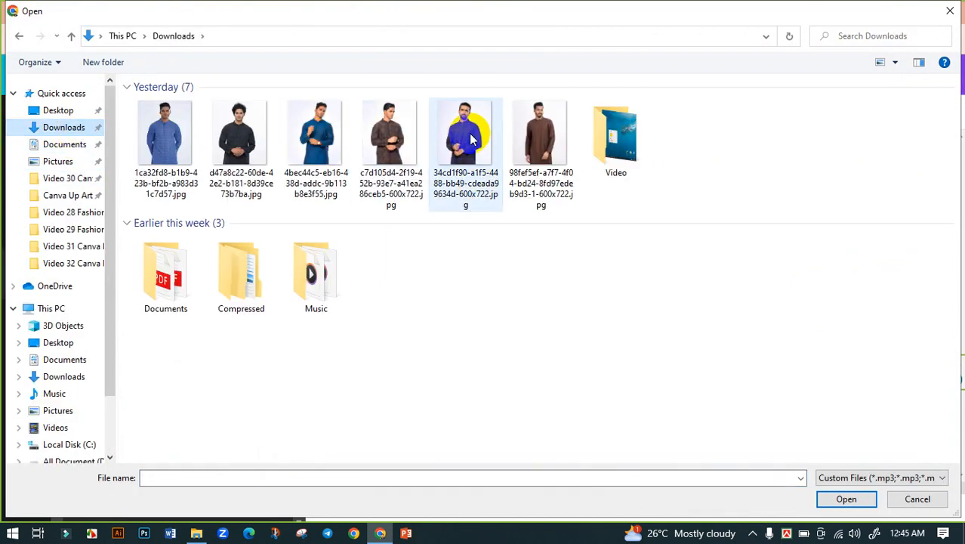
pyautogui.click(446, 182)
pyautogui.click(838, 502)
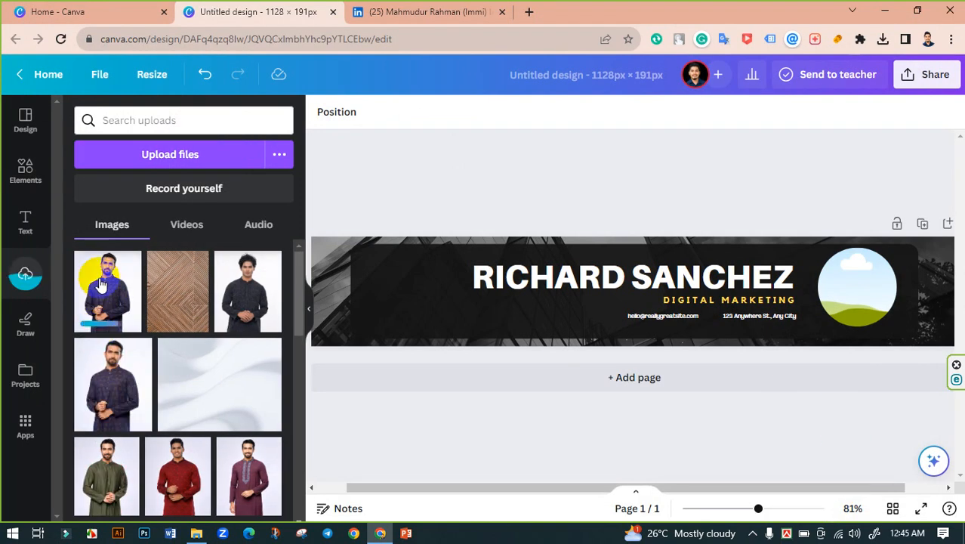
# Step: Place the uploaded portrait in the circle frame and crop it to head and shoulders
pyautogui.moveTo(100, 284); pyautogui.dragTo(820, 317)
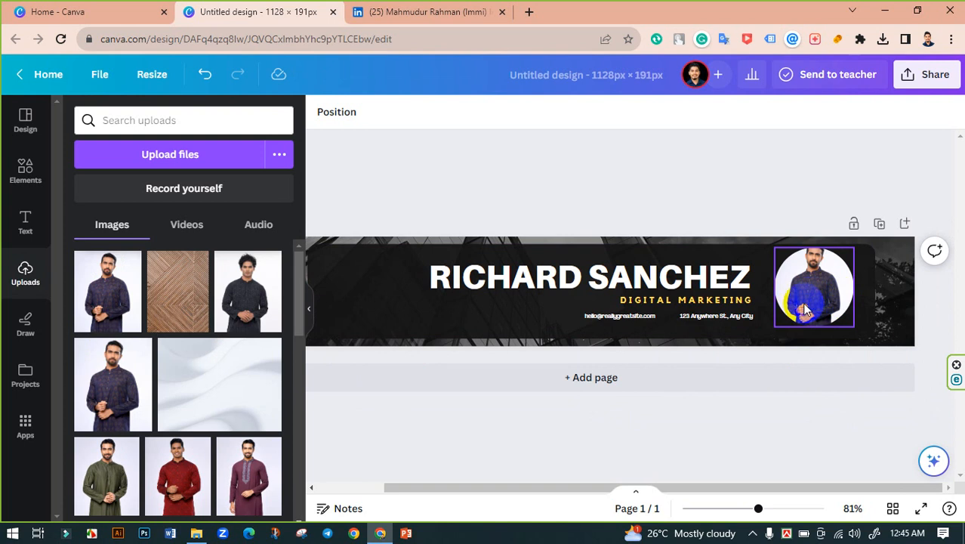
pyautogui.doubleClick(816, 300)
pyautogui.moveTo(778, 337); pyautogui.dragTo(634, 470)
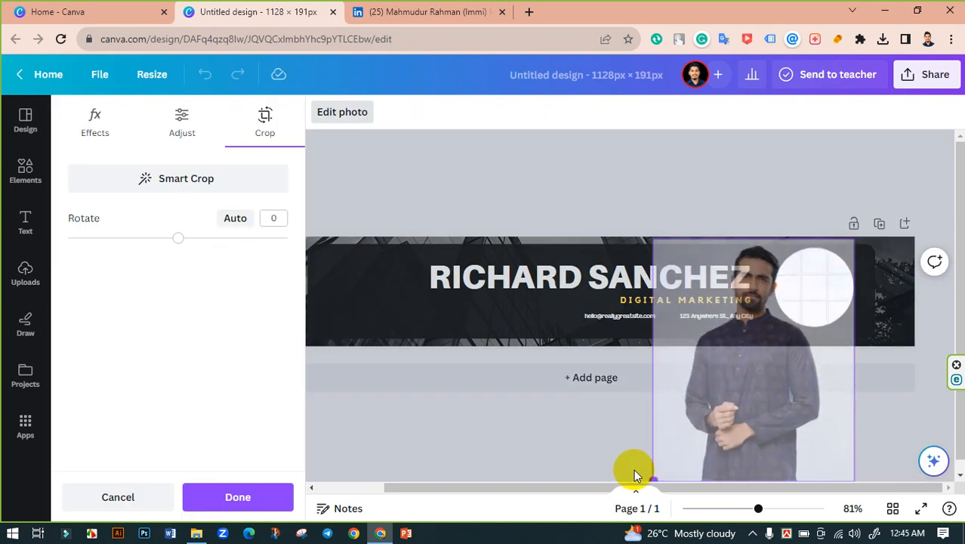
pyautogui.moveTo(779, 378); pyautogui.dragTo(834, 377)
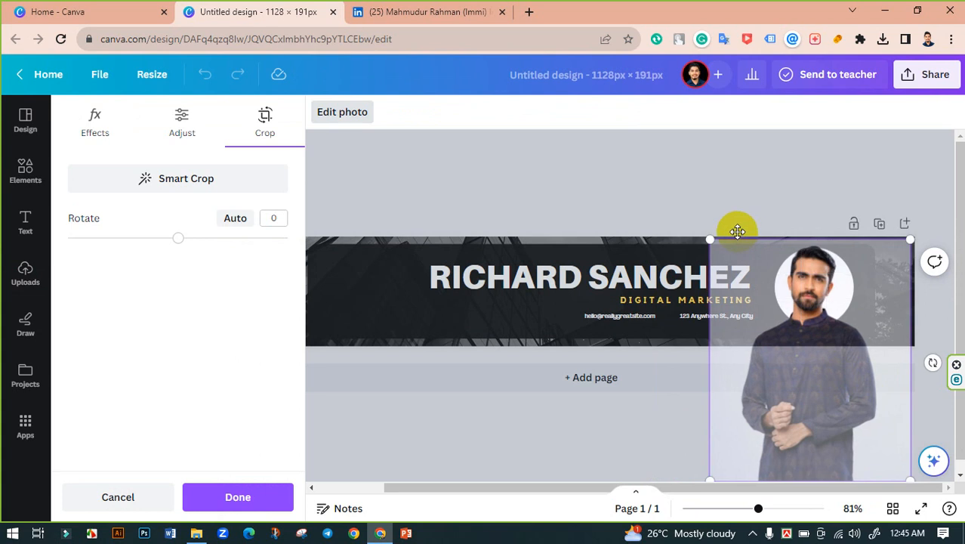
pyautogui.moveTo(716, 241); pyautogui.dragTo(718, 249)
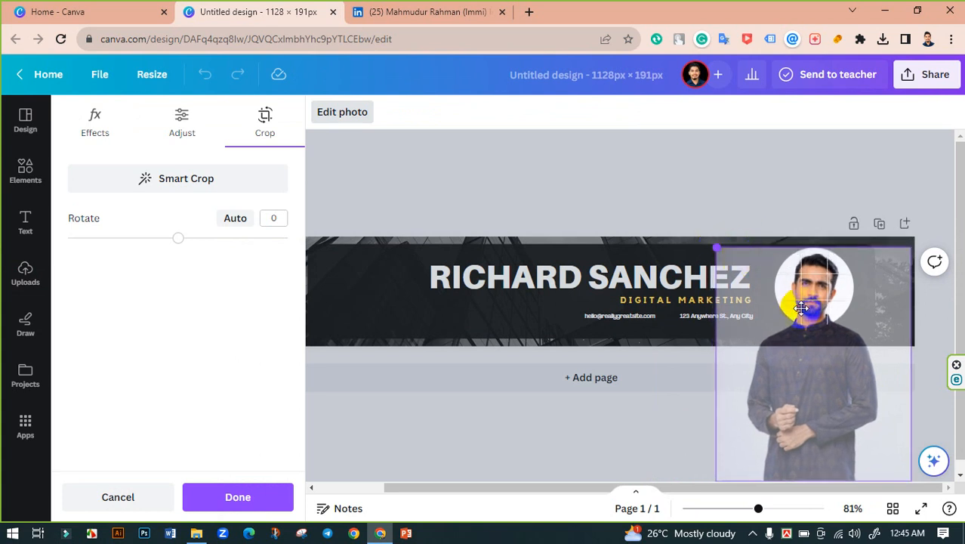
pyautogui.moveTo(801, 308)
pyautogui.mouseDown()
pyautogui.moveTo(808, 329)
pyautogui.moveTo(807, 311)
pyautogui.mouseUp()
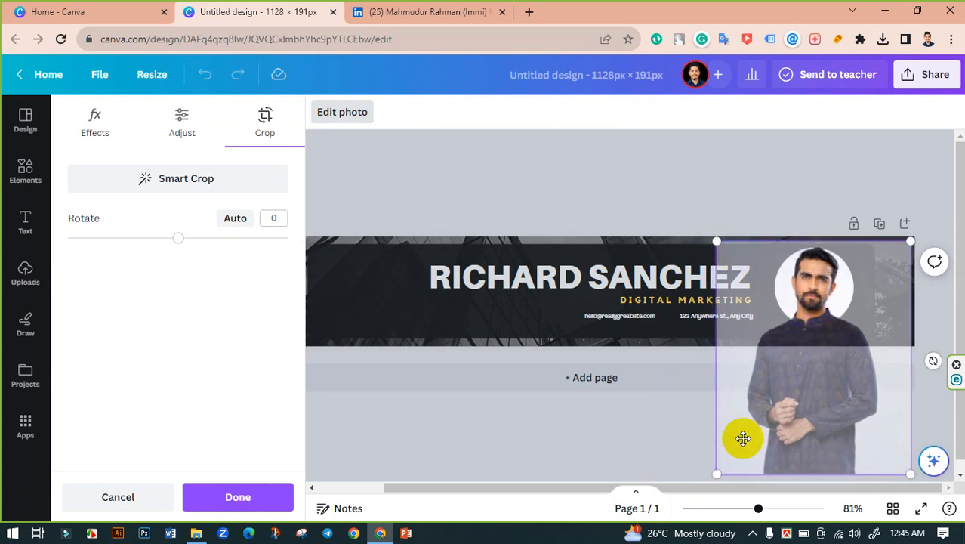
pyautogui.moveTo(738, 465); pyautogui.dragTo(770, 425)
pyautogui.moveTo(822, 369); pyautogui.dragTo(802, 375)
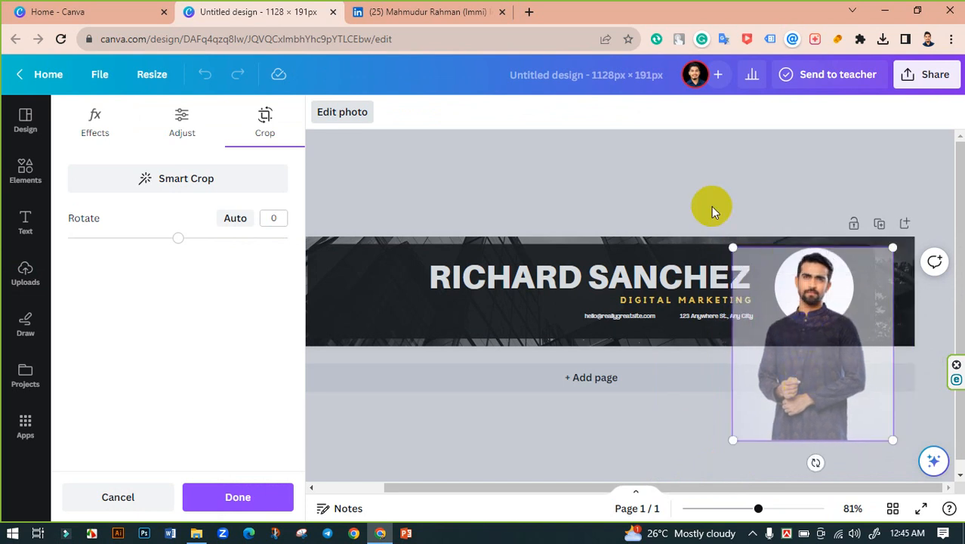
pyautogui.click(698, 192)
pyautogui.click(698, 193)
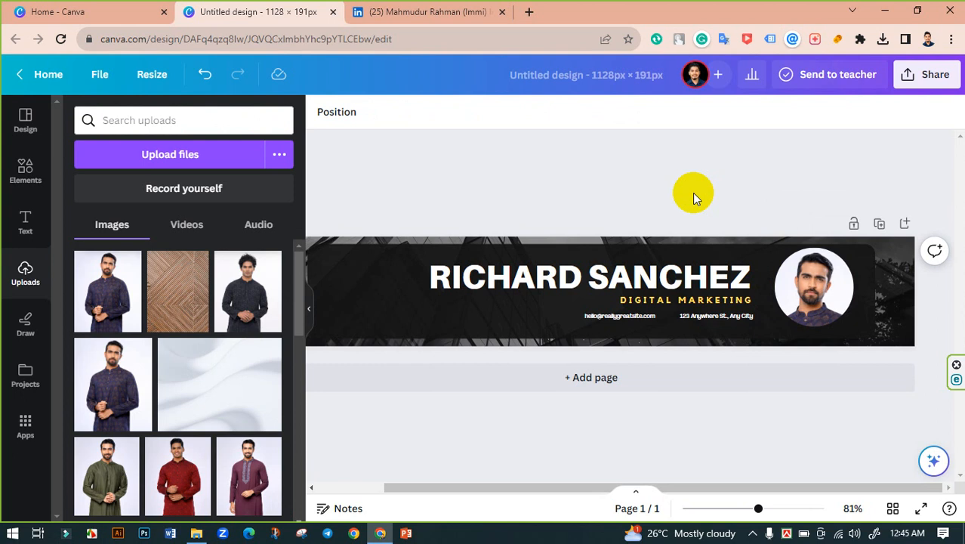
# Step: Replace the headline's template name with the owner's name and resize its text box
pyautogui.click(597, 278)
pyautogui.click(582, 287)
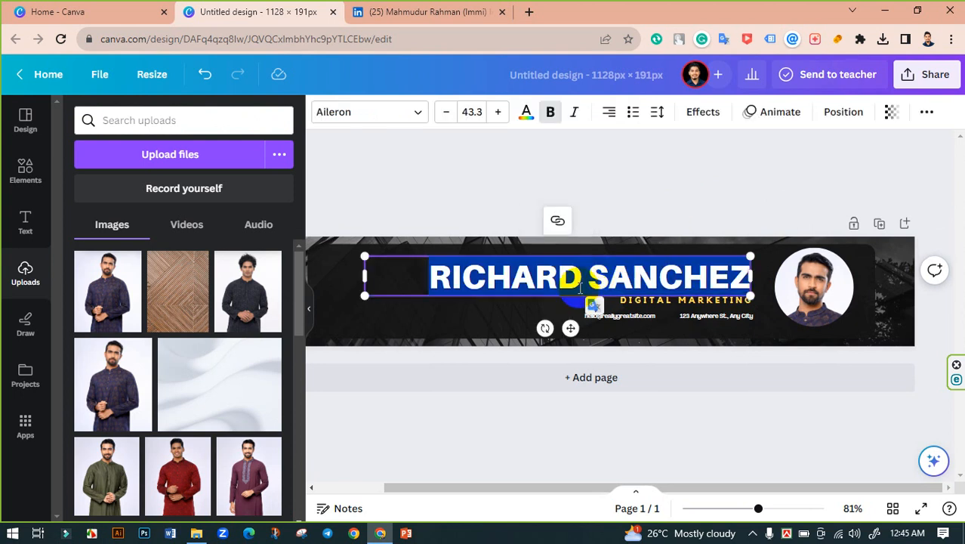
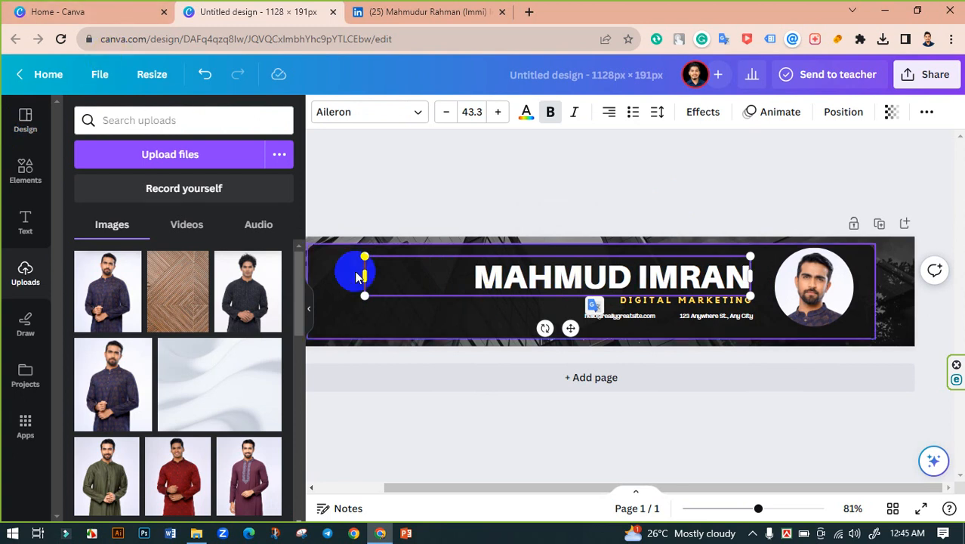
pyautogui.moveTo(363, 278); pyautogui.dragTo(457, 274)
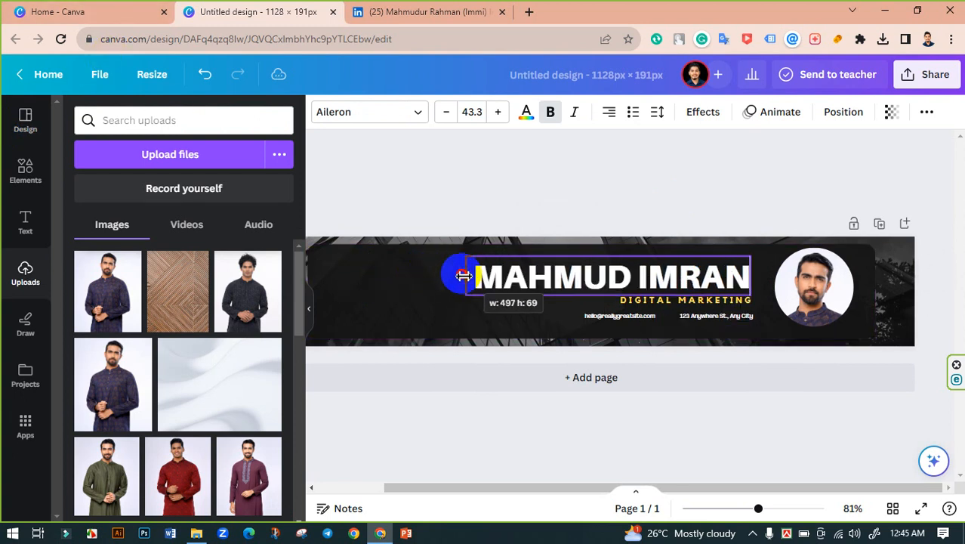
pyautogui.click(582, 180)
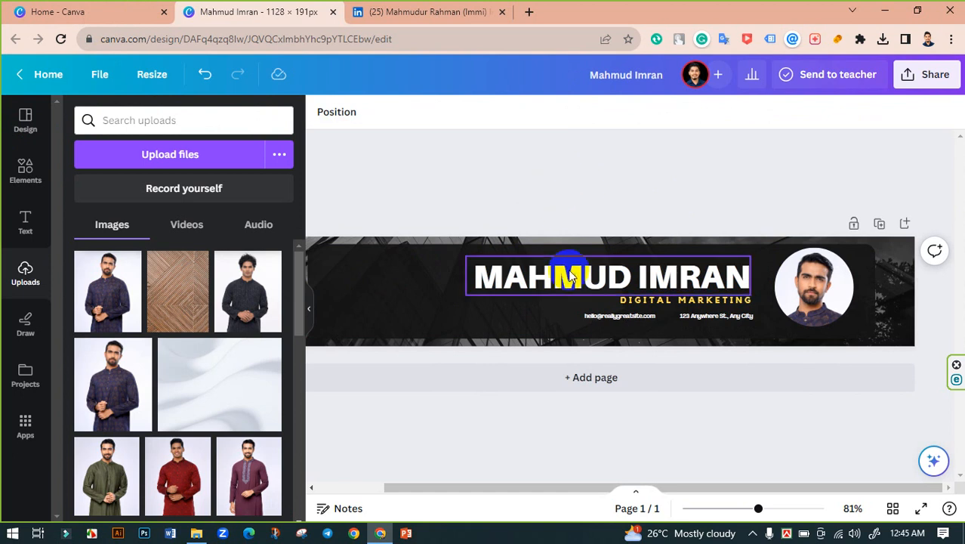
# Step: Check the LinkedIn profile's current cover banner, then return to the Canva design
pyautogui.click(397, 11)
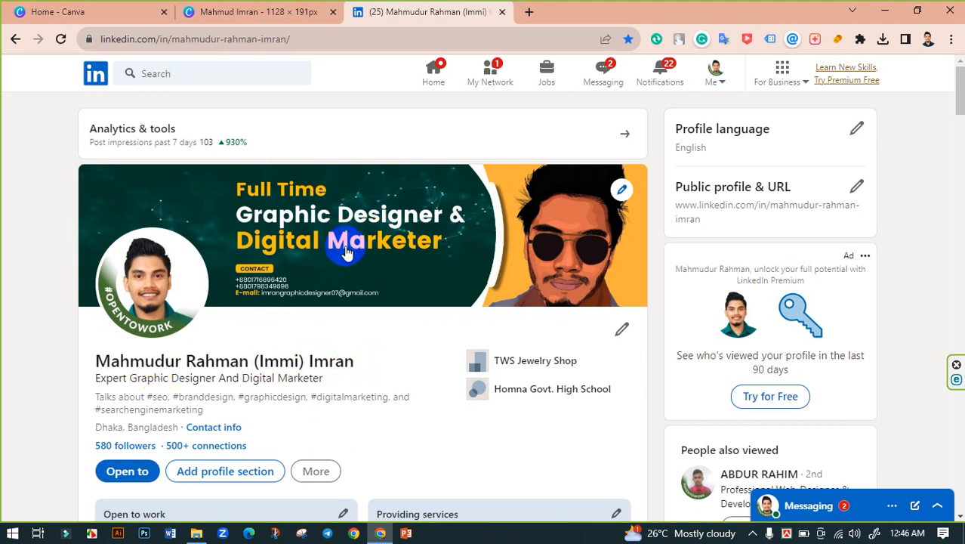
pyautogui.click(237, 9)
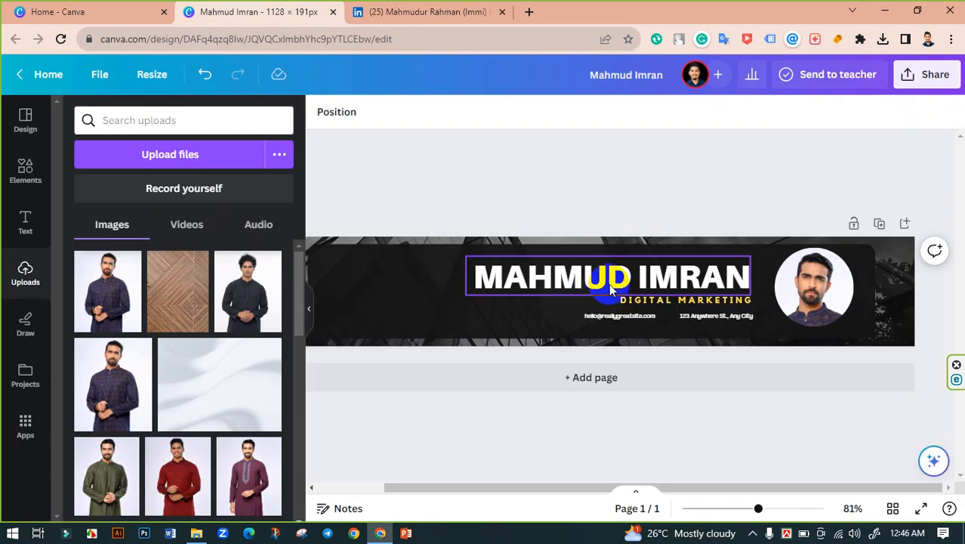
# Step: Retype the headline as 'EXPERT DIGITAL MARKETER' and widen its box to fit one line
pyautogui.click(613, 287)
pyautogui.doubleClick(613, 287)
pyautogui.tripleClick(526, 297)
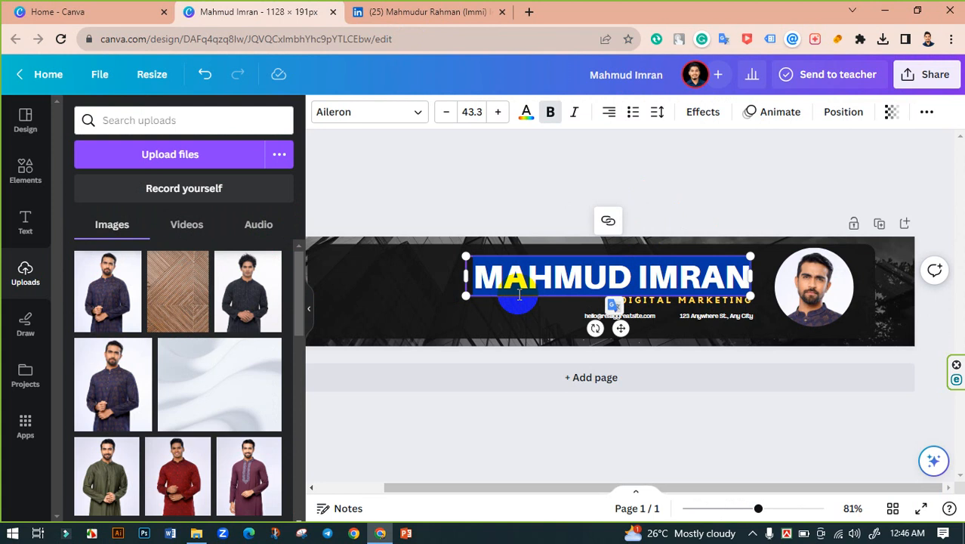
pyautogui.write('EX')
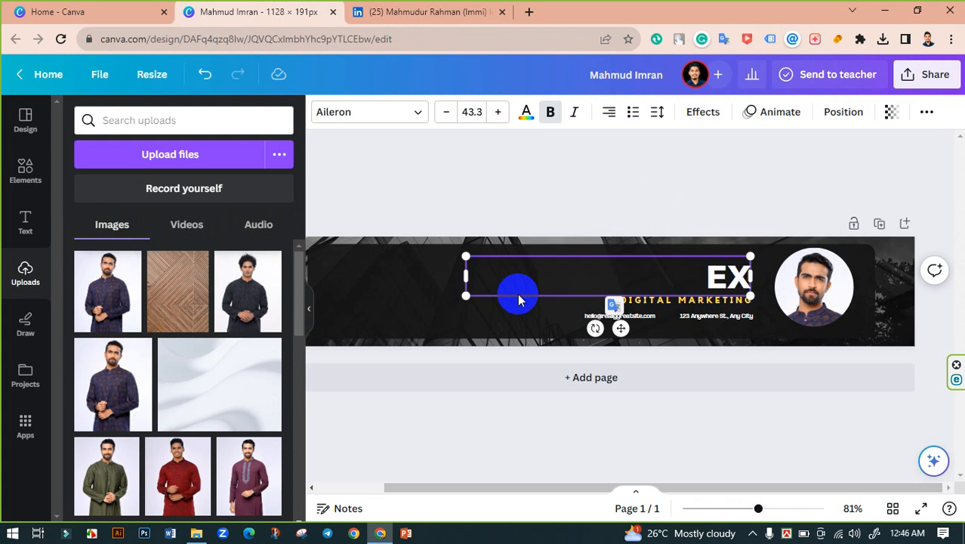
pyautogui.write('PERT')
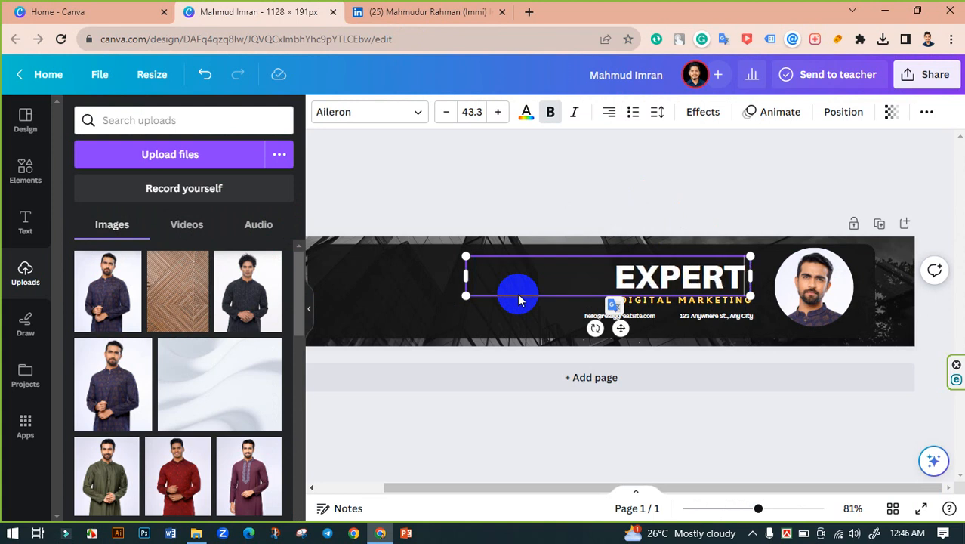
pyautogui.write(' DIGITAL')
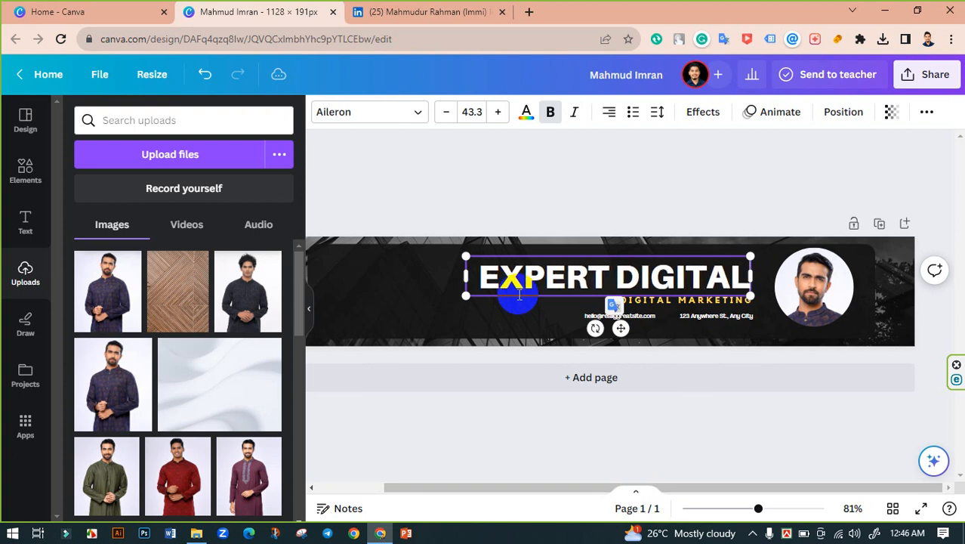
pyautogui.write(' MARKETER')
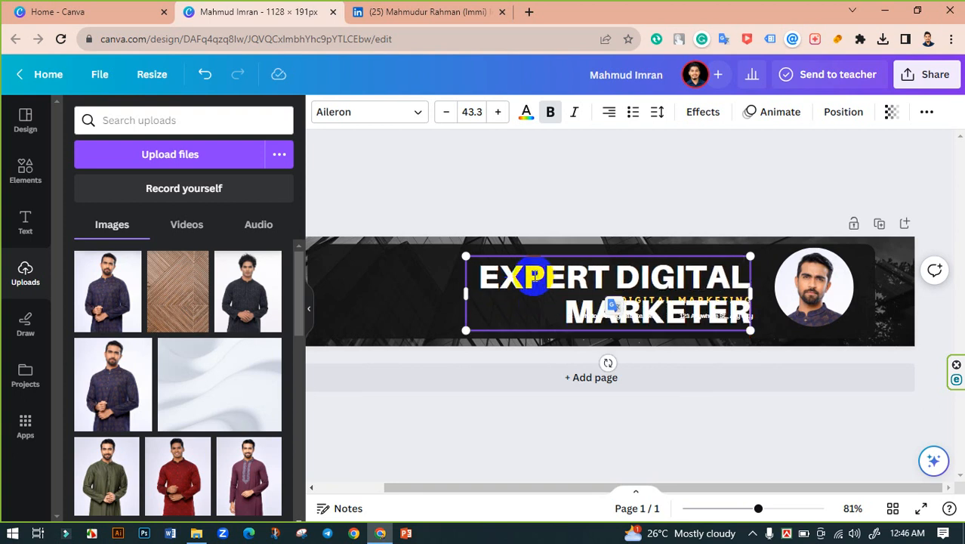
pyautogui.moveTo(465, 294); pyautogui.dragTo(306, 293)
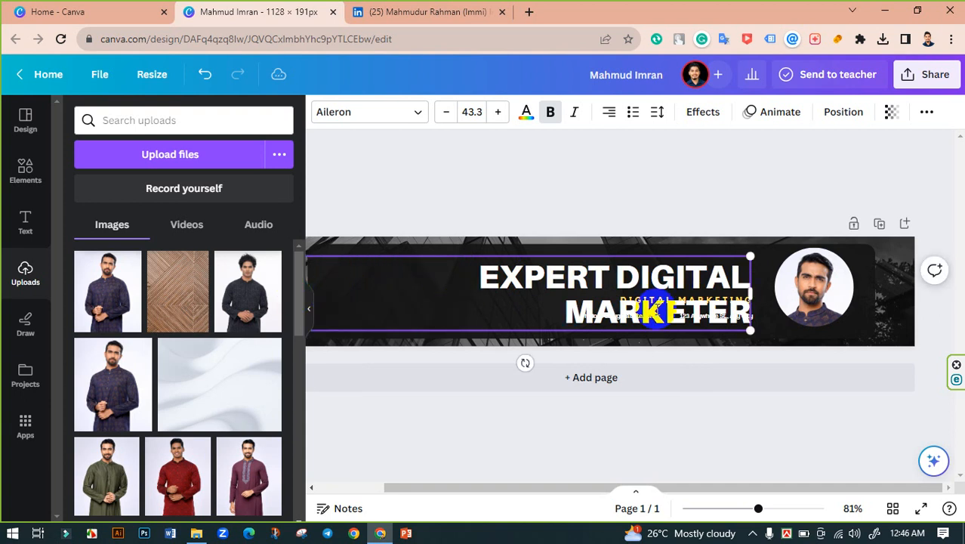
pyautogui.moveTo(754, 296); pyautogui.dragTo(769, 285)
pyautogui.moveTo(706, 481); pyautogui.dragTo(614, 471)
pyautogui.click(399, 285)
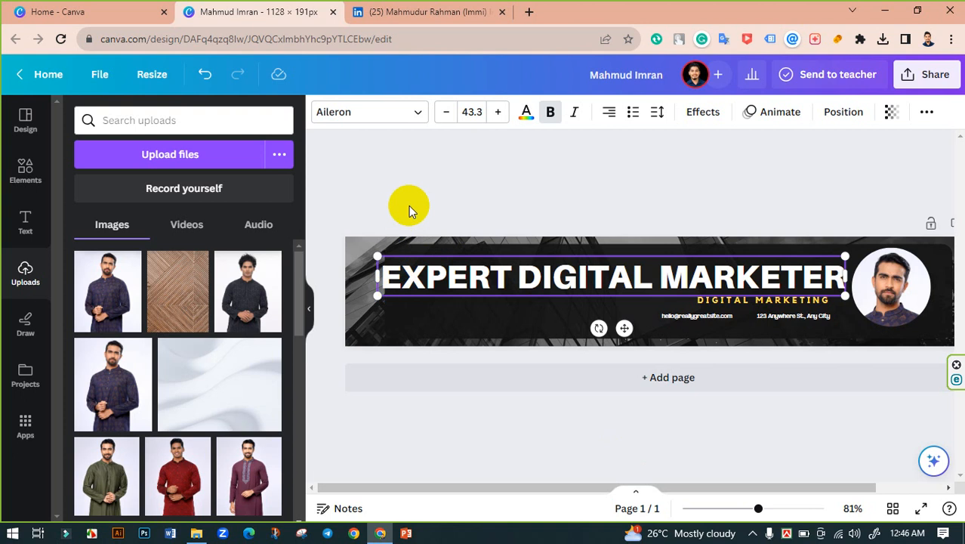
# Step: Reduce the headline font size to 32.3 and narrow its text box
pyautogui.click(445, 114)
pyautogui.click(442, 114)
pyautogui.click(442, 113)
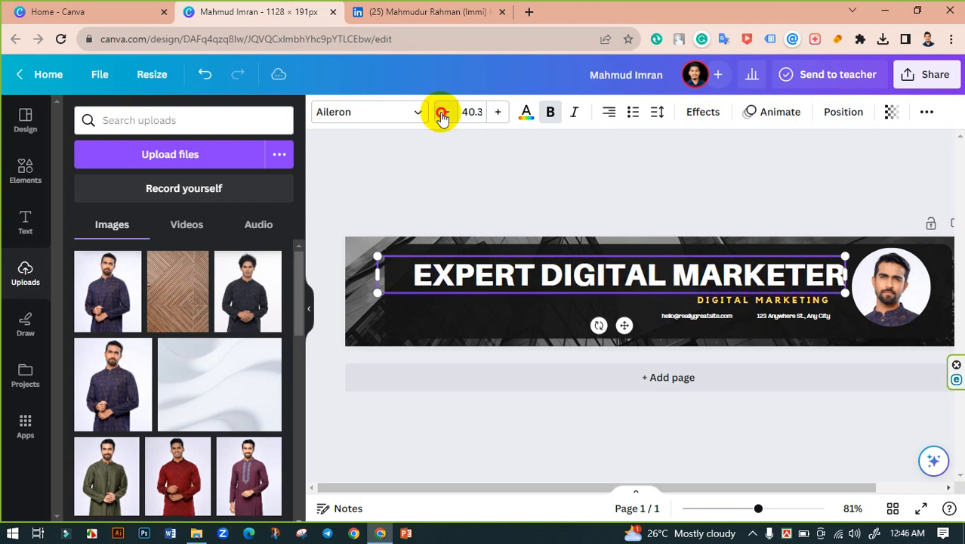
pyautogui.click(443, 113)
pyautogui.click(442, 113)
pyautogui.click(443, 113)
pyautogui.click(443, 114)
pyautogui.click(443, 114)
pyautogui.click(443, 115)
pyautogui.click(443, 114)
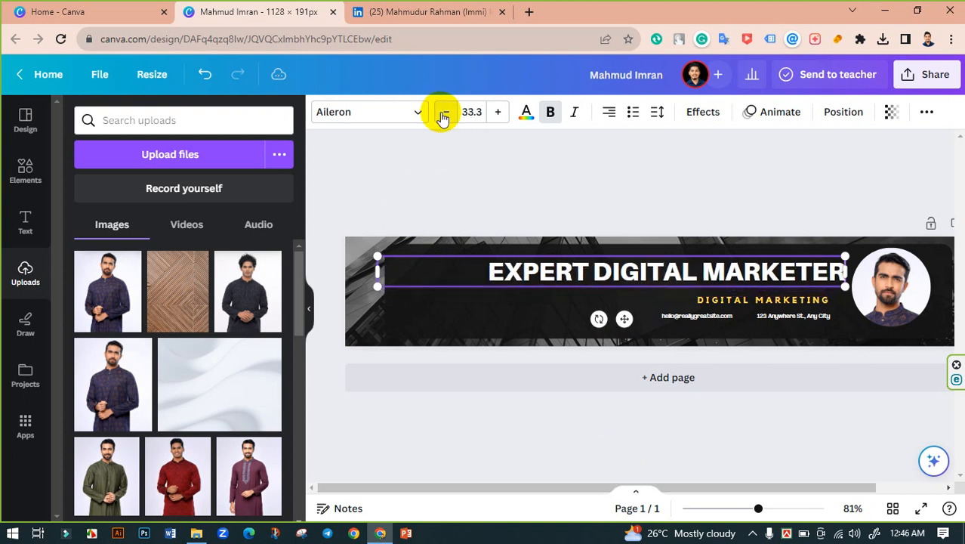
pyautogui.click(443, 114)
pyautogui.click(398, 282)
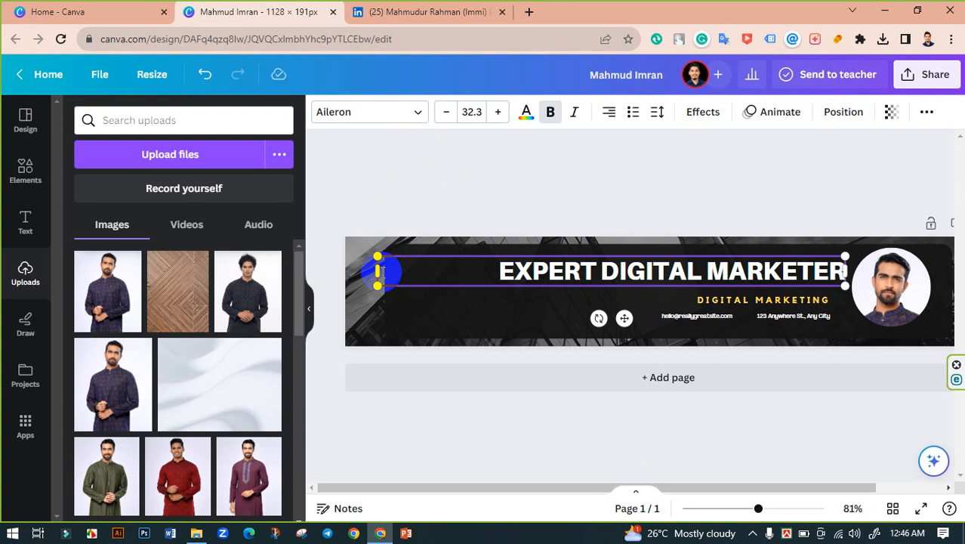
pyautogui.moveTo(384, 269); pyautogui.dragTo(489, 270)
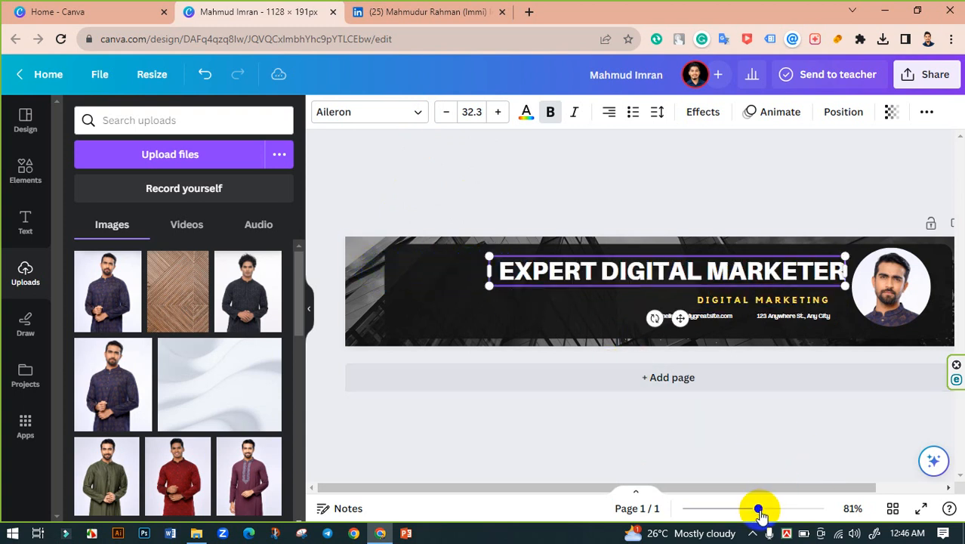
pyautogui.moveTo(759, 511); pyautogui.dragTo(802, 483)
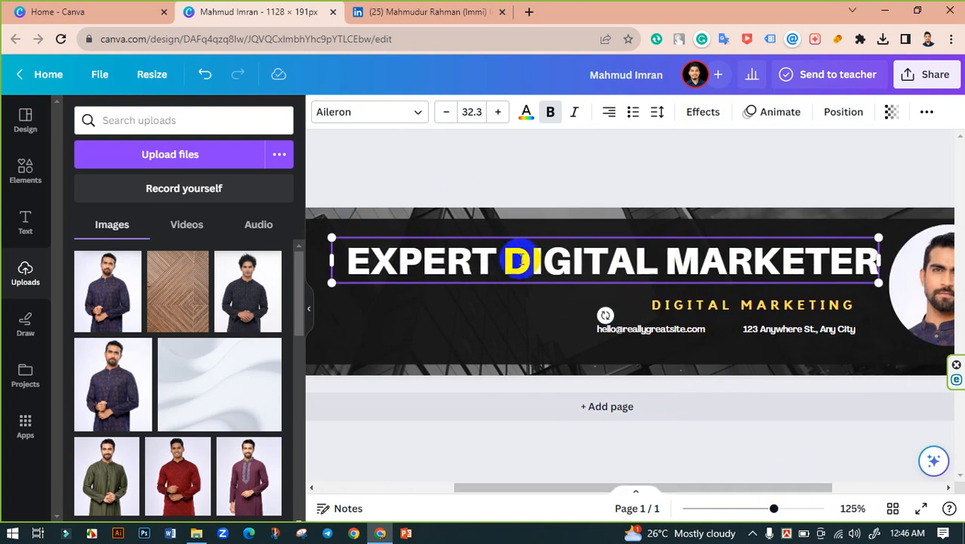
# Step: Break MARKETER onto a second line and tighten the line spacing to 0.53
pyautogui.moveTo(516, 261); pyautogui.dragTo(882, 262)
pyautogui.click(607, 260)
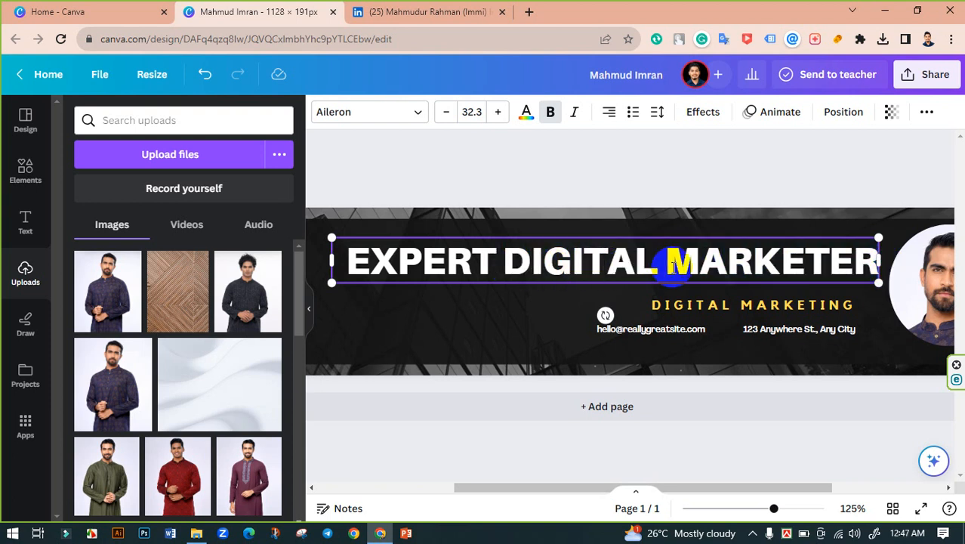
pyautogui.click(670, 264)
pyautogui.press('Return')
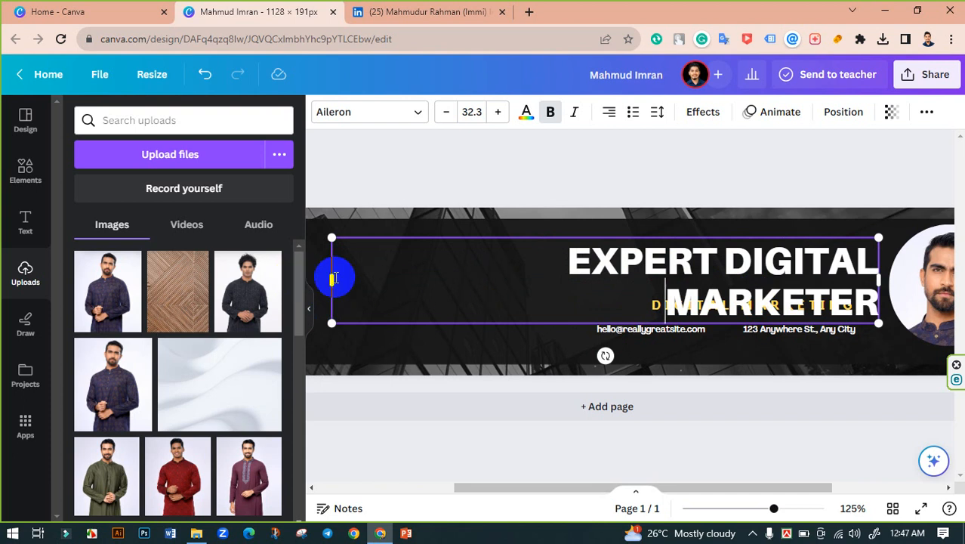
pyautogui.moveTo(332, 280); pyautogui.dragTo(557, 278)
pyautogui.click(657, 112)
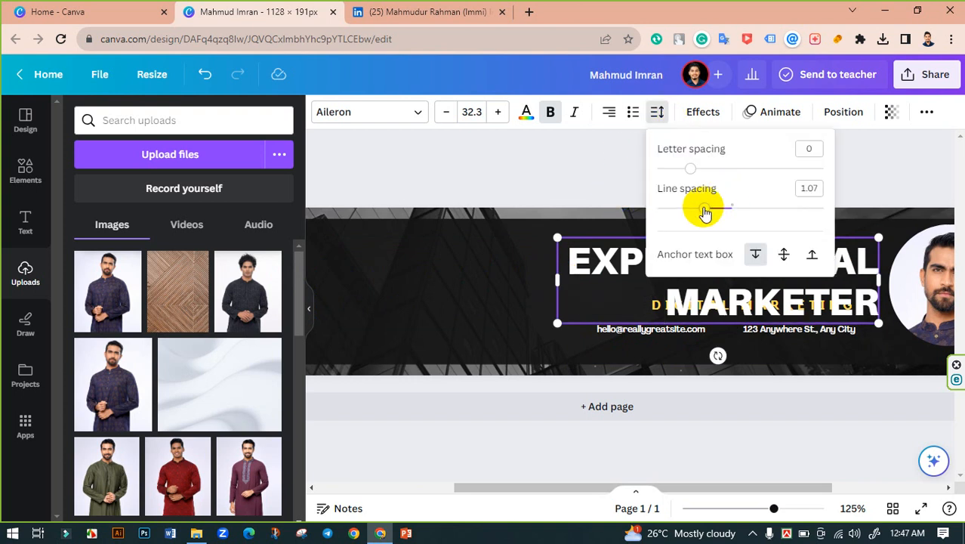
pyautogui.moveTo(715, 211); pyautogui.dragTo(661, 212)
pyautogui.click(556, 183)
pyautogui.click(556, 184)
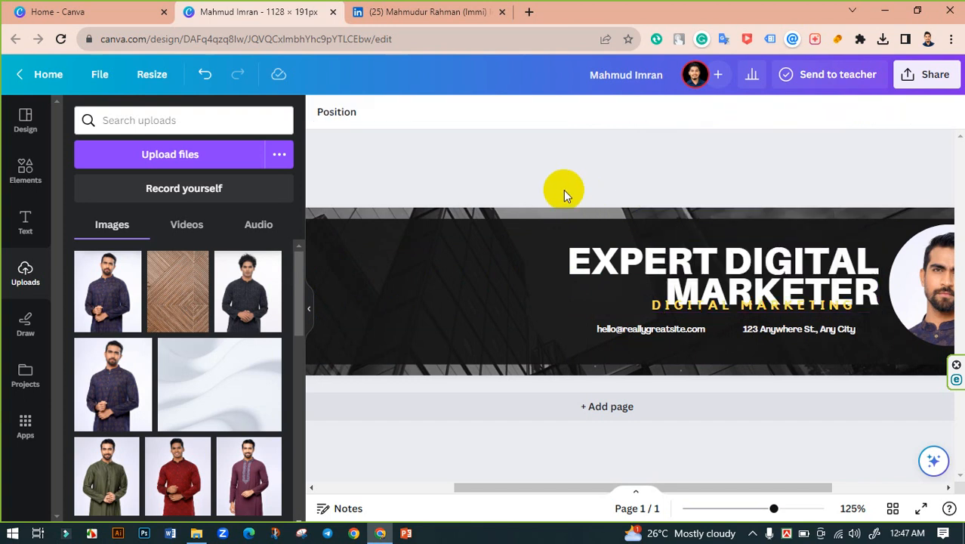
# Step: Stack the headline as EXPERT, DIGITAL, MARKETER and narrow its box, moving it left
pyautogui.moveTo(799, 260)
pyautogui.mouseDown()
pyautogui.moveTo(685, 258)
pyautogui.moveTo(786, 259)
pyautogui.mouseUp()
pyautogui.click(737, 305)
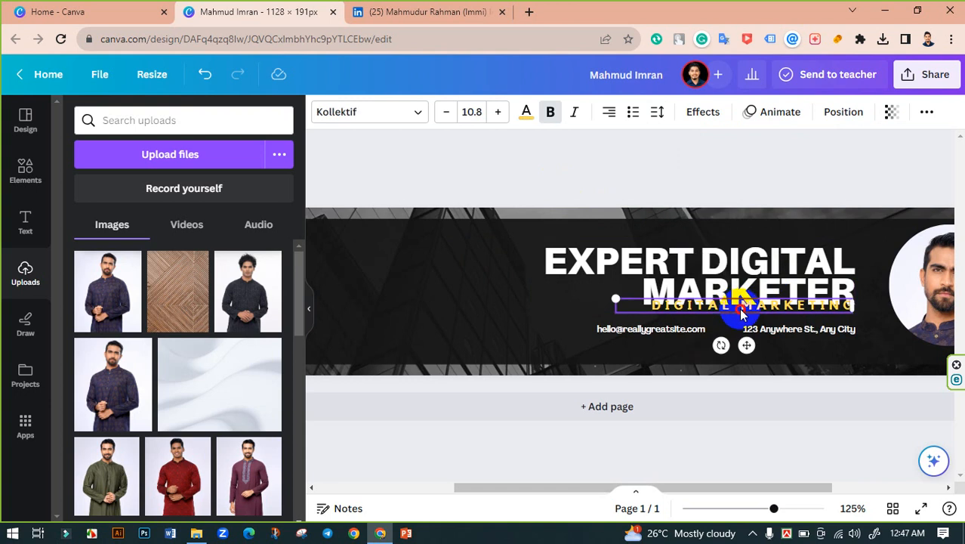
pyautogui.moveTo(737, 305); pyautogui.dragTo(741, 312)
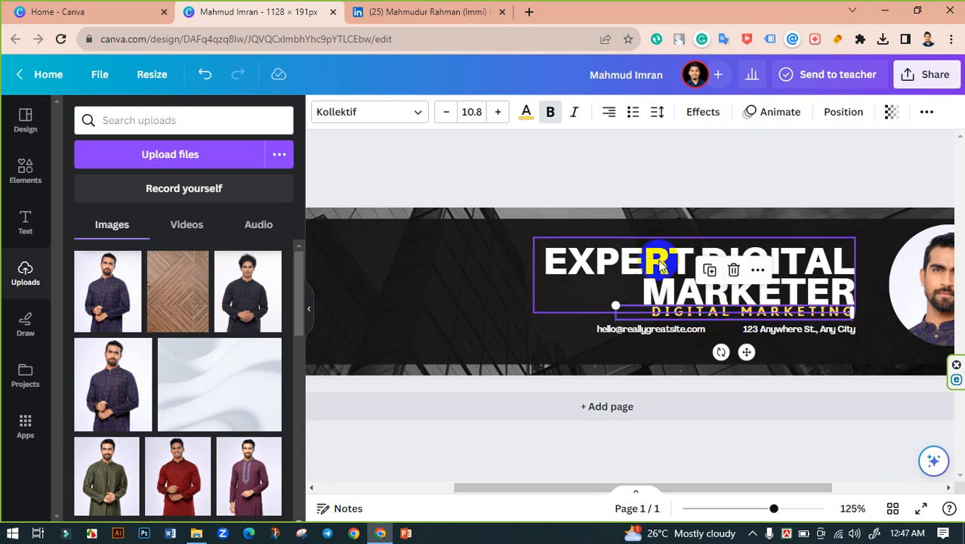
pyautogui.doubleClick(673, 259)
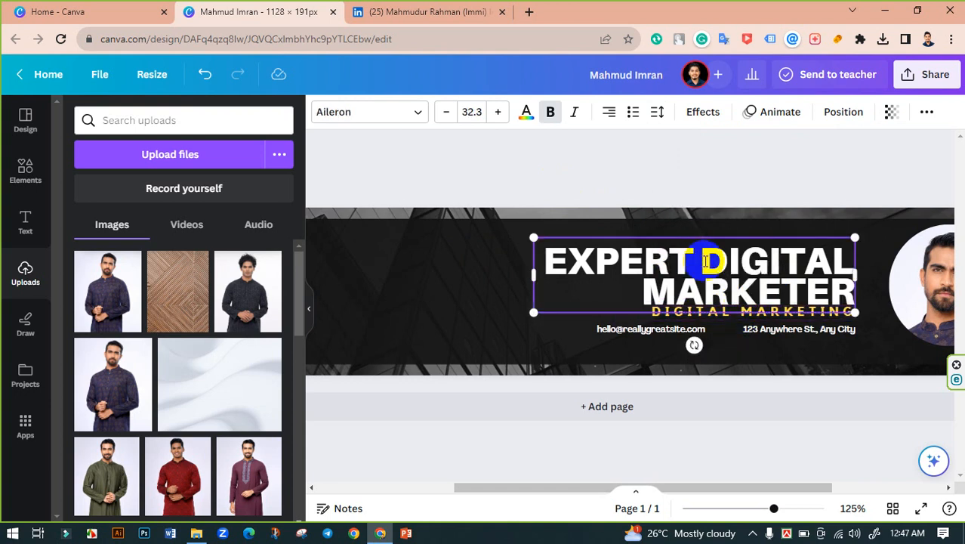
pyautogui.press('Return')
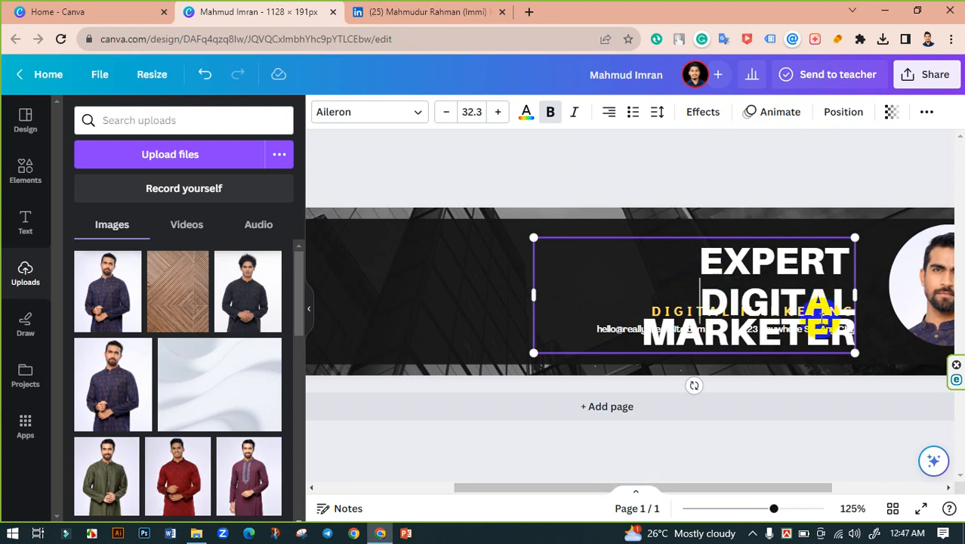
pyautogui.click(669, 179)
pyautogui.moveTo(776, 290)
pyautogui.mouseDown()
pyautogui.moveTo(799, 292)
pyautogui.moveTo(790, 292)
pyautogui.mouseUp()
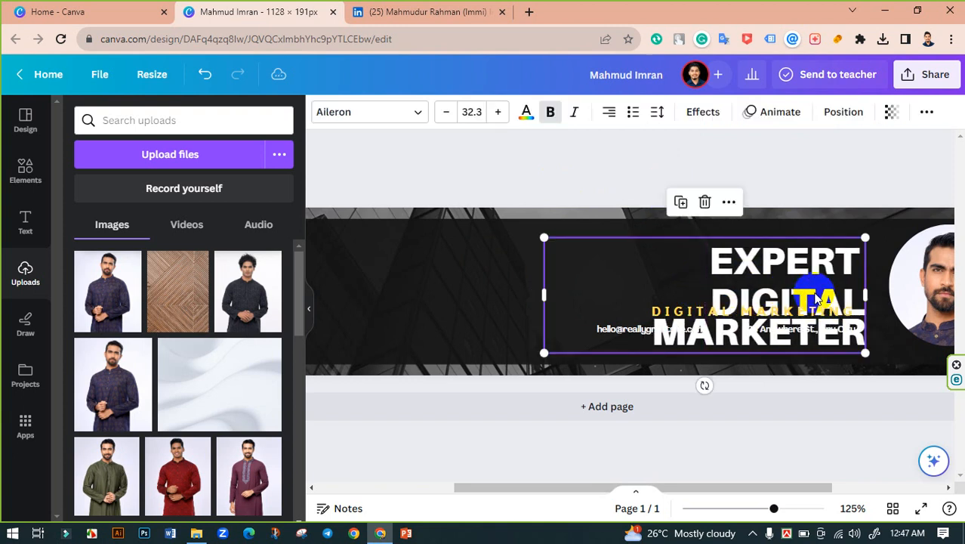
pyautogui.moveTo(550, 302); pyautogui.dragTo(682, 294)
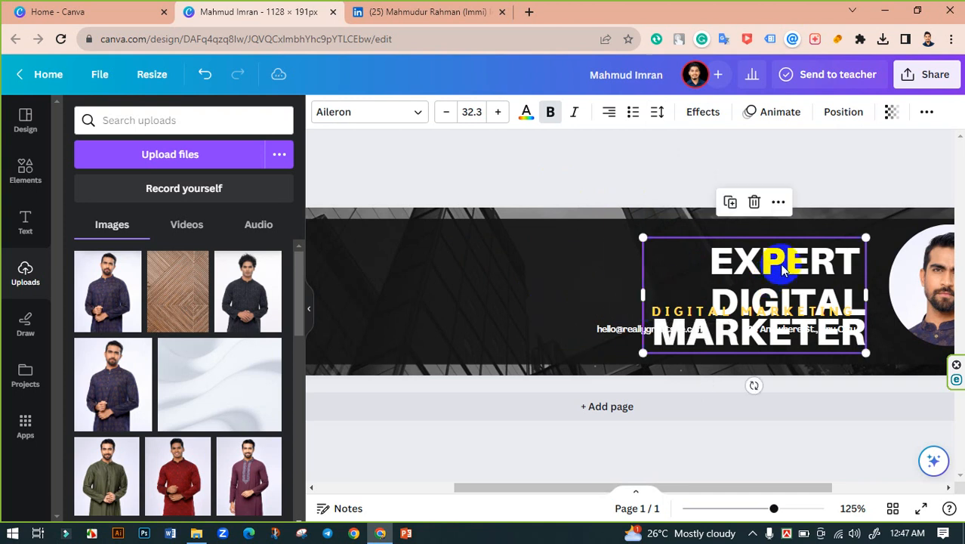
pyautogui.moveTo(776, 261); pyautogui.dragTo(452, 258)
# Step: Select the tagline, email and address together and drag them as one group
pyautogui.click(679, 329)
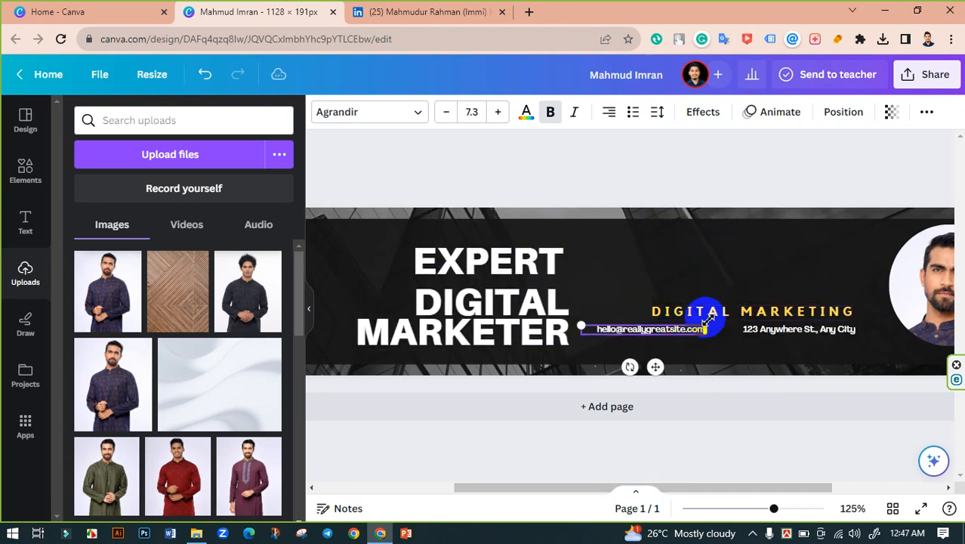
pyautogui.keyDown('shift'); pyautogui.click(701, 310); pyautogui.keyUp('shift')
pyautogui.keyDown('shift'); pyautogui.click(778, 331); pyautogui.keyUp('shift')
pyautogui.hscroll(2, 739, 397)
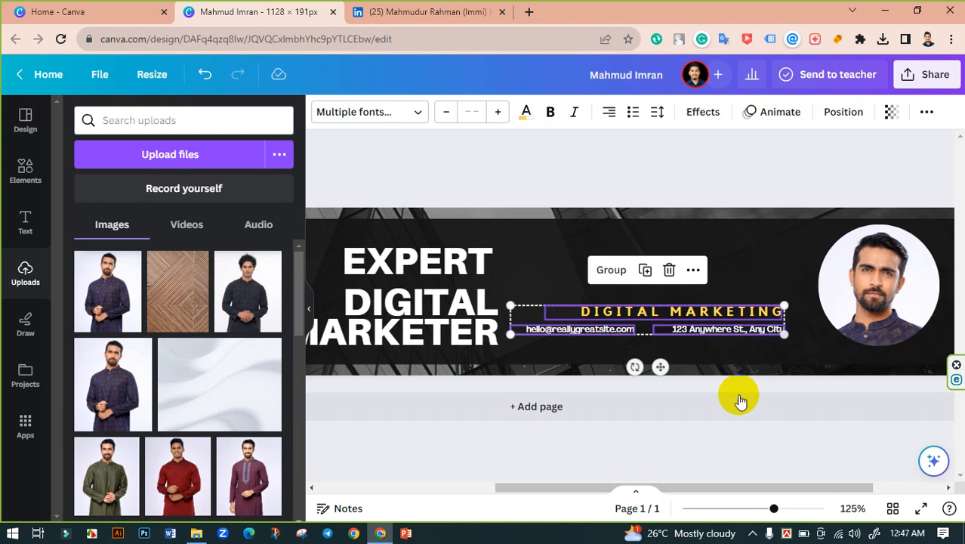
pyautogui.moveTo(552, 484); pyautogui.dragTo(529, 484)
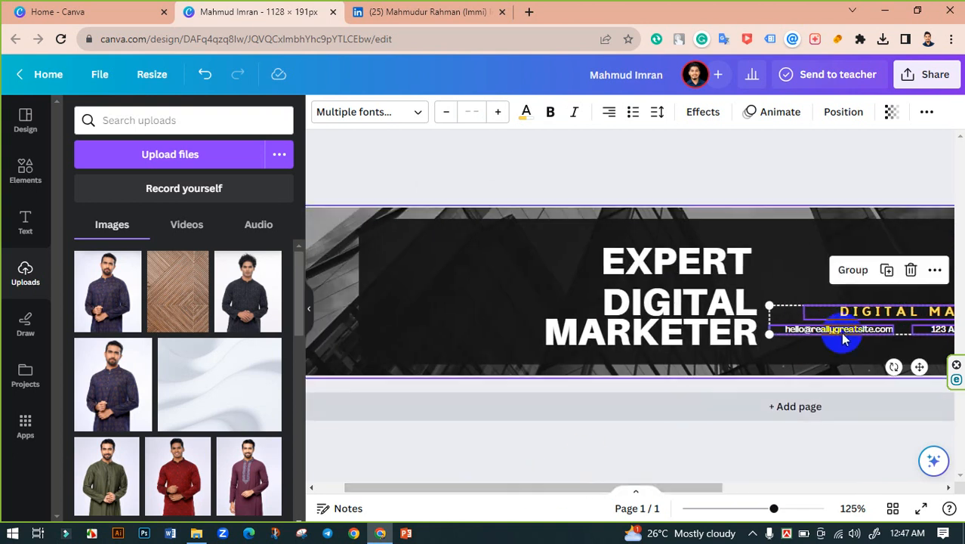
pyautogui.moveTo(871, 312); pyautogui.dragTo(389, 252)
# Step: Move the EXPERT DIGITAL MARKETER headline to the banner's right side
pyautogui.click(712, 332)
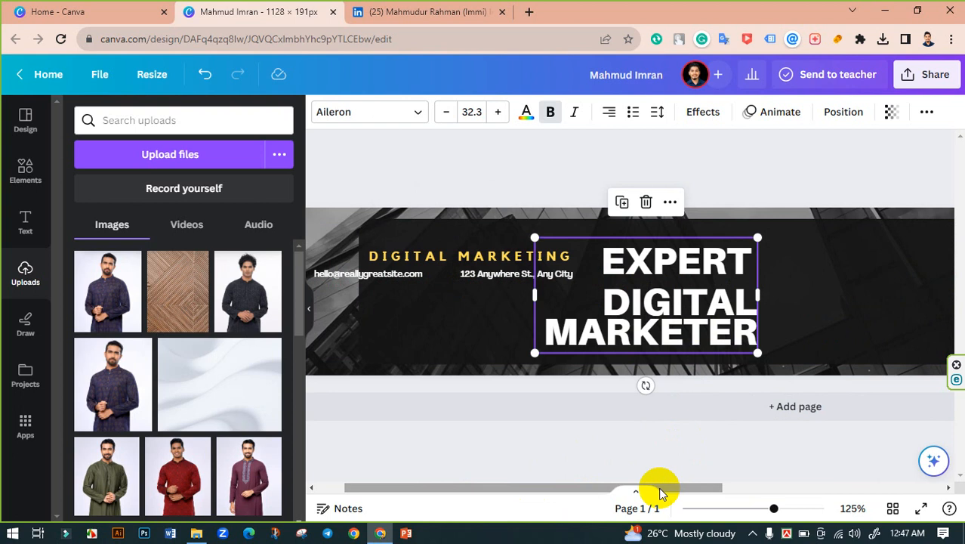
pyautogui.moveTo(682, 491); pyautogui.dragTo(767, 491)
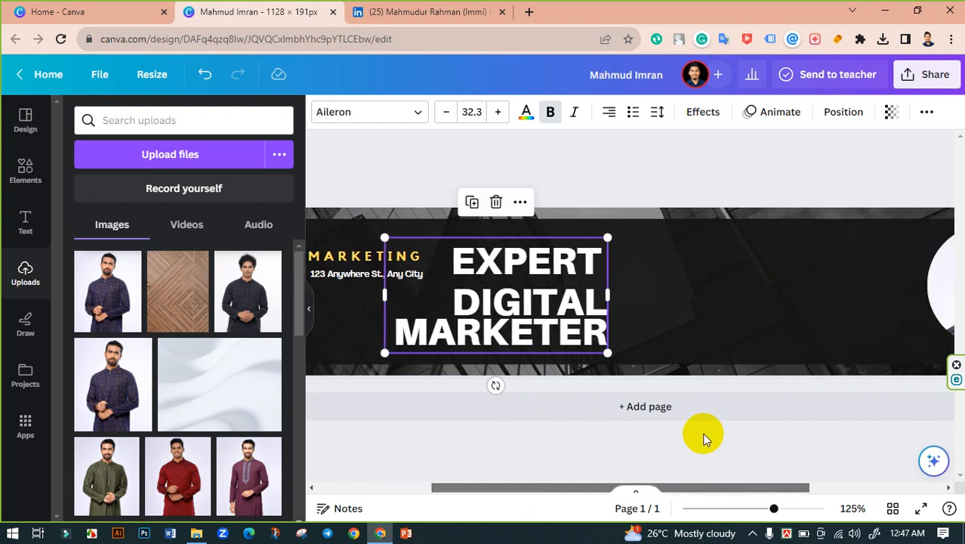
pyautogui.moveTo(555, 313); pyautogui.dragTo(845, 296)
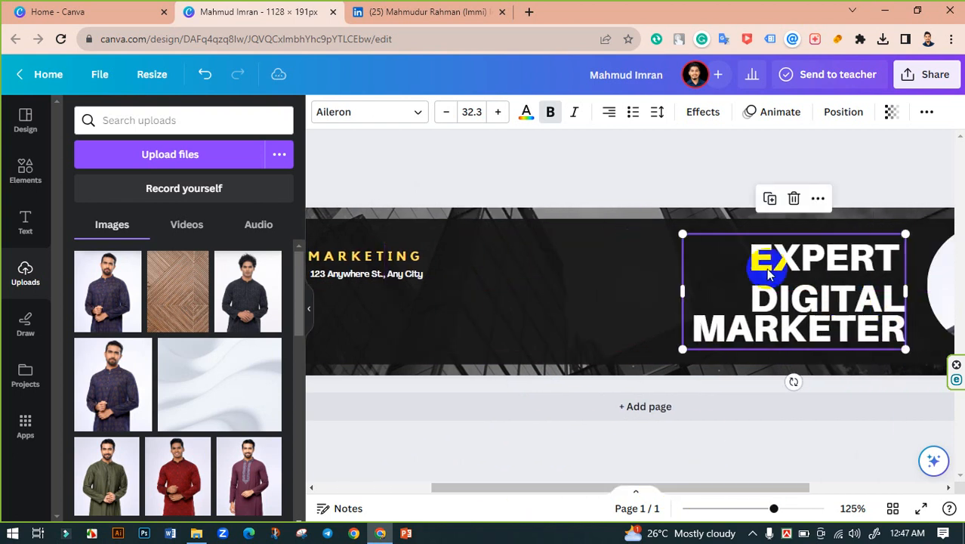
# Step: Tighten the headline's line spacing to about 0.85
pyautogui.click(653, 112)
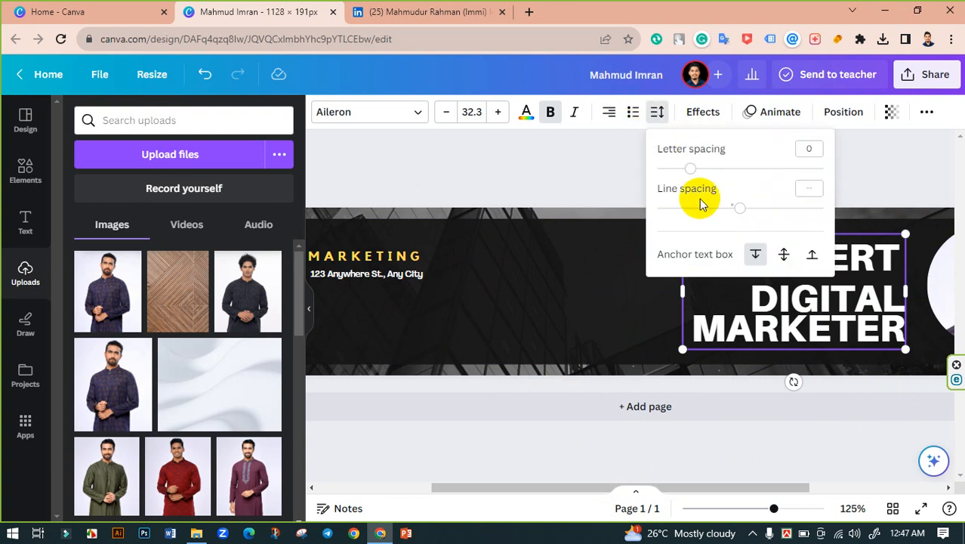
pyautogui.moveTo(734, 205); pyautogui.dragTo(685, 212)
pyautogui.click(610, 179)
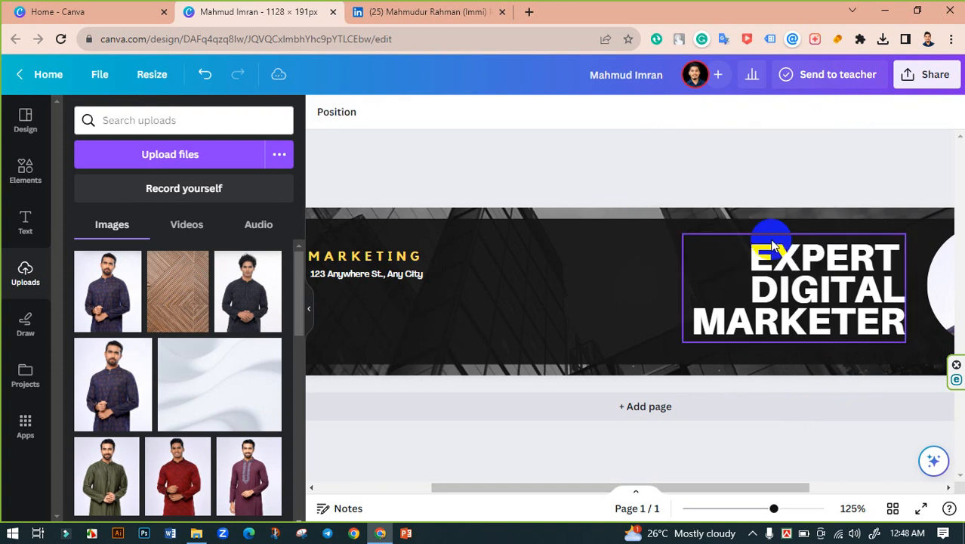
pyautogui.click(805, 262)
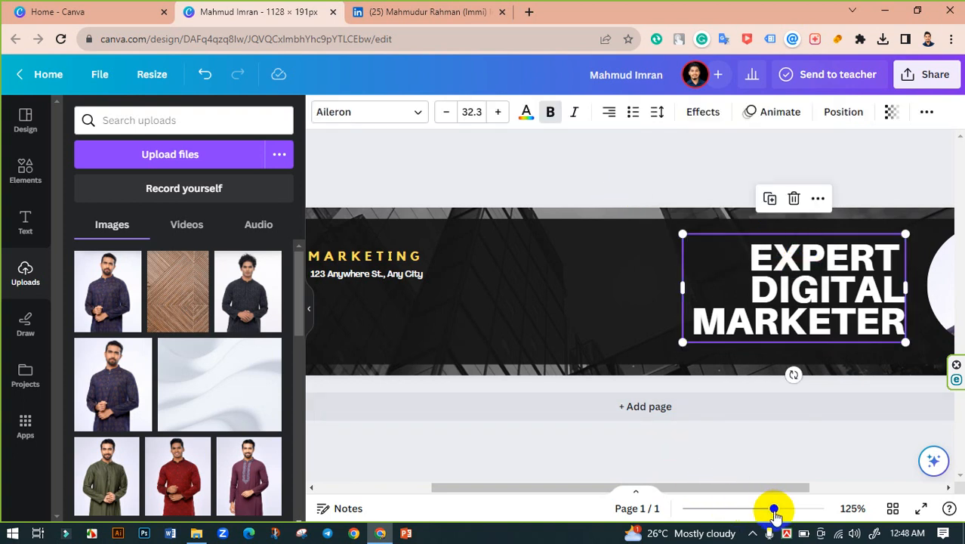
pyautogui.moveTo(758, 514); pyautogui.dragTo(753, 509)
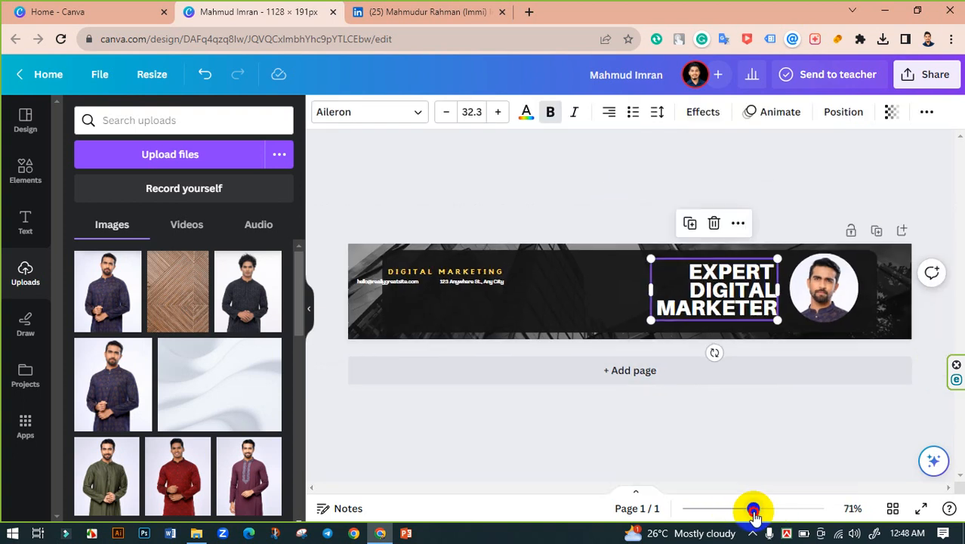
# Step: Drag the address, email and DIGITAL MARKETING text boxes together beside the headline's lower lines
pyautogui.click(539, 198)
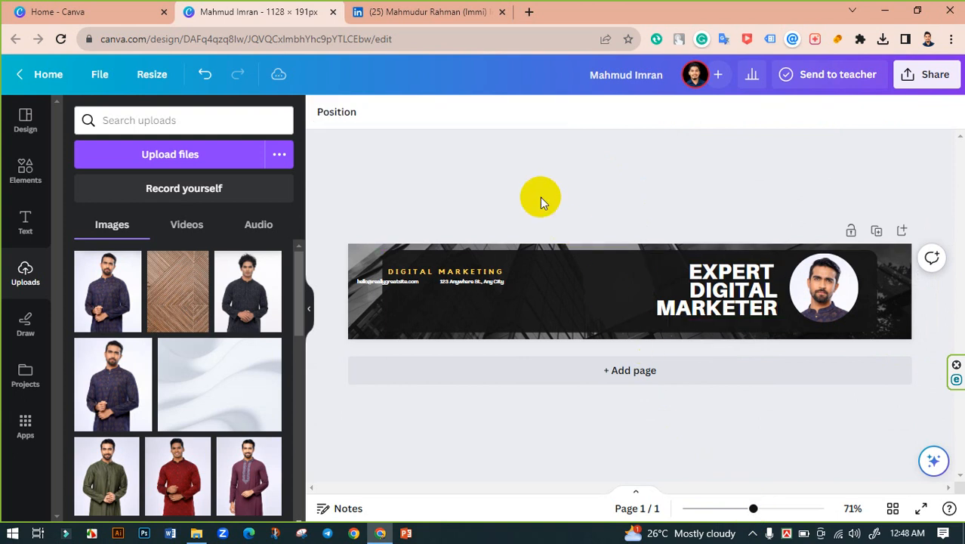
pyautogui.click(458, 283)
pyautogui.keyDown('shift'); pyautogui.click(395, 283); pyautogui.keyUp('shift')
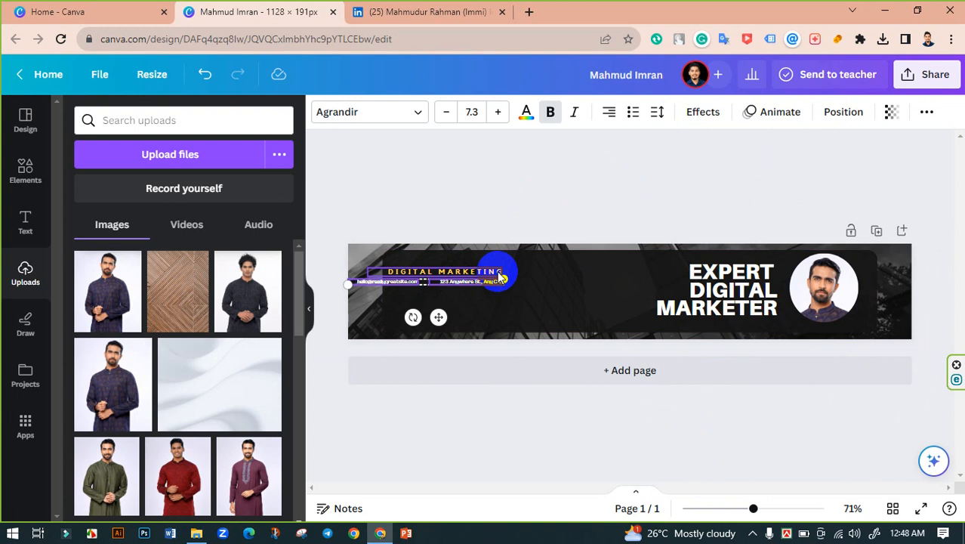
pyautogui.keyDown('shift'); pyautogui.click(499, 274); pyautogui.keyUp('shift')
pyautogui.moveTo(488, 274); pyautogui.dragTo(631, 301)
pyautogui.click(556, 187)
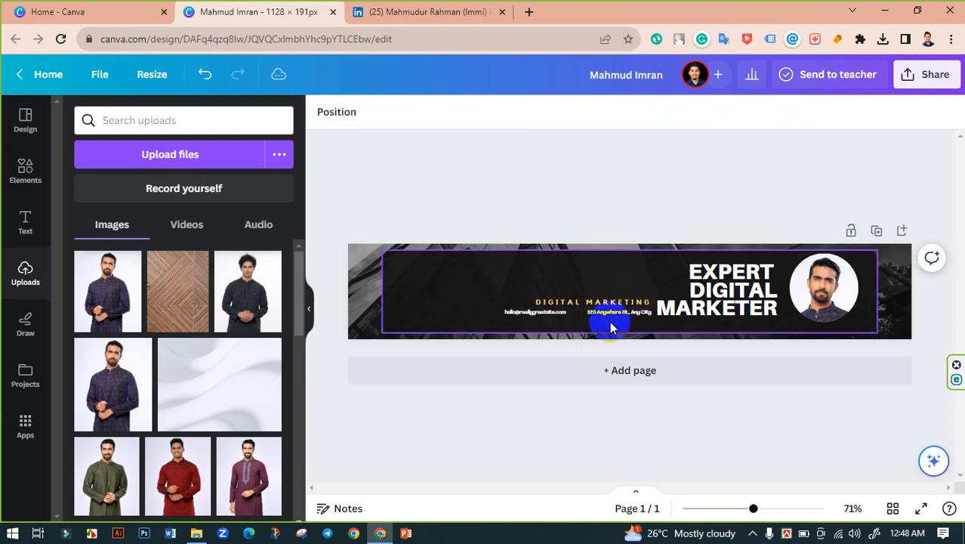
pyautogui.moveTo(754, 508); pyautogui.dragTo(779, 508)
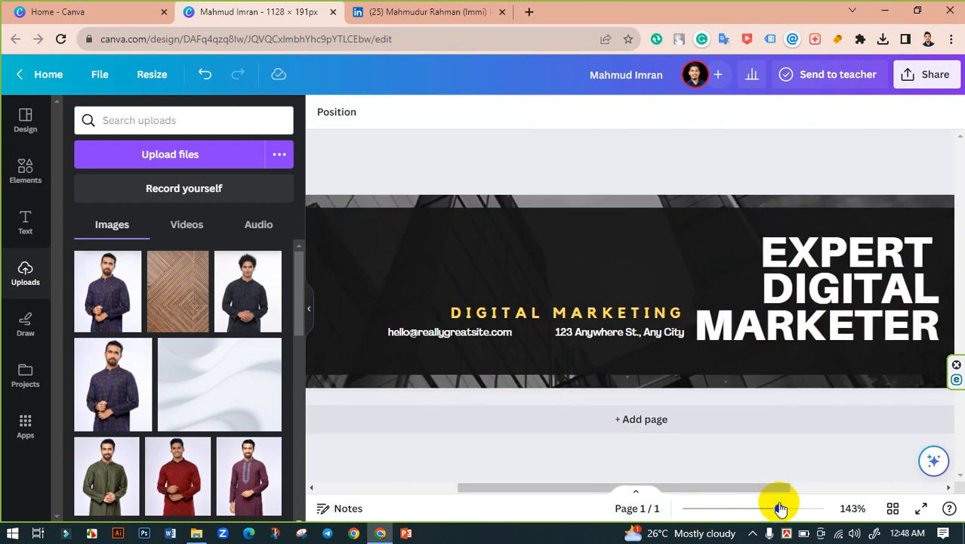
# Step: Retype the tagline as 'GET UNLIMITED DIGITAL MARKETING SERVICE'
pyautogui.click(536, 314)
pyautogui.click(537, 314)
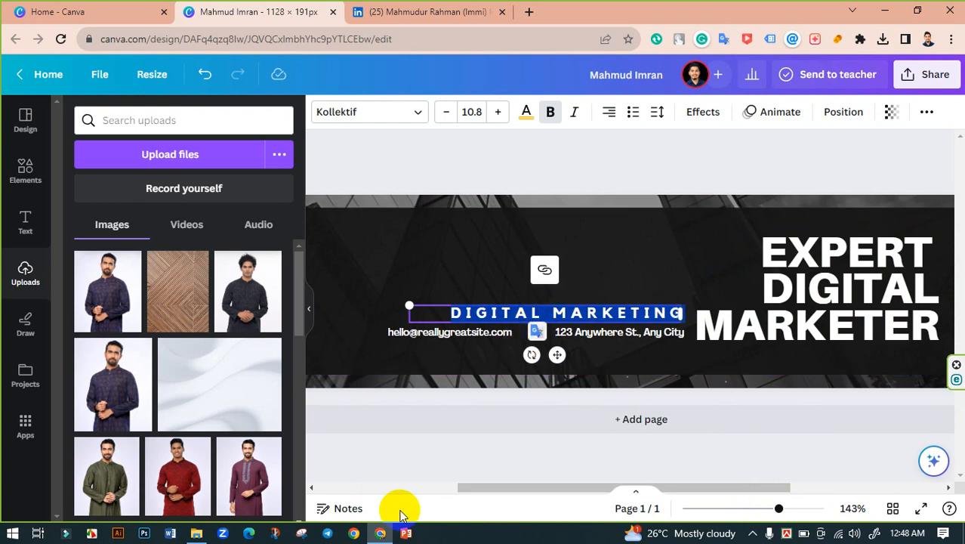
pyautogui.write('GET UNLIMI')
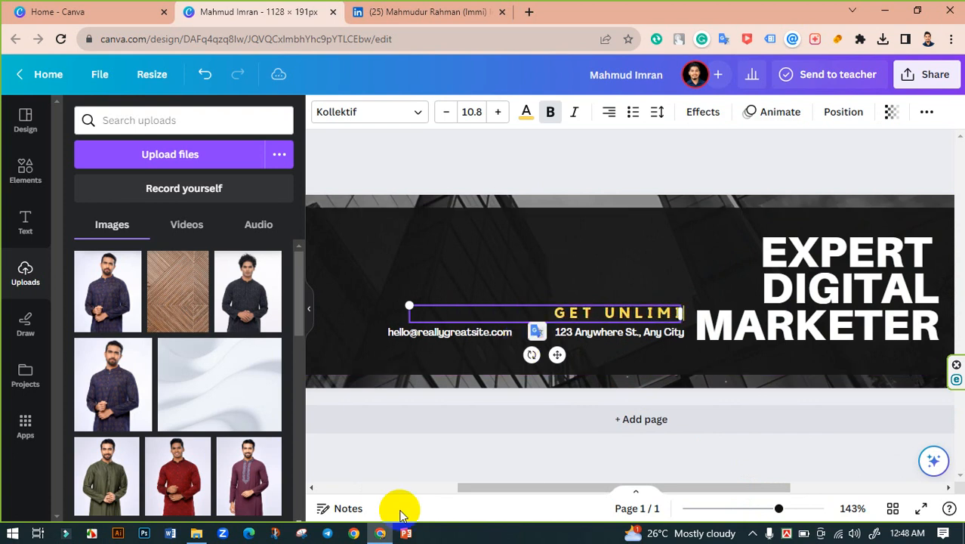
pyautogui.write('TED D')
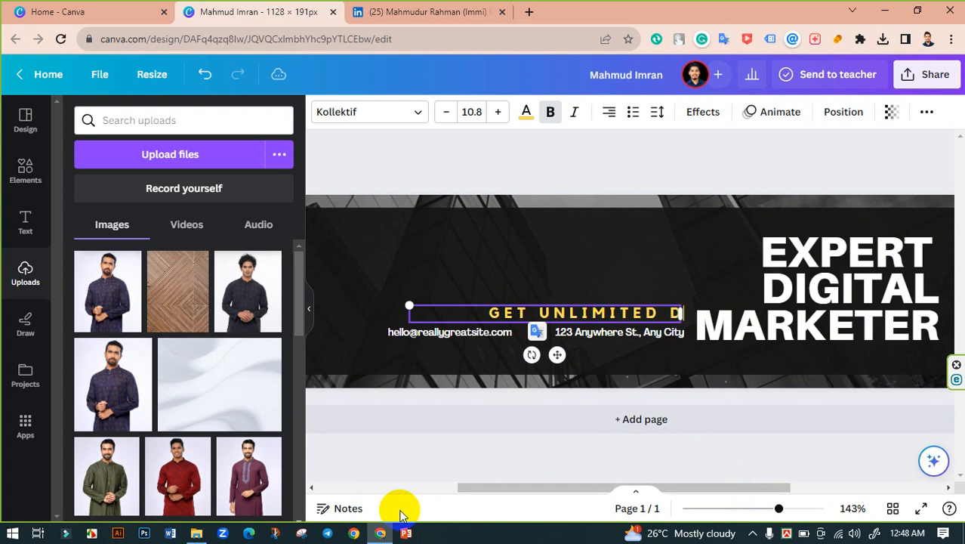
pyautogui.write('IGITAL')
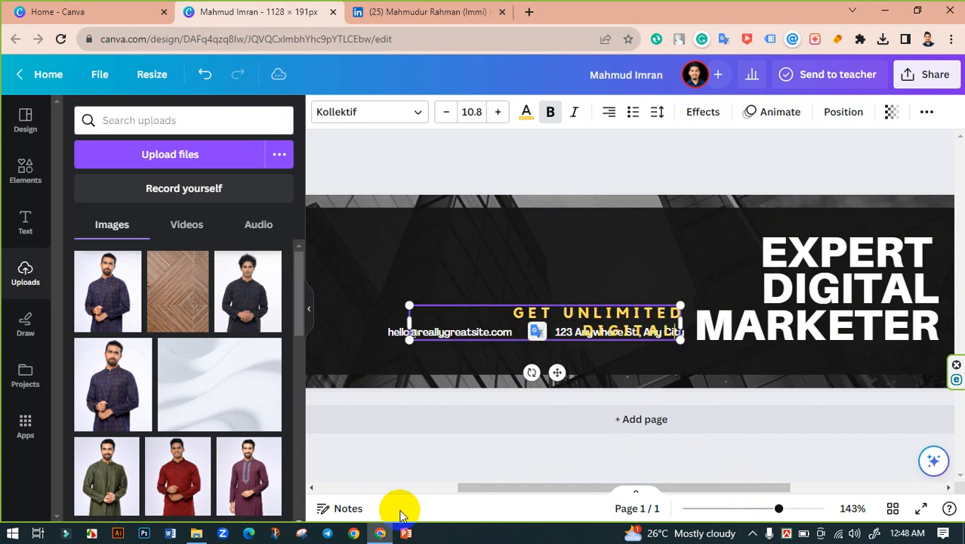
pyautogui.write(' MARKETING')
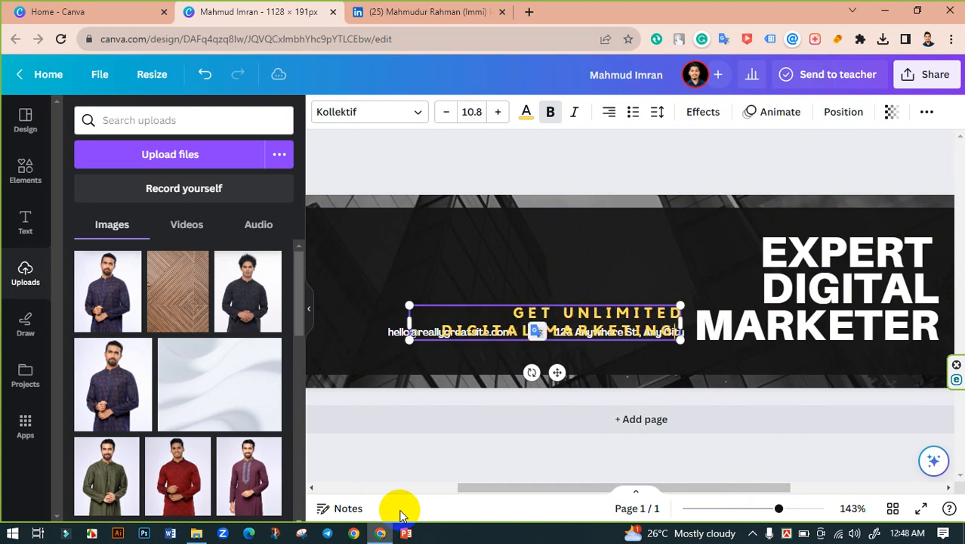
pyautogui.write(' SERVICE')
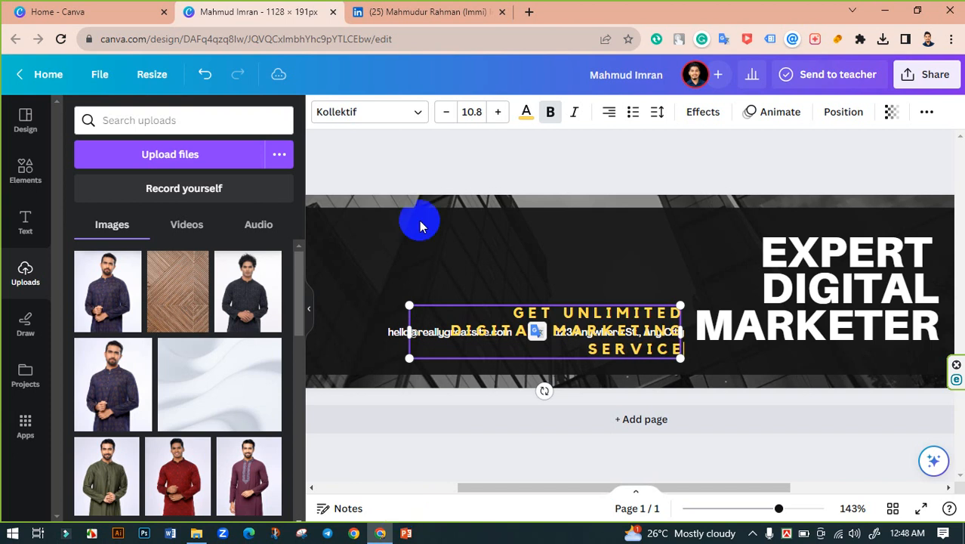
# Step: Widen the tagline box to fit one line and cut its letter spacing from 349 to 9
pyautogui.click(407, 332)
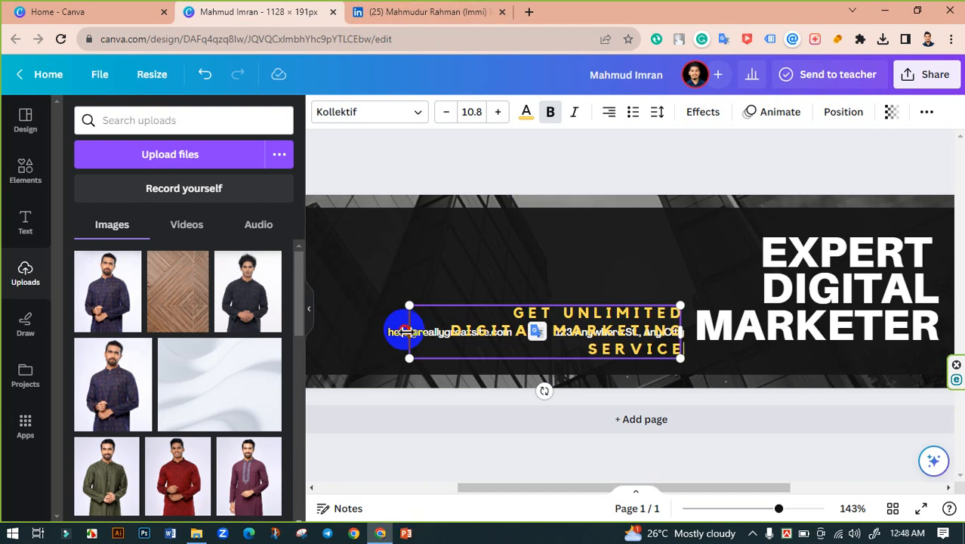
pyautogui.moveTo(408, 332); pyautogui.dragTo(194, 324)
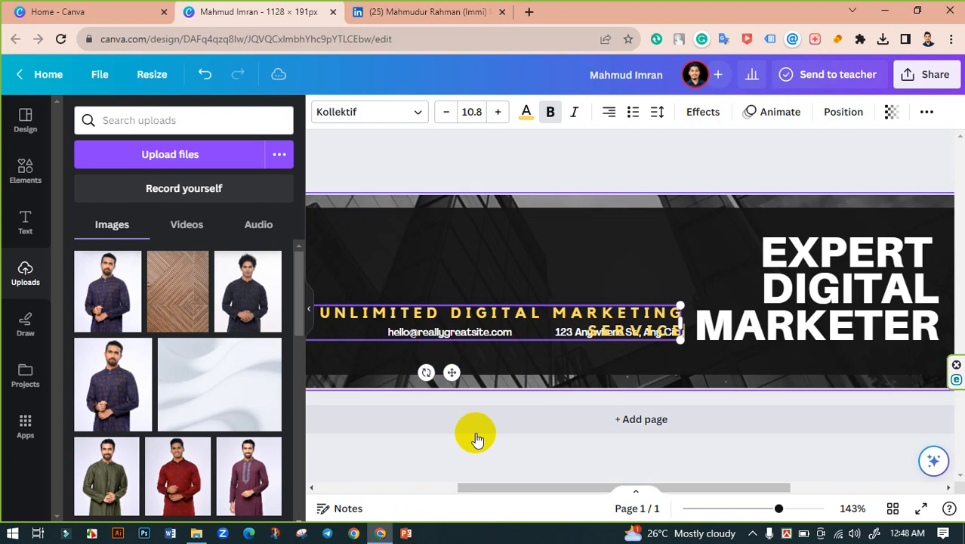
pyautogui.moveTo(556, 482); pyautogui.dragTo(445, 474)
pyautogui.click(409, 310)
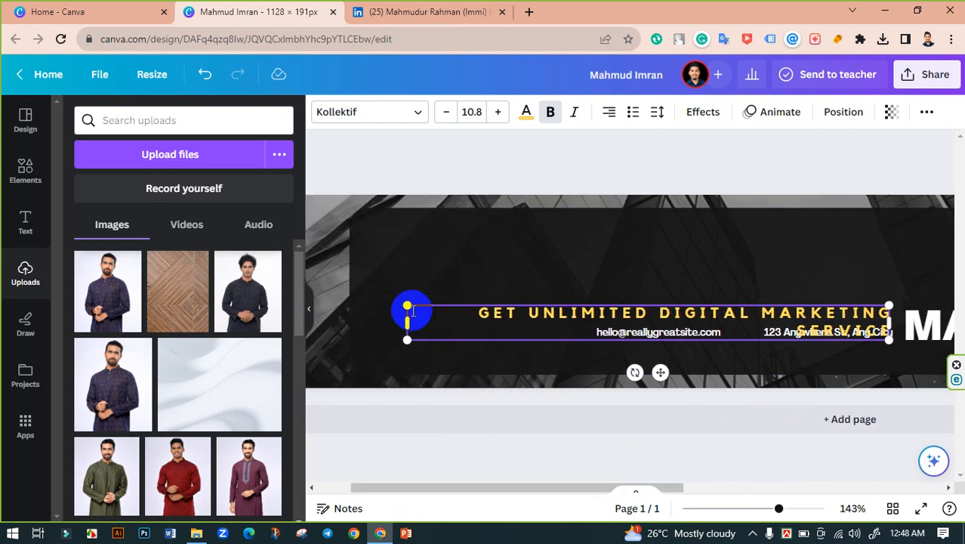
pyautogui.moveTo(408, 310); pyautogui.dragTo(359, 319)
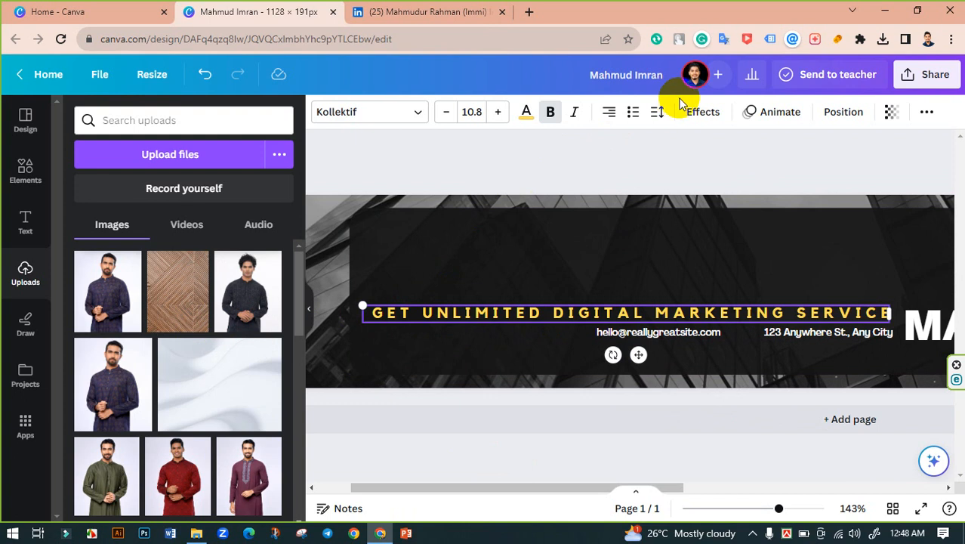
pyautogui.click(660, 111)
pyautogui.moveTo(746, 167); pyautogui.dragTo(692, 171)
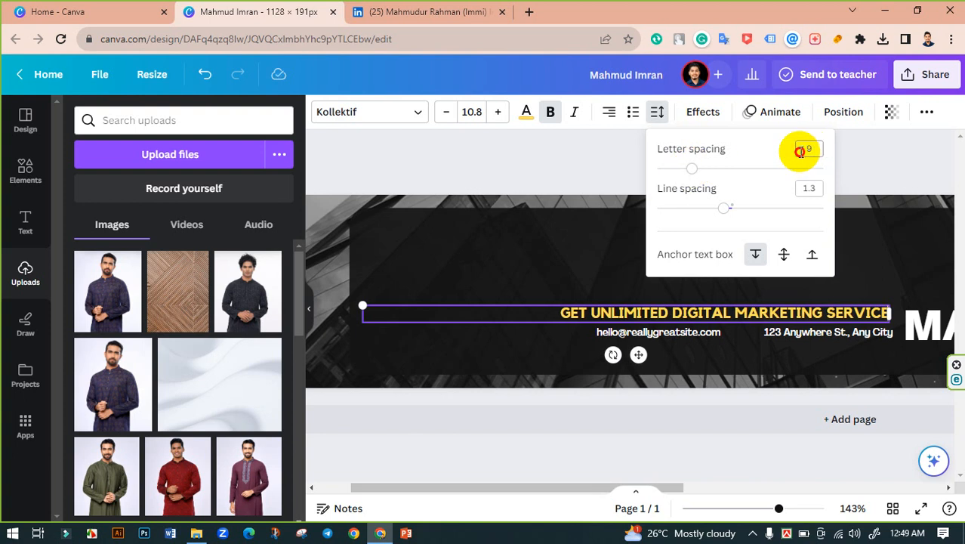
# Step: Enter 0 as the tagline's letter spacing and zoom in on the banner
pyautogui.click(800, 149)
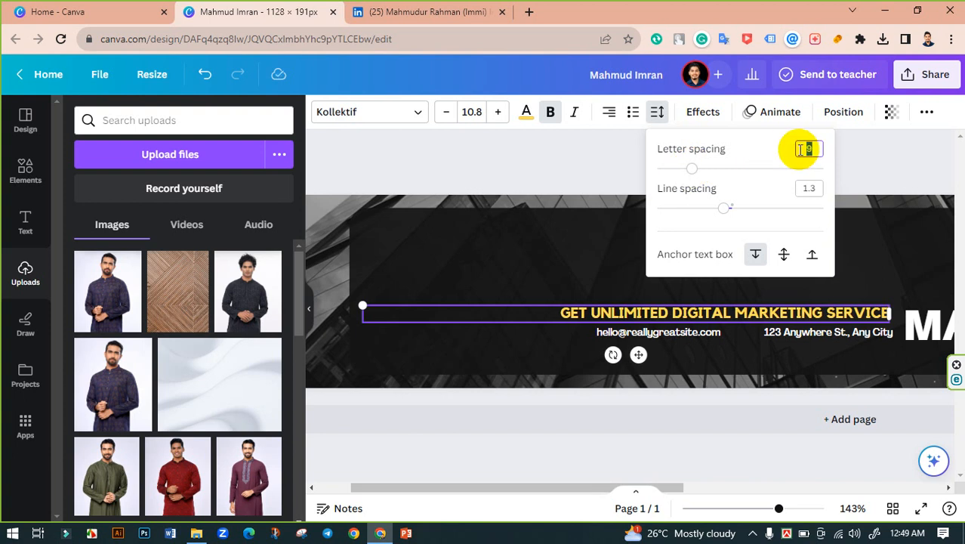
pyautogui.write('0')
pyautogui.press('Return')
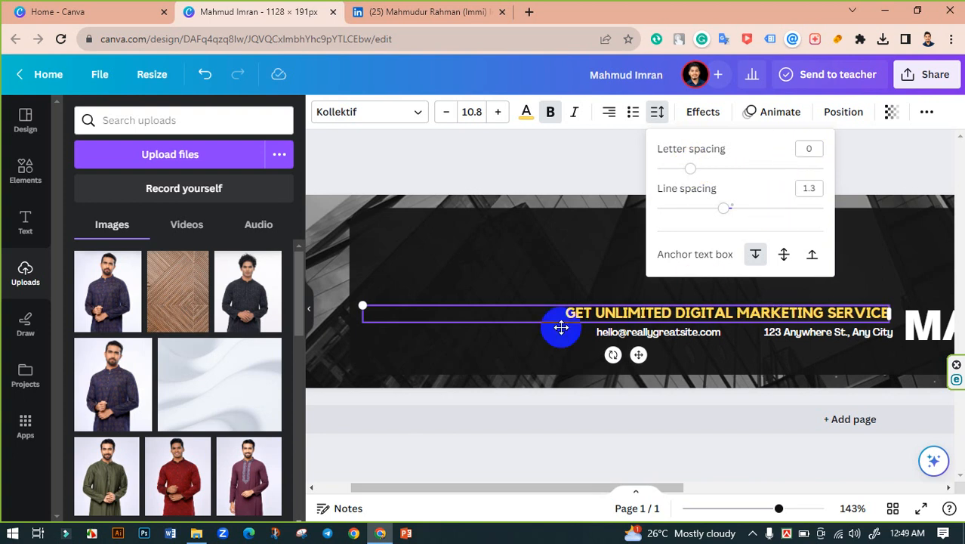
pyautogui.click(426, 312)
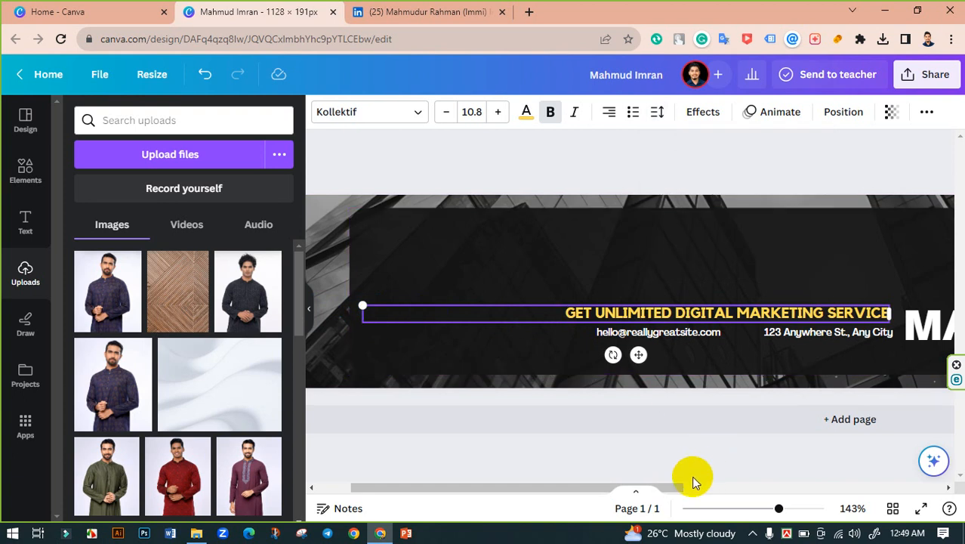
pyautogui.moveTo(781, 507); pyautogui.dragTo(789, 508)
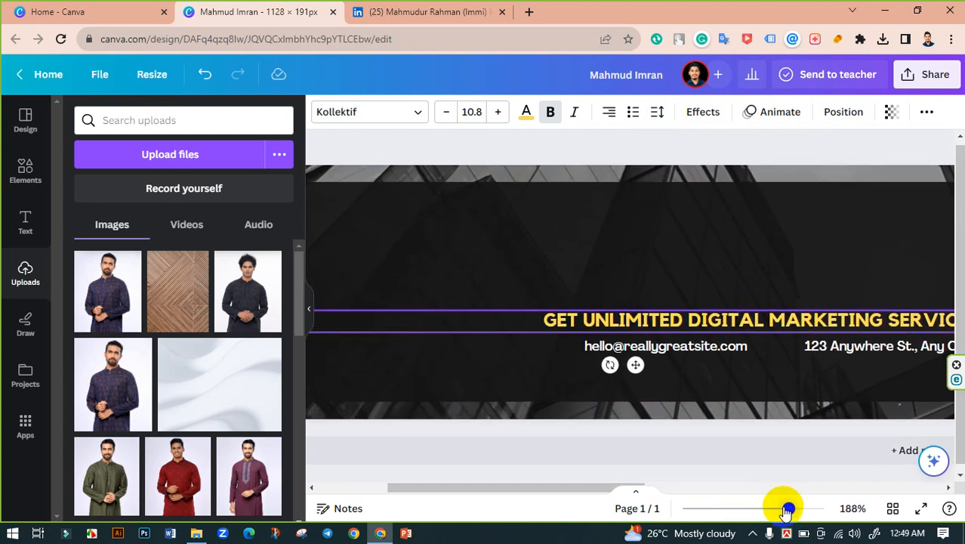
pyautogui.moveTo(589, 481); pyautogui.dragTo(701, 324)
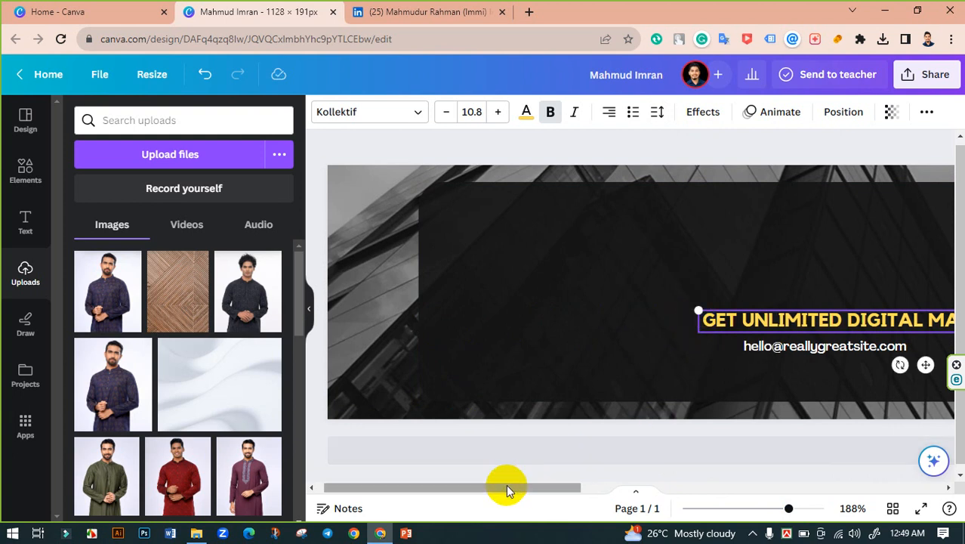
pyautogui.moveTo(506, 485); pyautogui.dragTo(642, 487)
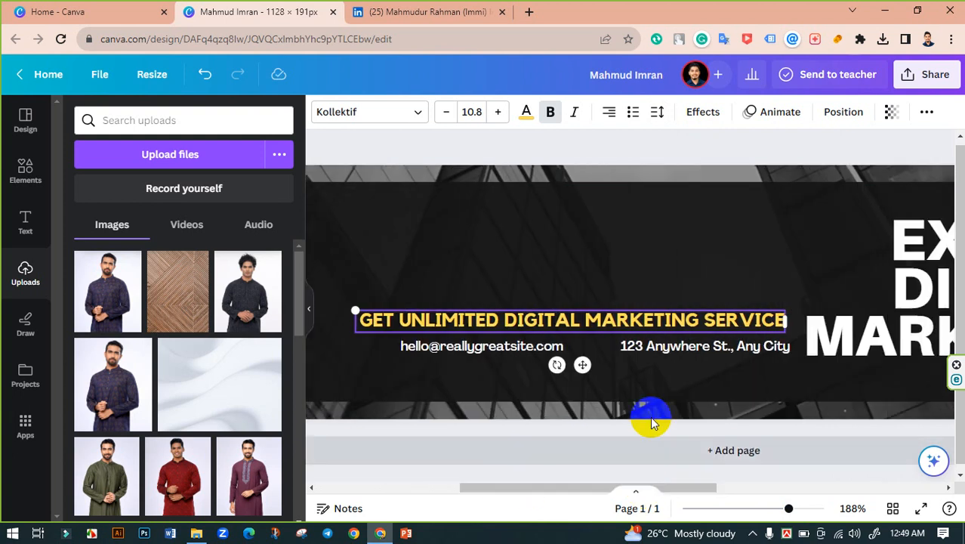
# Step: Correct the ending of the email address text
pyautogui.click(716, 345)
pyautogui.doubleClick(463, 346)
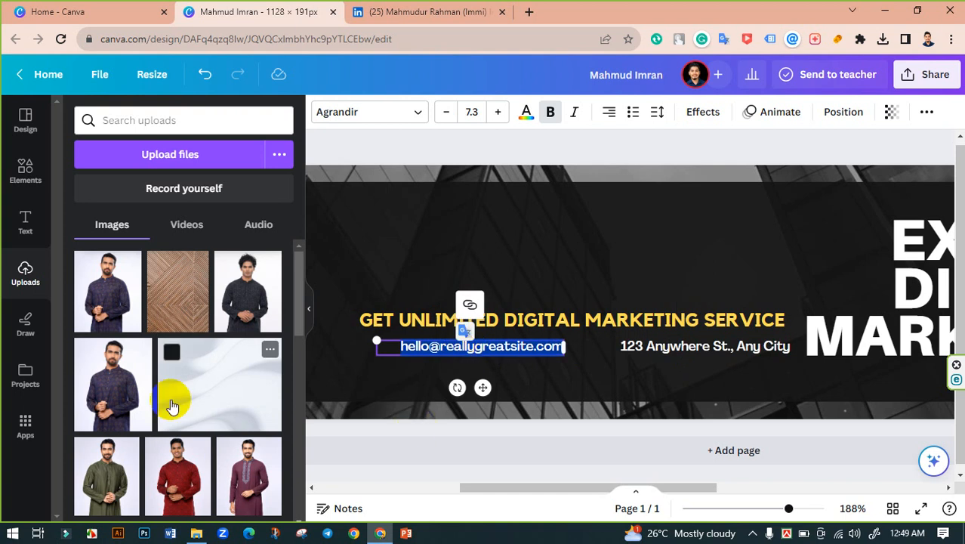
pyautogui.write('C')
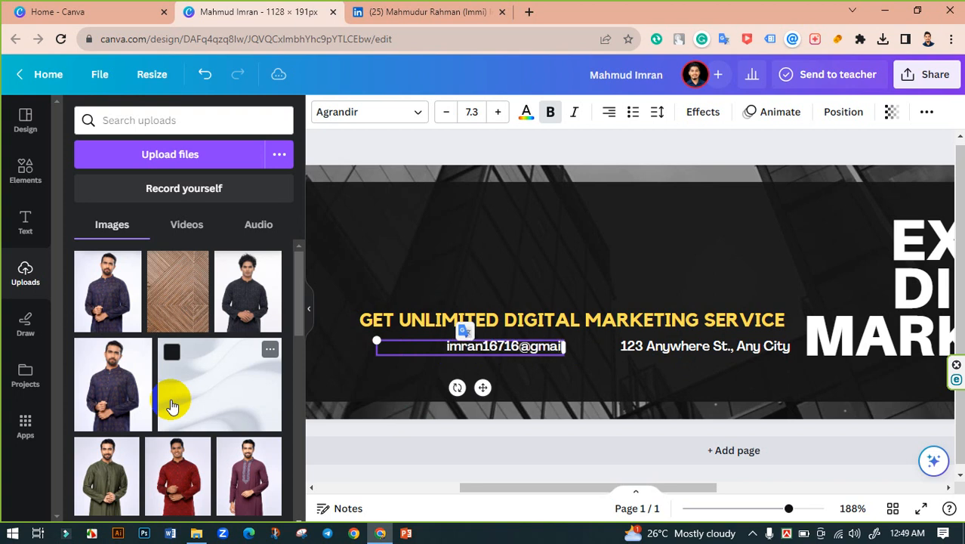
pyautogui.write('om')
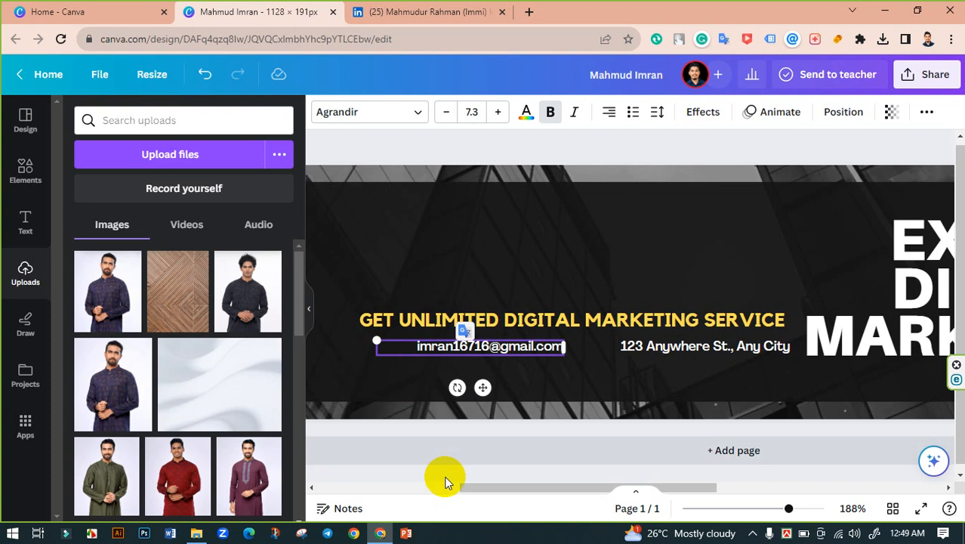
pyautogui.click(436, 476)
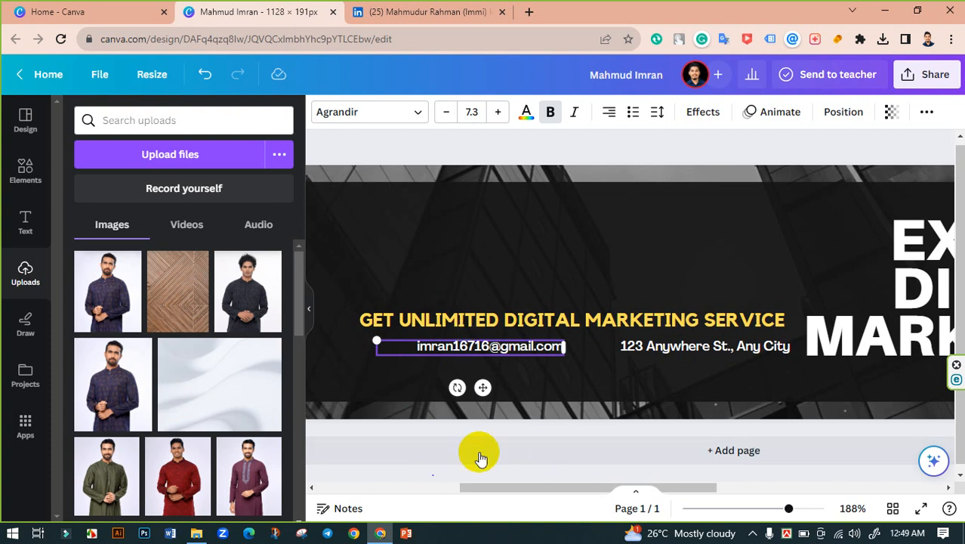
# Step: Retype the location line's text and widen its box to fit one line
pyautogui.click(663, 332)
pyautogui.doubleClick(674, 352)
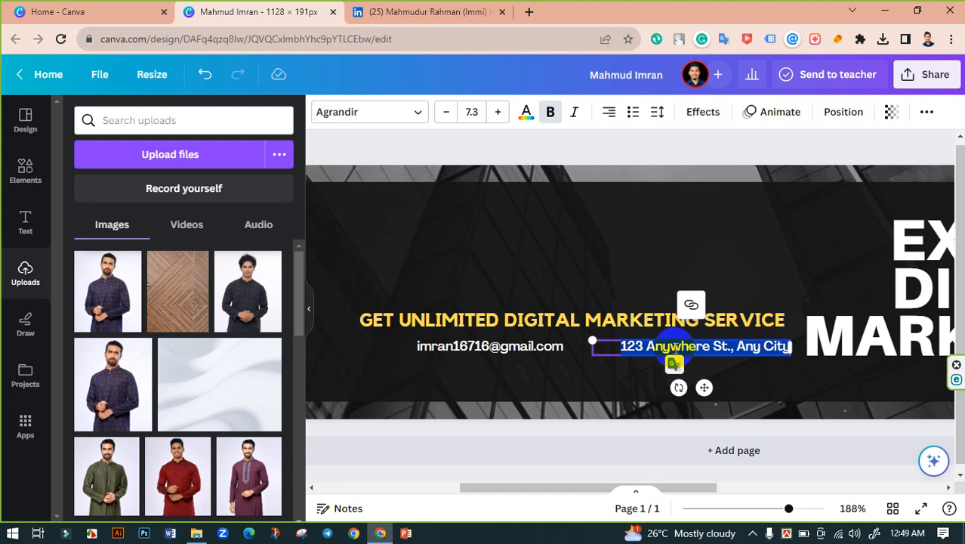
pyautogui.press('BackSpace')
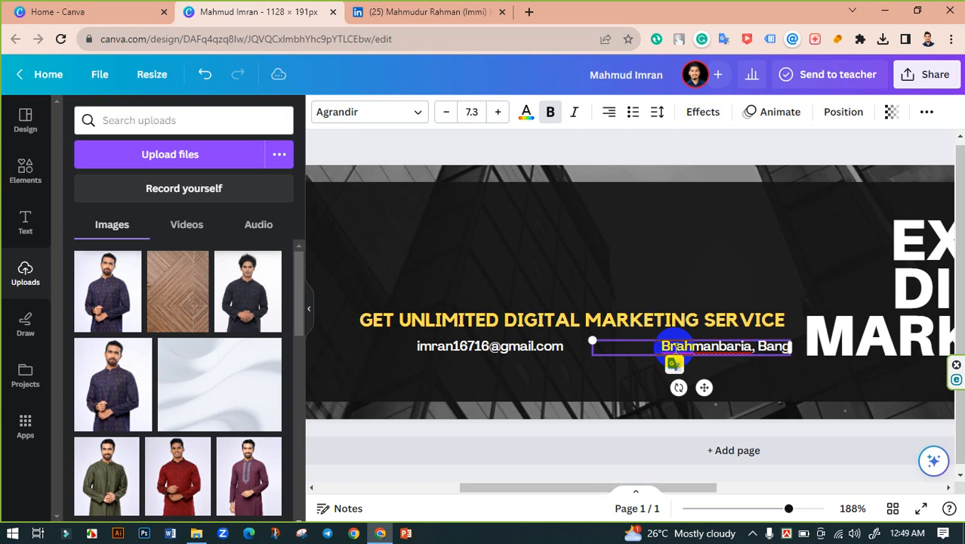
pyautogui.write('ladesh')
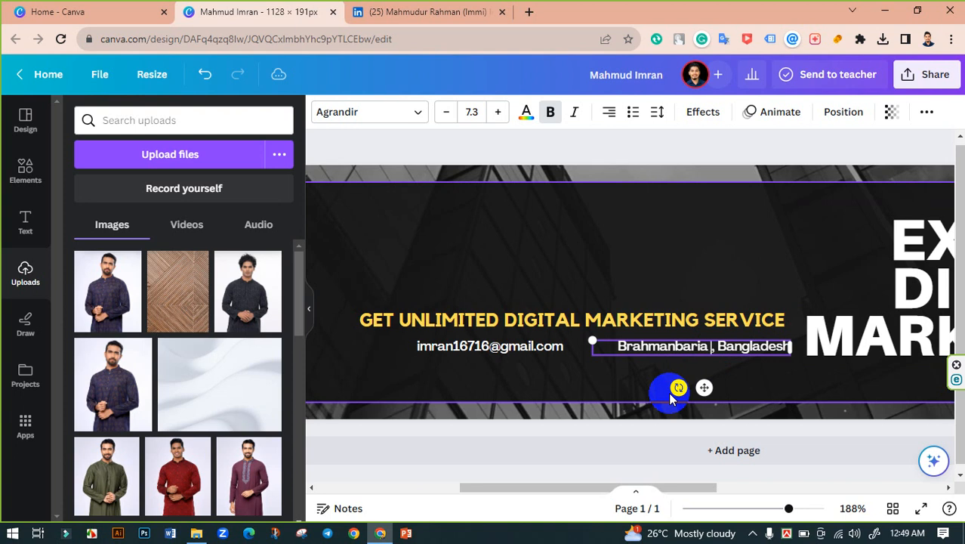
pyautogui.write('dar')
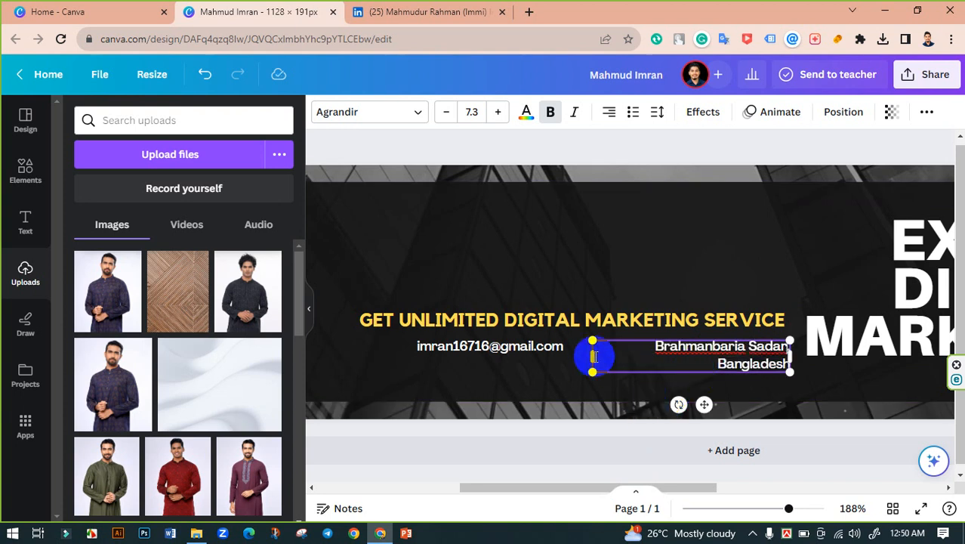
pyautogui.moveTo(590, 359); pyautogui.dragTo(573, 357)
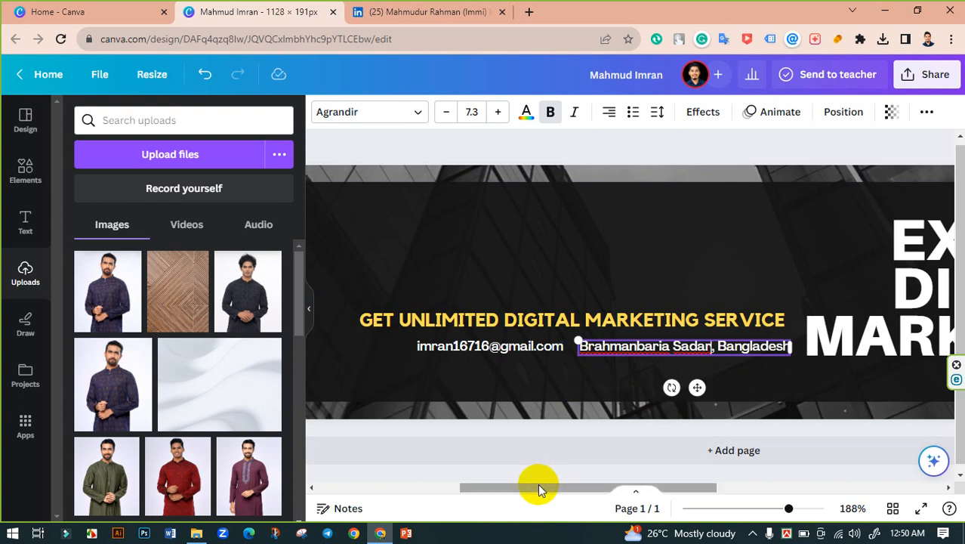
pyautogui.moveTo(538, 485); pyautogui.dragTo(525, 431)
# Step: Shift the email line slightly left and narrow its text box
pyautogui.click(532, 347)
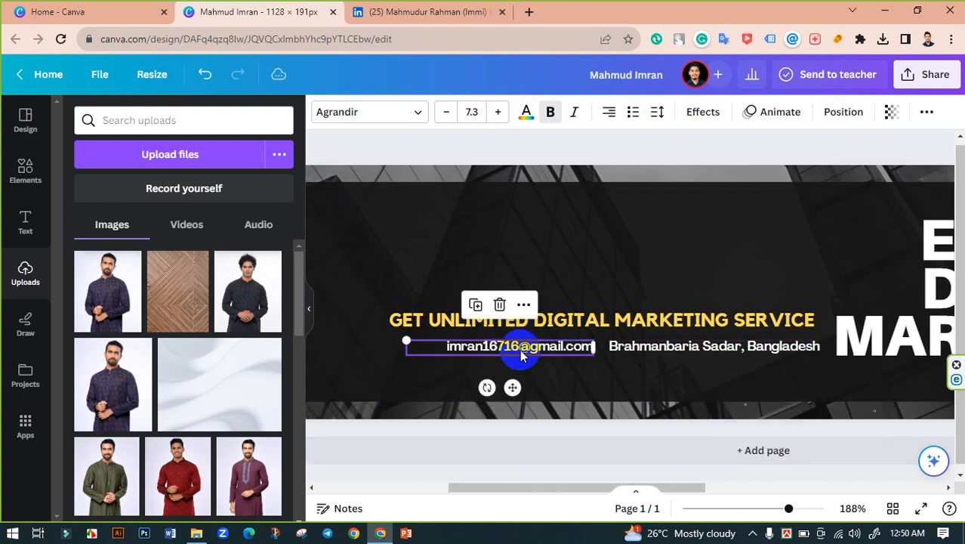
pyautogui.moveTo(538, 352); pyautogui.dragTo(520, 346)
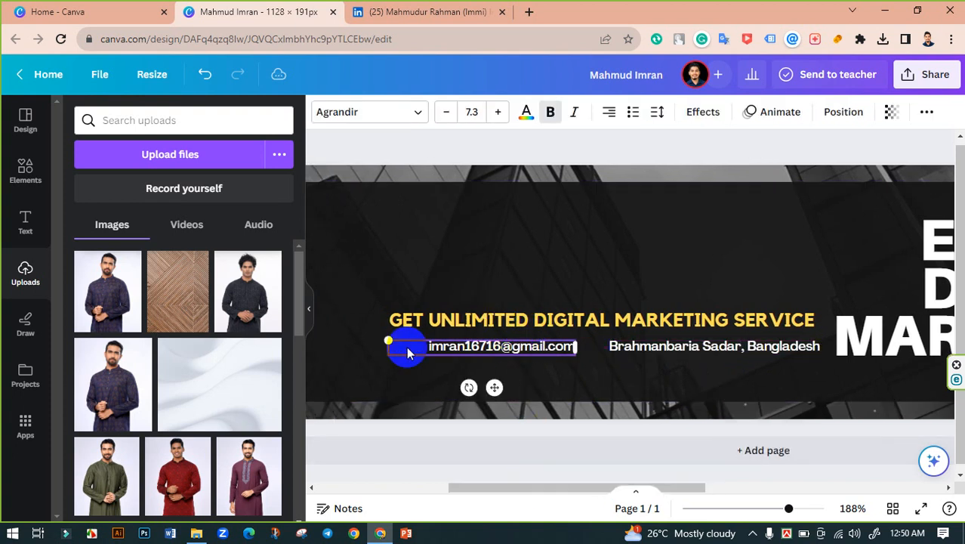
pyautogui.moveTo(389, 352); pyautogui.dragTo(428, 352)
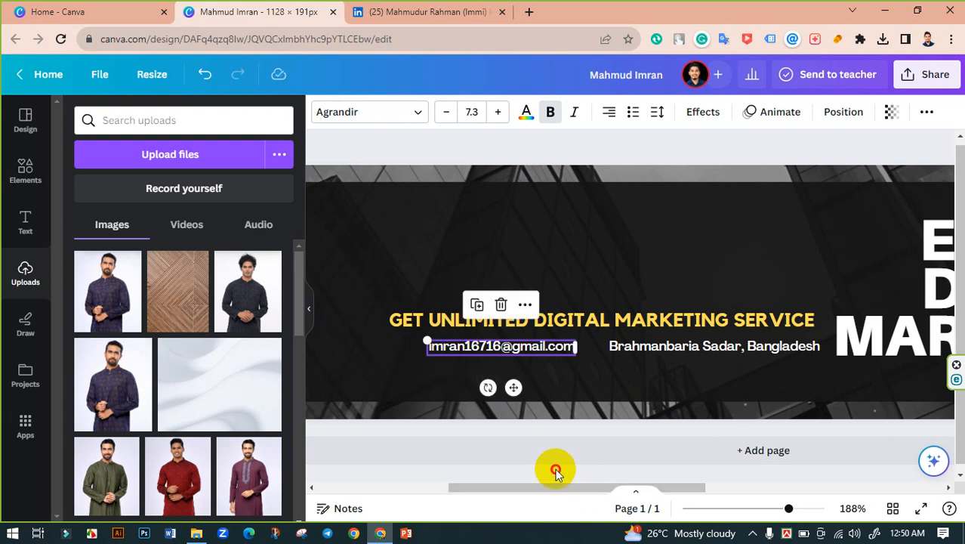
pyautogui.click(544, 423)
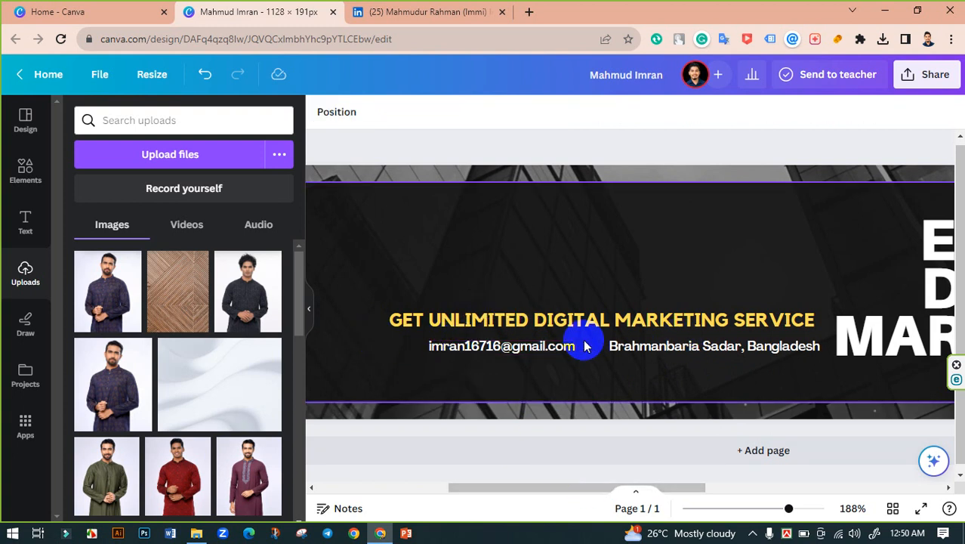
# Step: Search Elements for 'adress icon' graphics and add a pin graphic shrunk to icon size
pyautogui.click(20, 171)
pyautogui.click(170, 127)
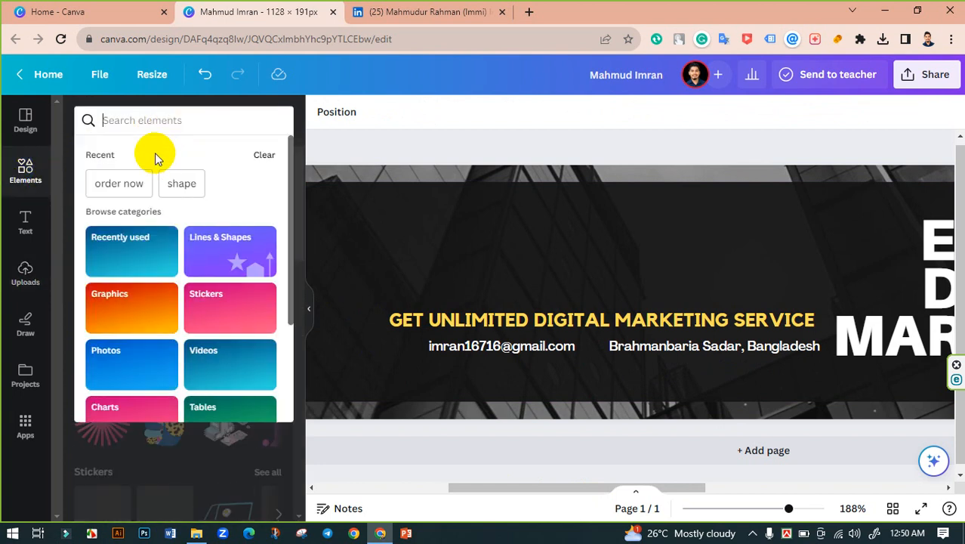
pyautogui.write('adr')
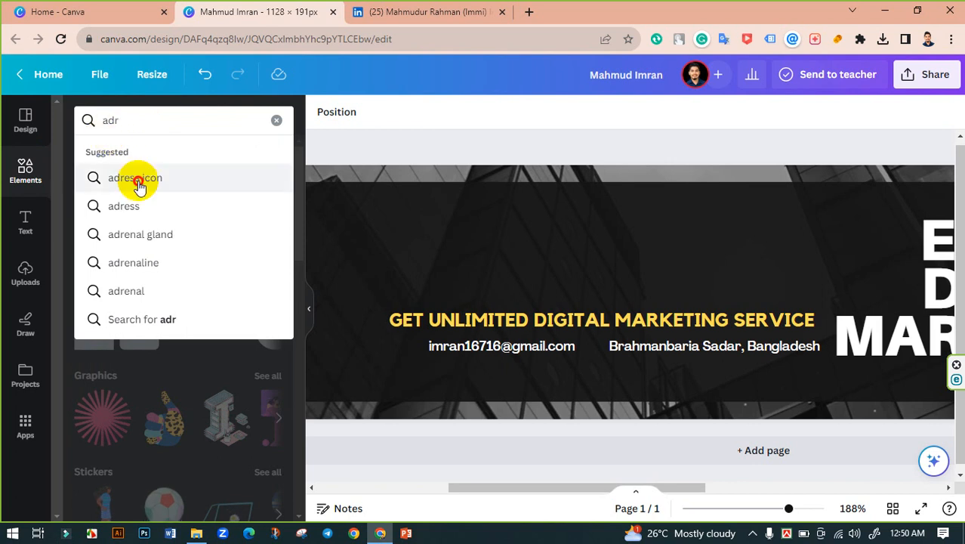
pyautogui.click(138, 179)
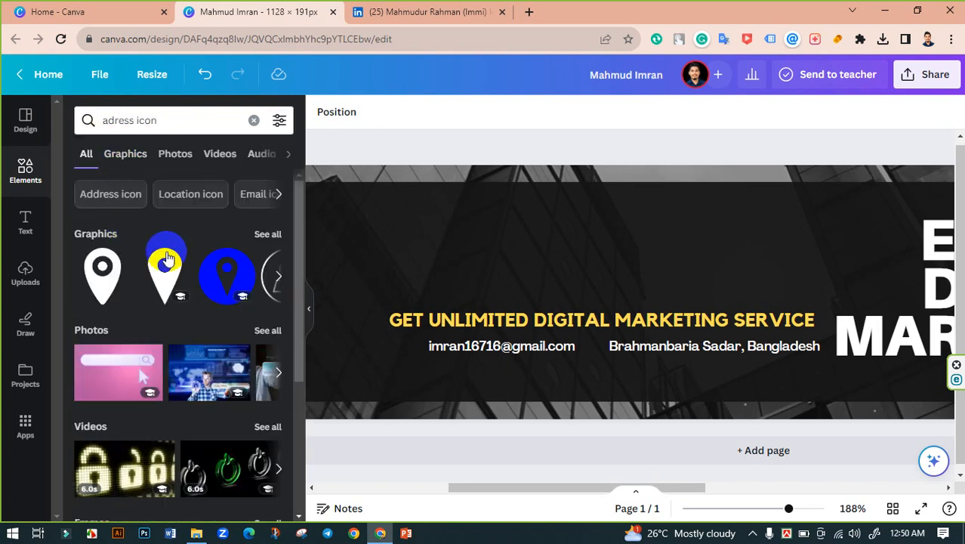
pyautogui.click(266, 235)
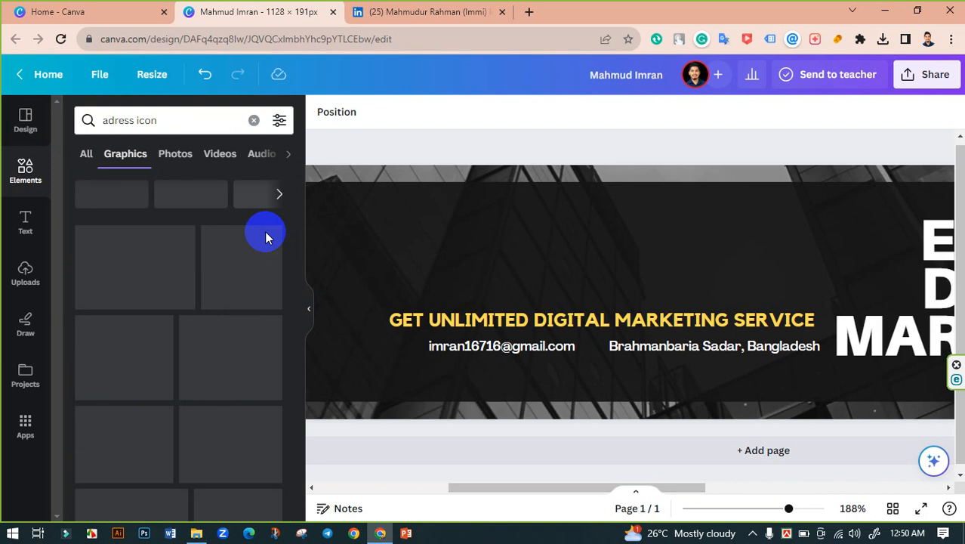
pyautogui.scroll(-1, 227, 287)
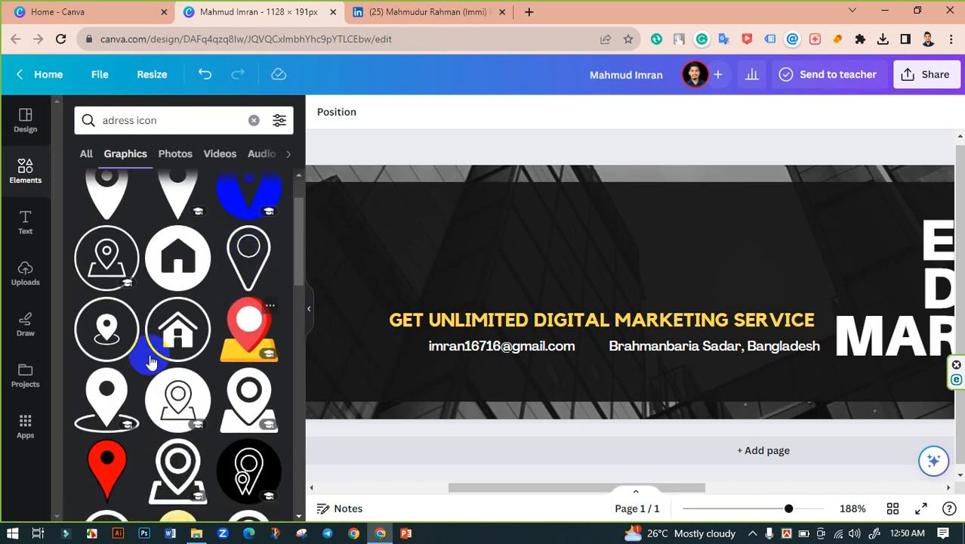
pyautogui.scroll(-2, 168, 332)
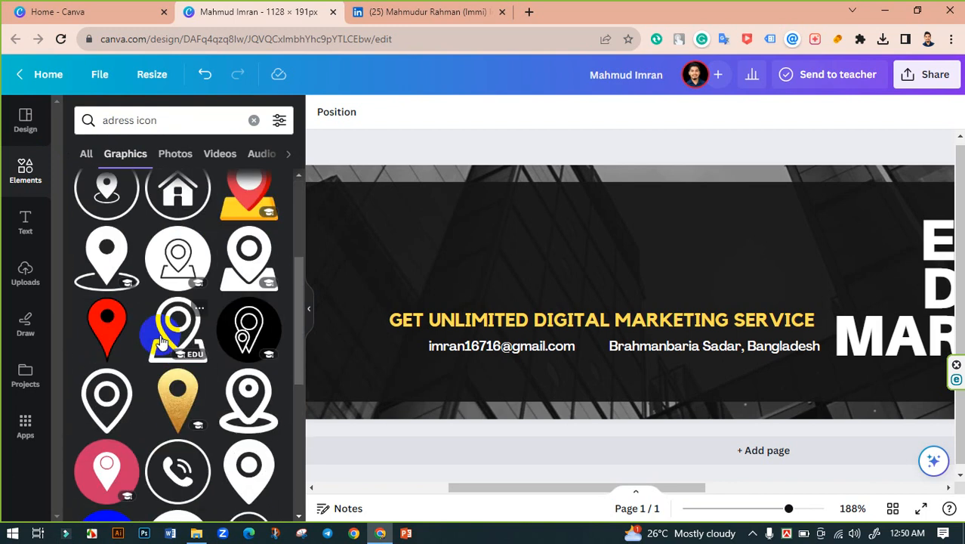
pyautogui.scroll(-1, 161, 343)
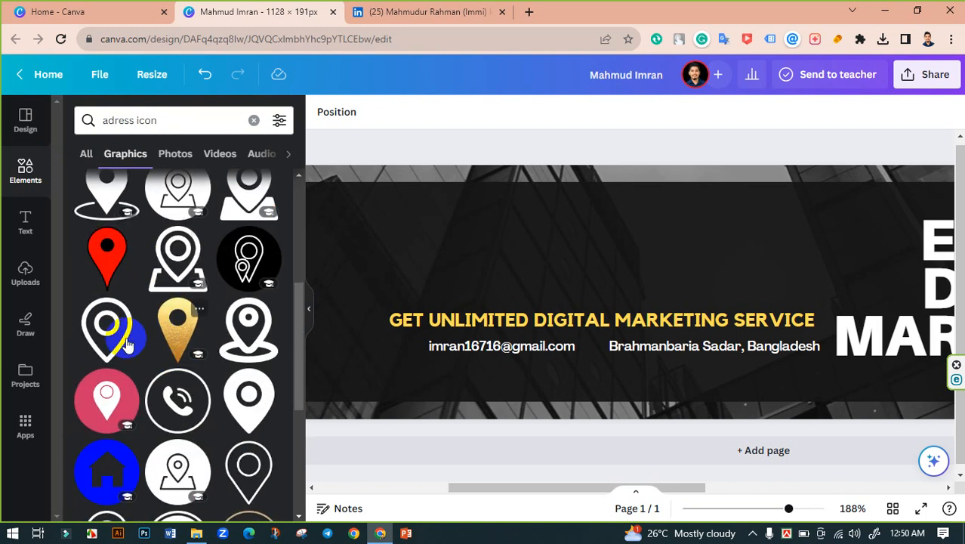
pyautogui.click(249, 401)
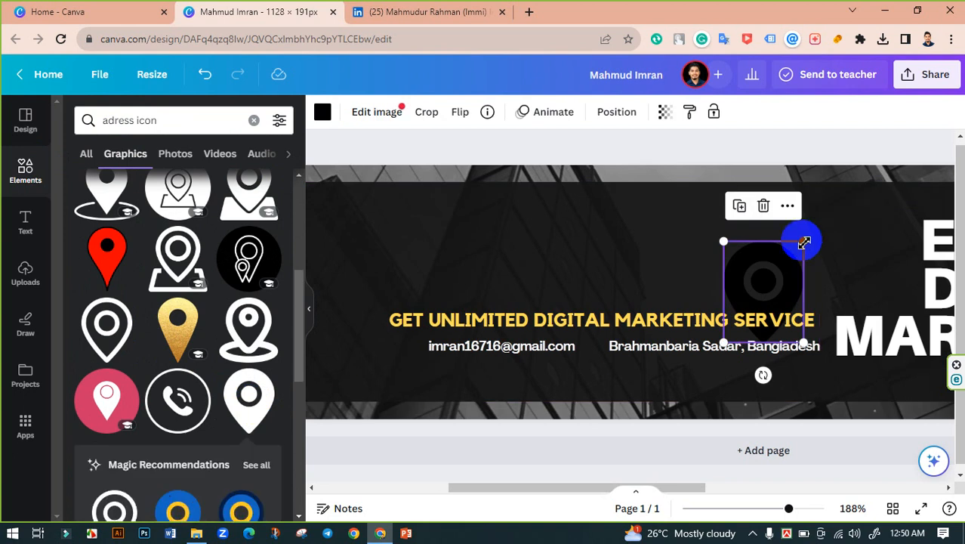
pyautogui.moveTo(804, 242); pyautogui.dragTo(596, 347)
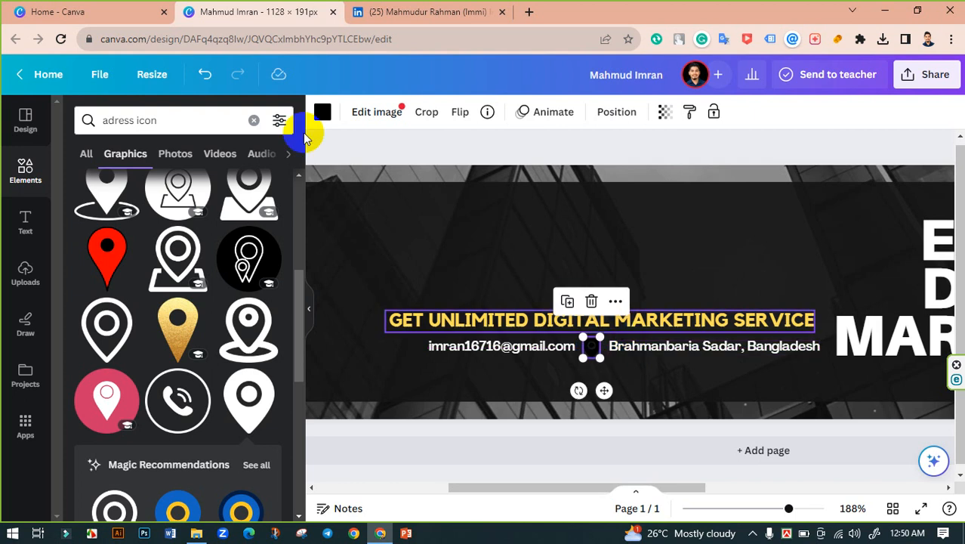
# Step: Colour the location pin yellow to match the tagline
pyautogui.click(323, 112)
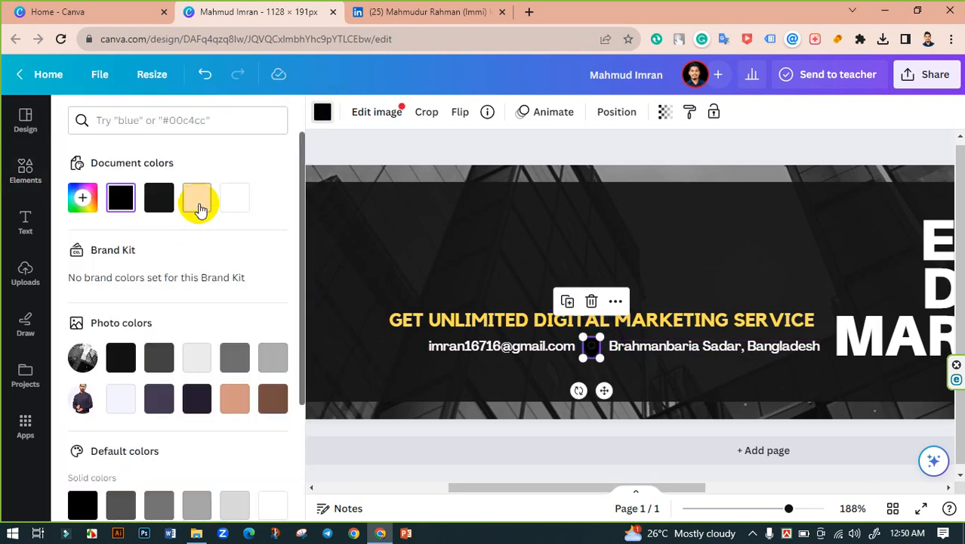
pyautogui.click(197, 197)
pyautogui.click(498, 447)
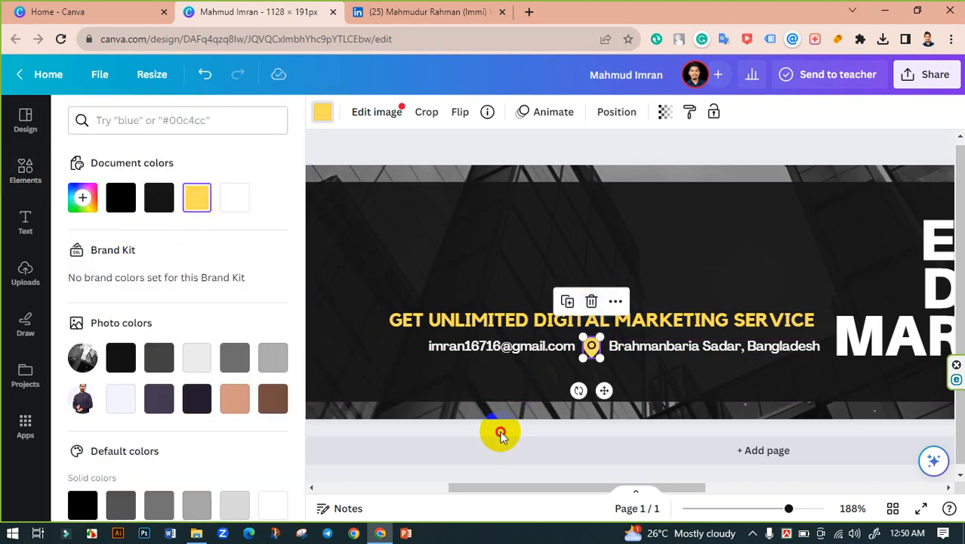
pyautogui.click(556, 423)
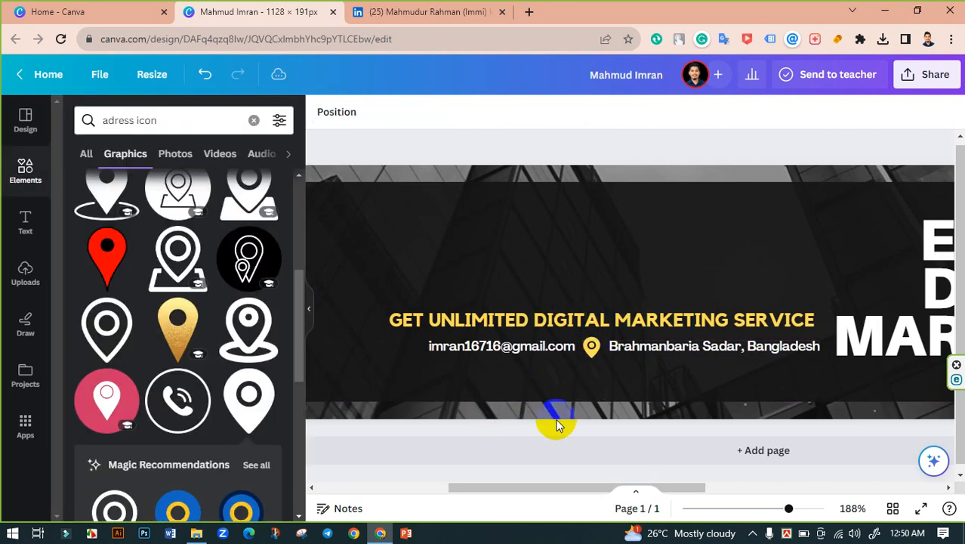
# Step: Place the pin directly left of the location text, undoing a trial center alignment
pyautogui.click(591, 351)
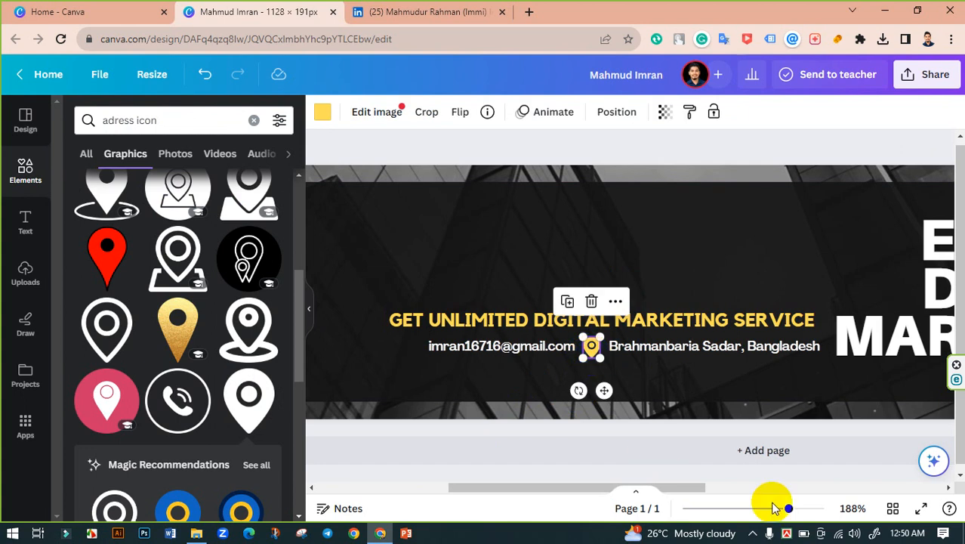
pyautogui.moveTo(788, 508); pyautogui.dragTo(818, 509)
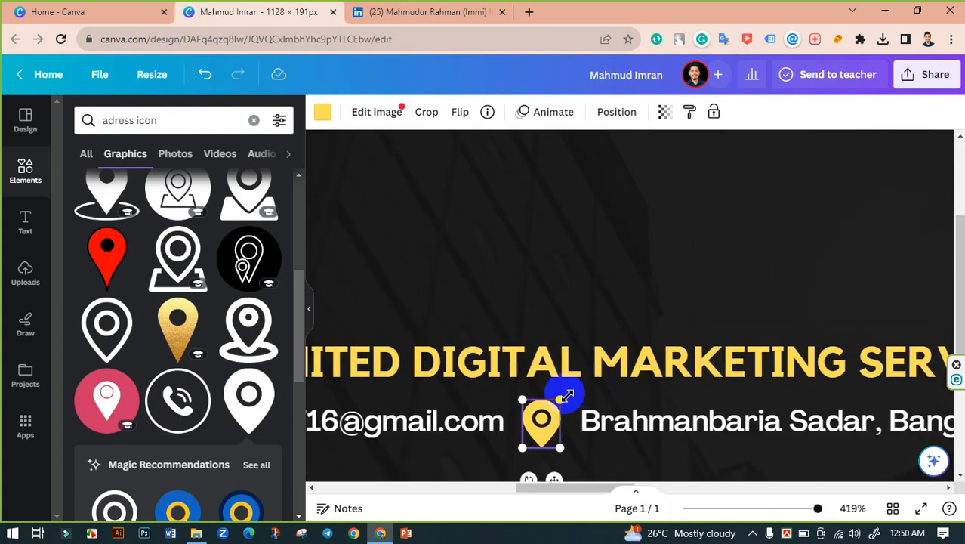
pyautogui.scroll(-2, 568, 395)
pyautogui.moveTo(547, 301); pyautogui.dragTo(550, 291)
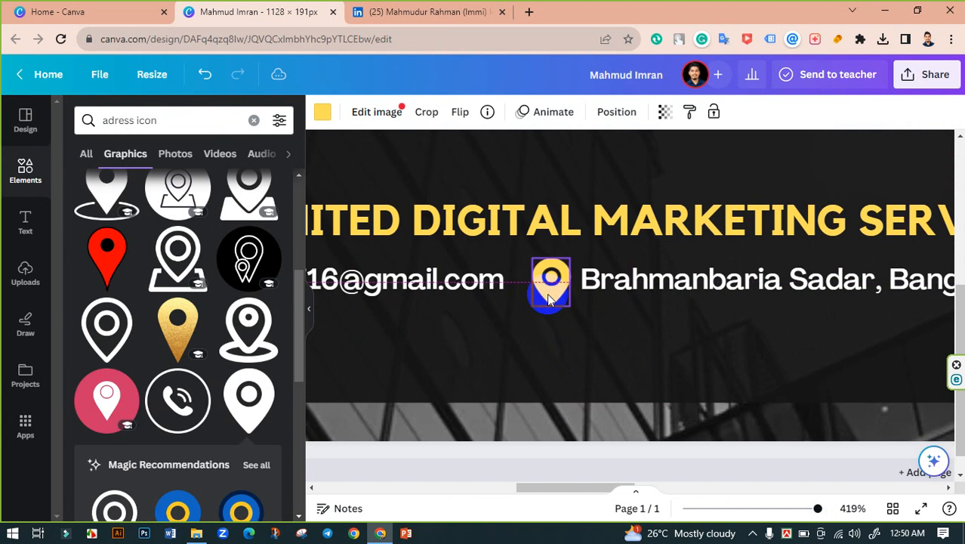
pyautogui.keyDown('shift'); pyautogui.click(622, 286); pyautogui.keyUp('shift')
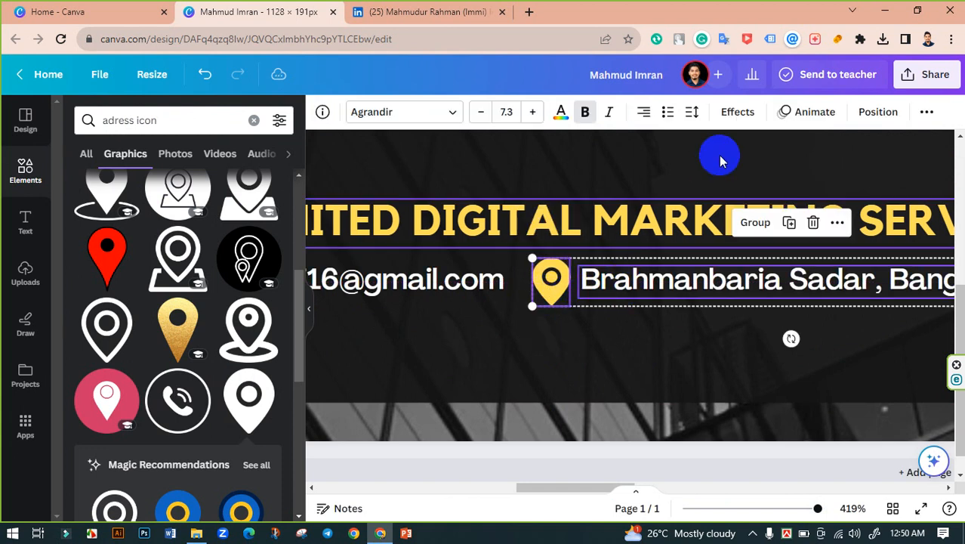
pyautogui.click(878, 111)
pyautogui.click(216, 271)
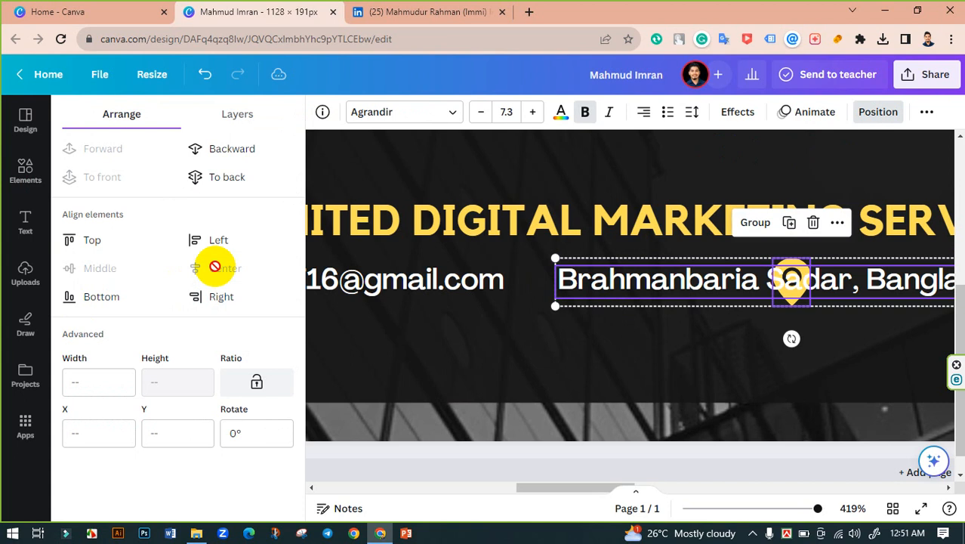
pyautogui.hotkey('ctrl', 'z')
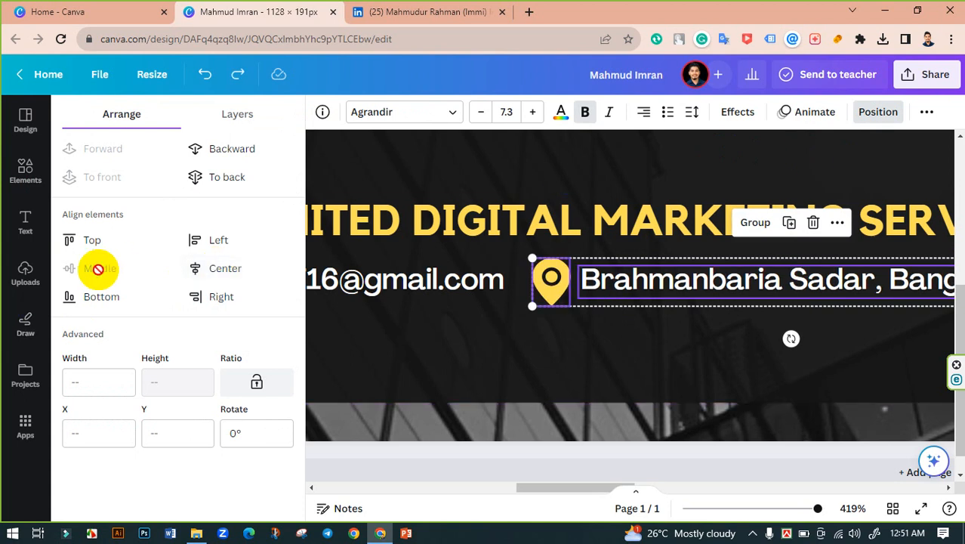
pyautogui.click(576, 451)
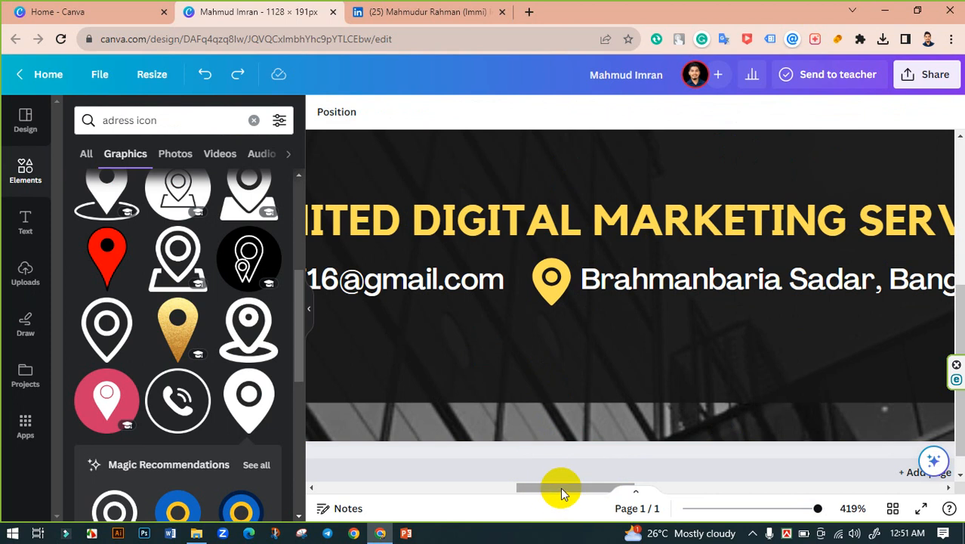
pyautogui.moveTo(560, 488); pyautogui.dragTo(504, 491)
pyautogui.click(130, 121)
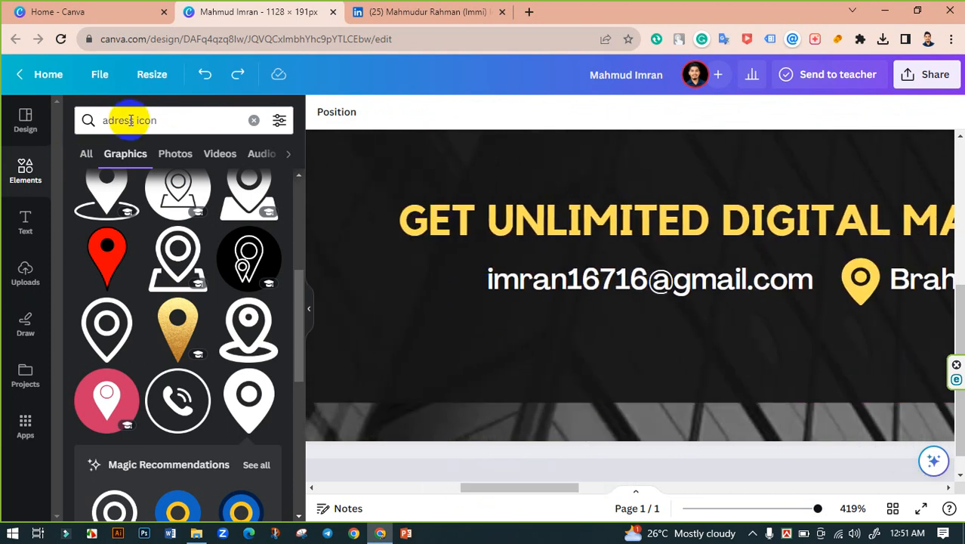
# Step: Search Elements for 'email icon' and browse the envelope graphics in the results
pyautogui.moveTo(130, 121); pyautogui.dragTo(60, 128)
pyautogui.write('email')
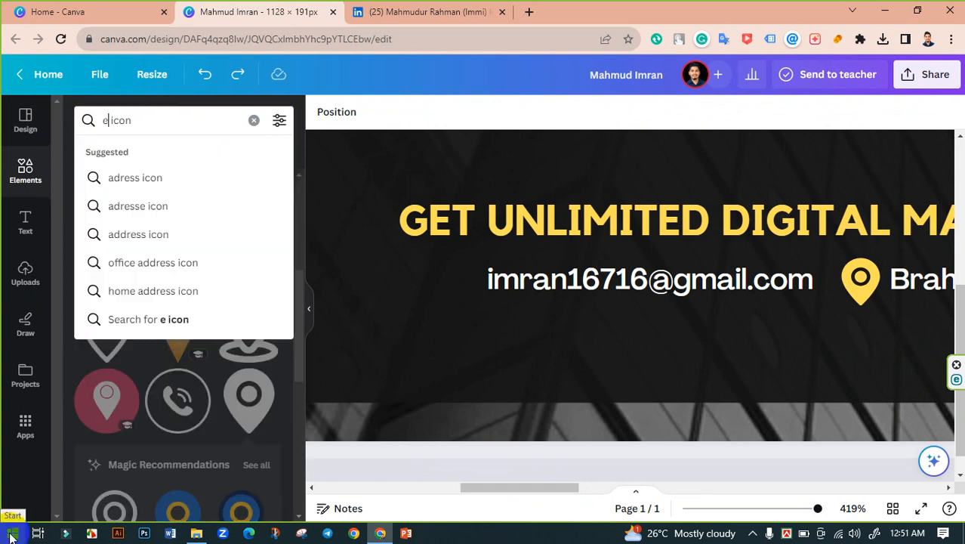
pyautogui.press('Return')
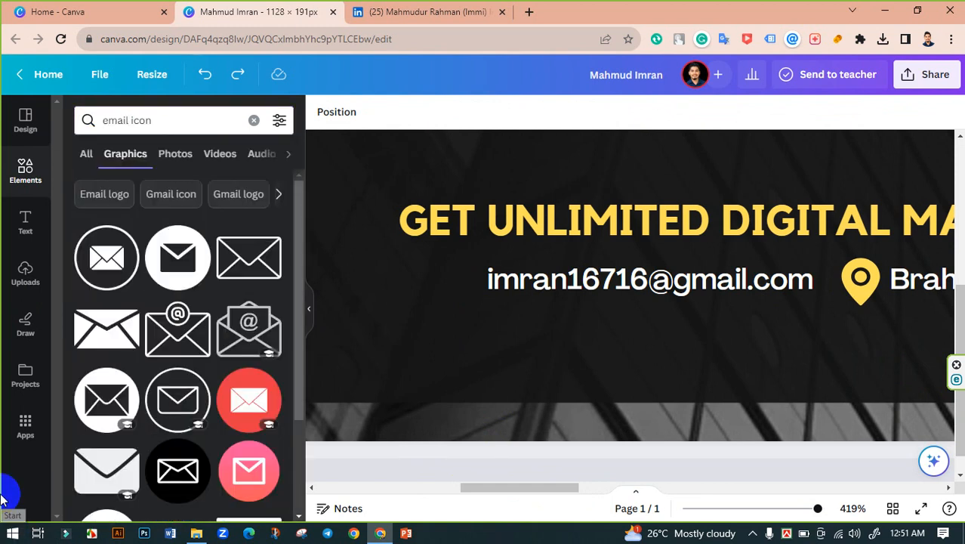
pyautogui.click(281, 196)
pyautogui.scroll(-3, 181, 283)
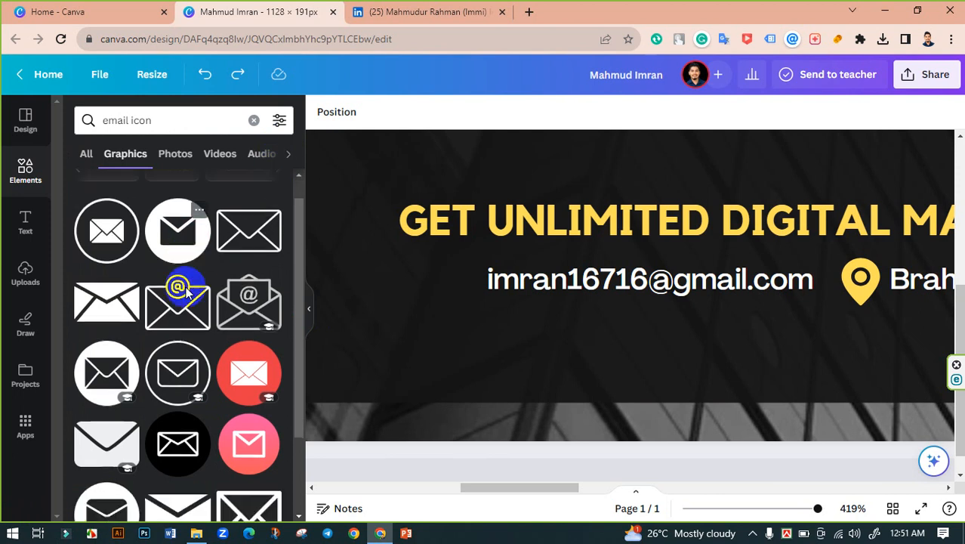
pyautogui.scroll(-2, 98, 275)
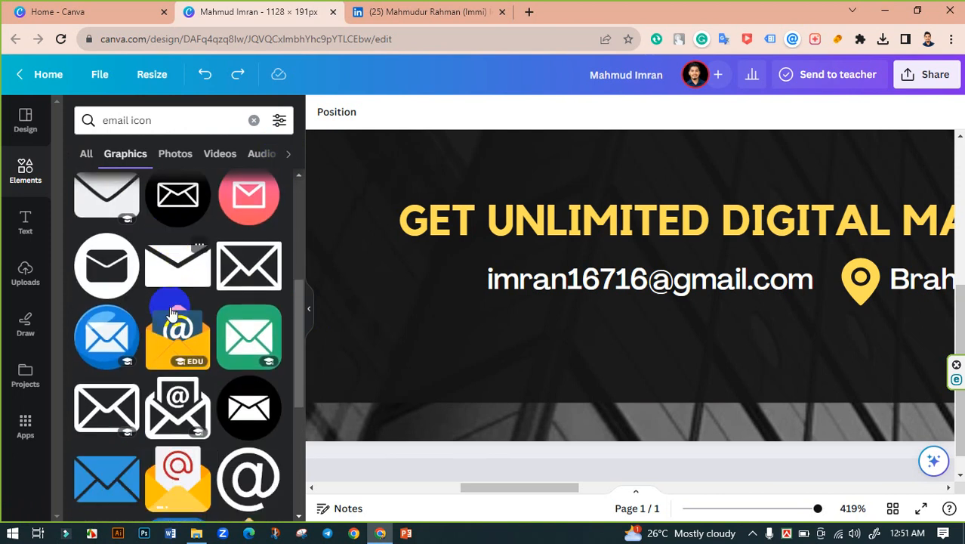
pyautogui.scroll(3, 95, 277)
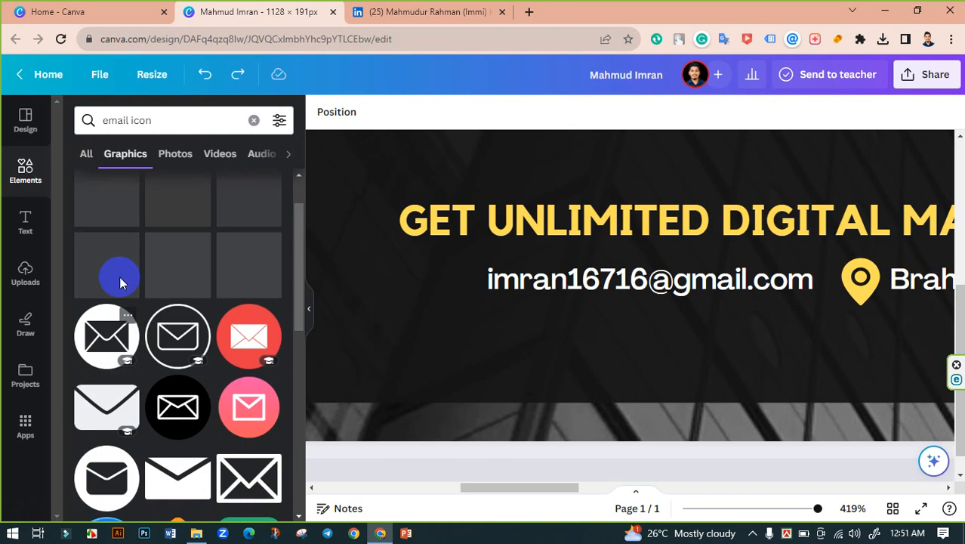
pyautogui.scroll(-2, 159, 313)
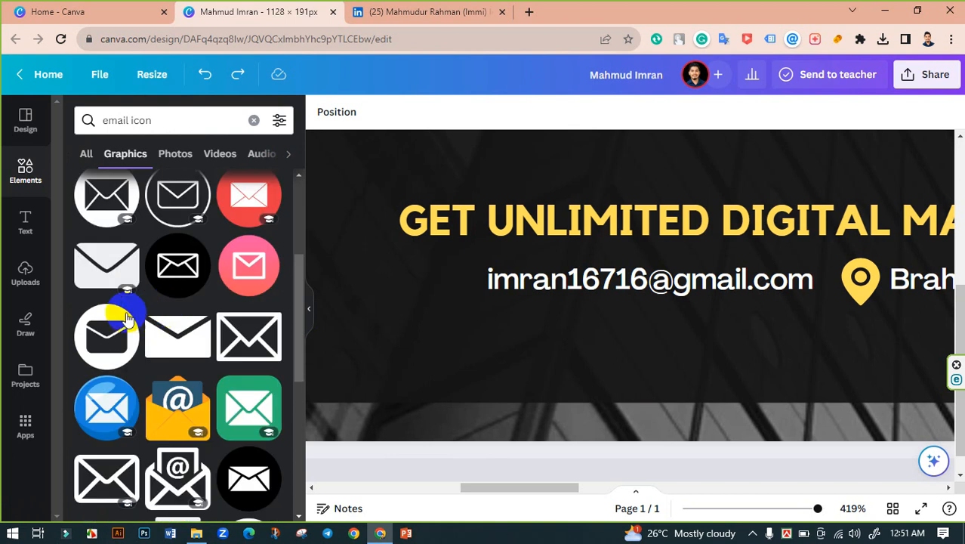
pyautogui.scroll(2, 140, 317)
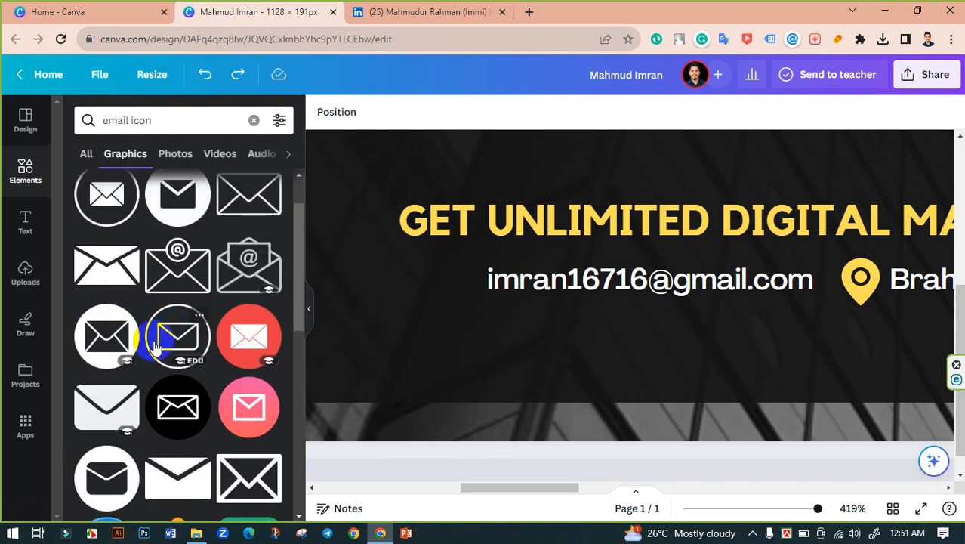
pyautogui.click(128, 385)
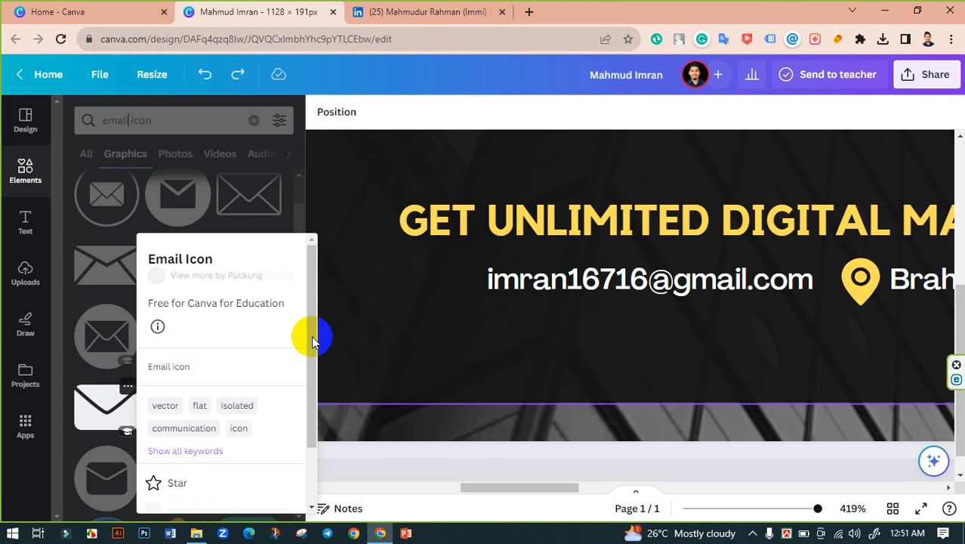
pyautogui.click(97, 418)
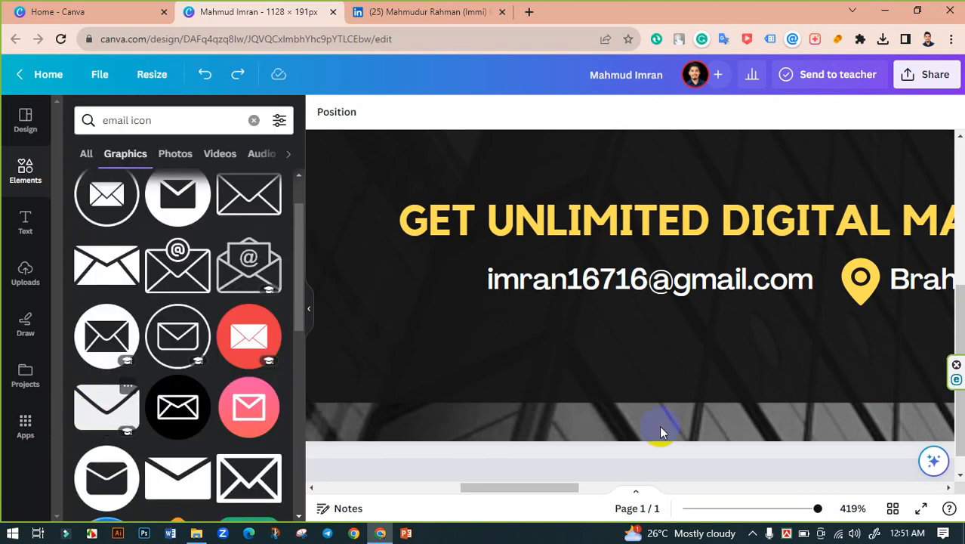
pyautogui.moveTo(816, 510); pyautogui.dragTo(772, 507)
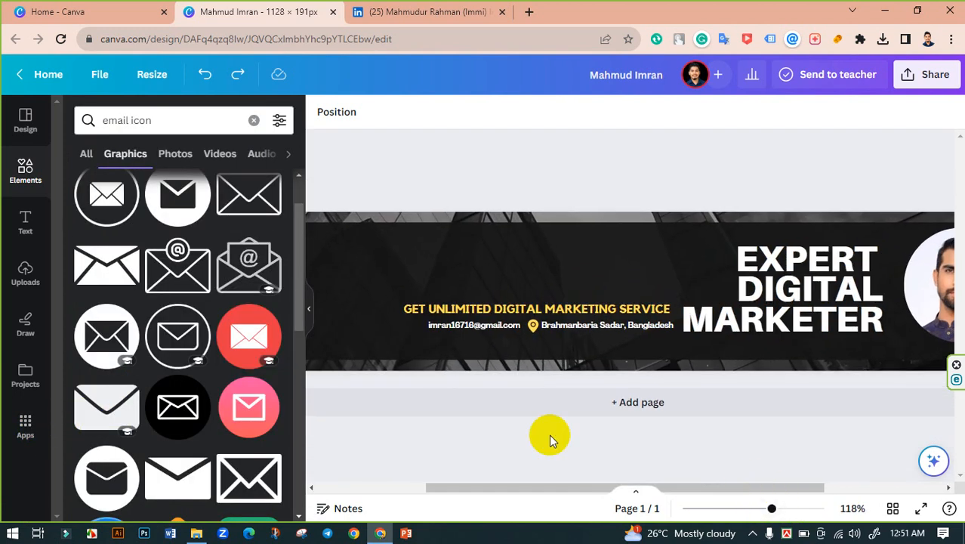
# Step: Add an envelope graphic and shrink it to small icon size near the contact line
pyautogui.click(97, 406)
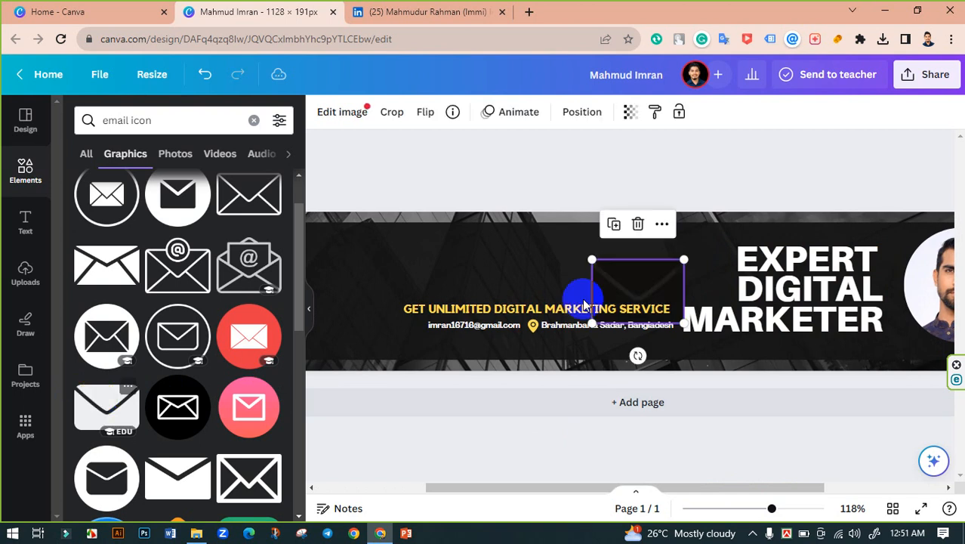
pyautogui.moveTo(639, 280); pyautogui.dragTo(446, 302)
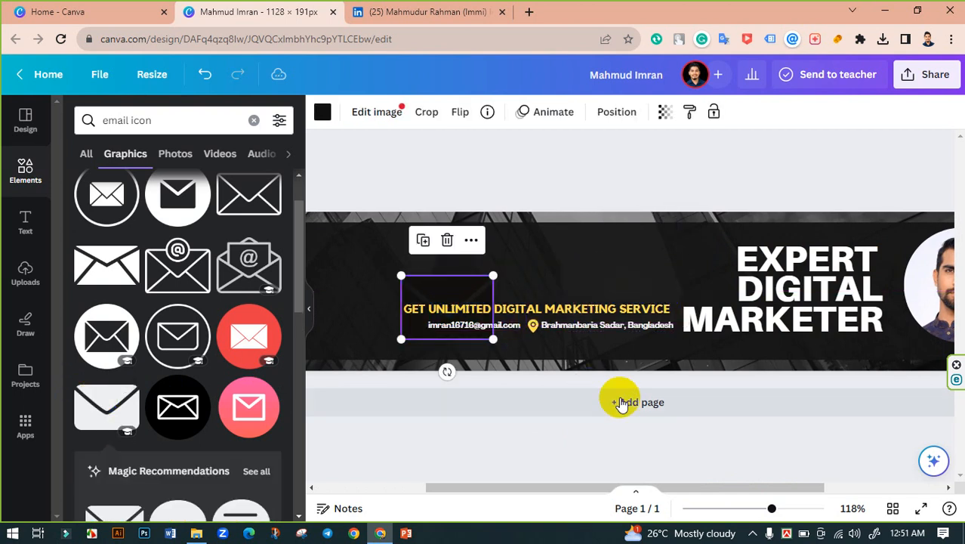
pyautogui.moveTo(770, 509); pyautogui.dragTo(781, 508)
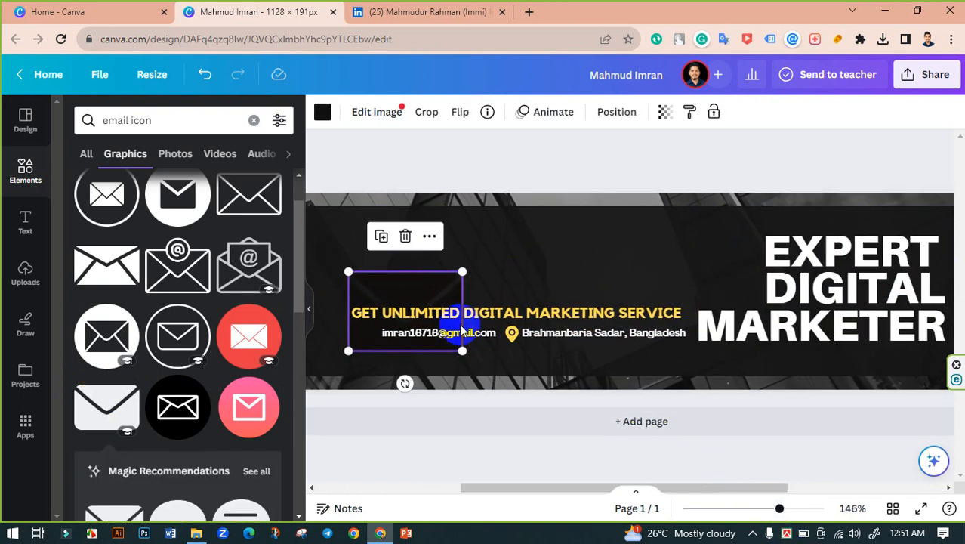
pyautogui.moveTo(463, 272); pyautogui.dragTo(372, 334)
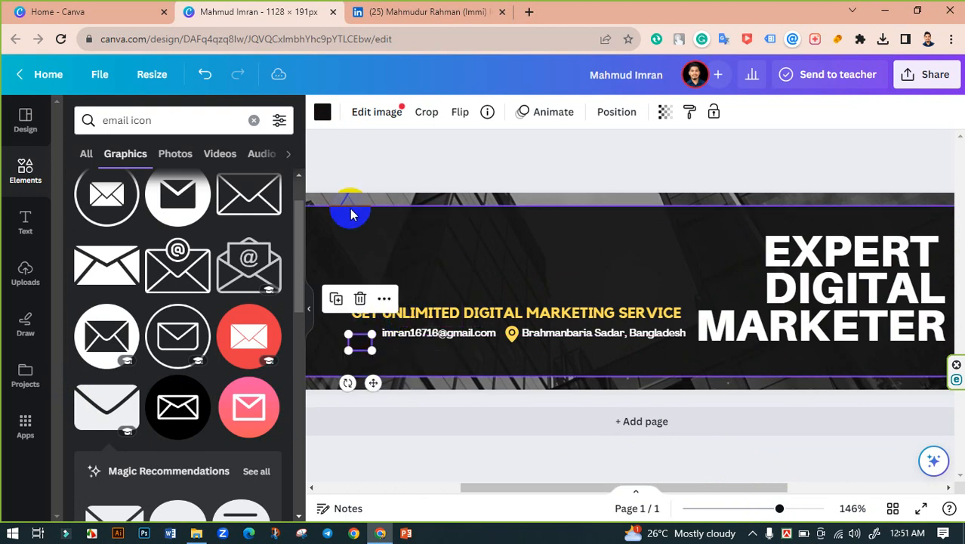
# Step: Turn the envelope yellow and place it in line just before the email address
pyautogui.click(322, 112)
pyautogui.click(234, 201)
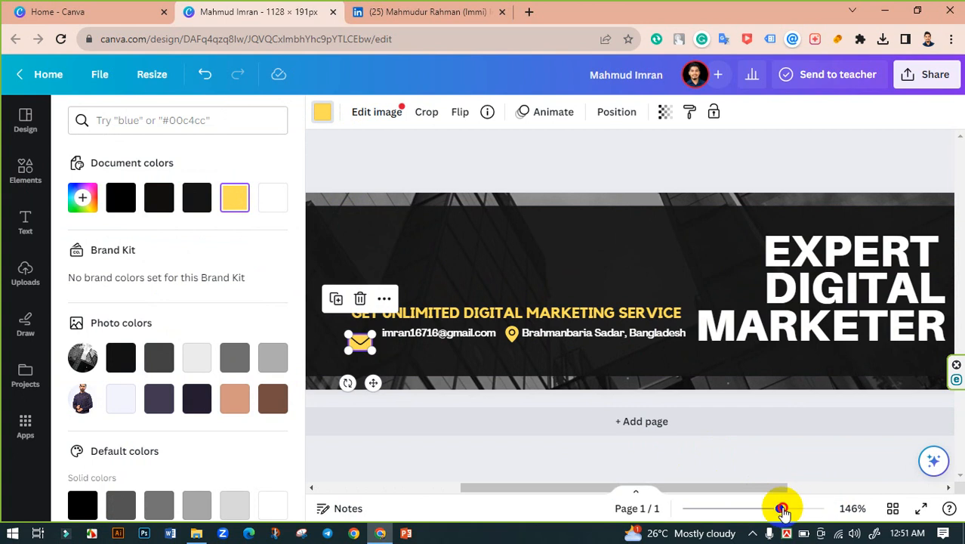
pyautogui.moveTo(782, 508); pyautogui.dragTo(795, 508)
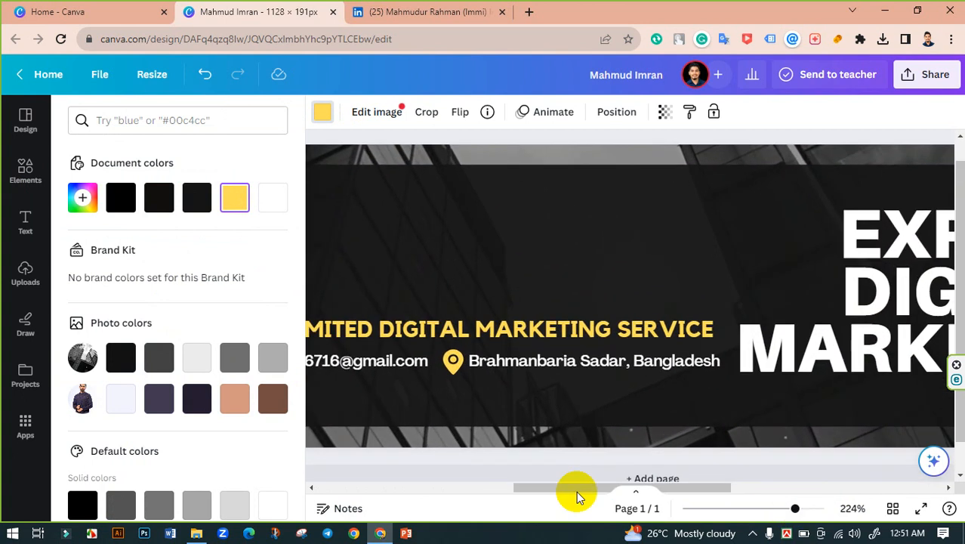
pyautogui.moveTo(572, 493); pyautogui.dragTo(488, 489)
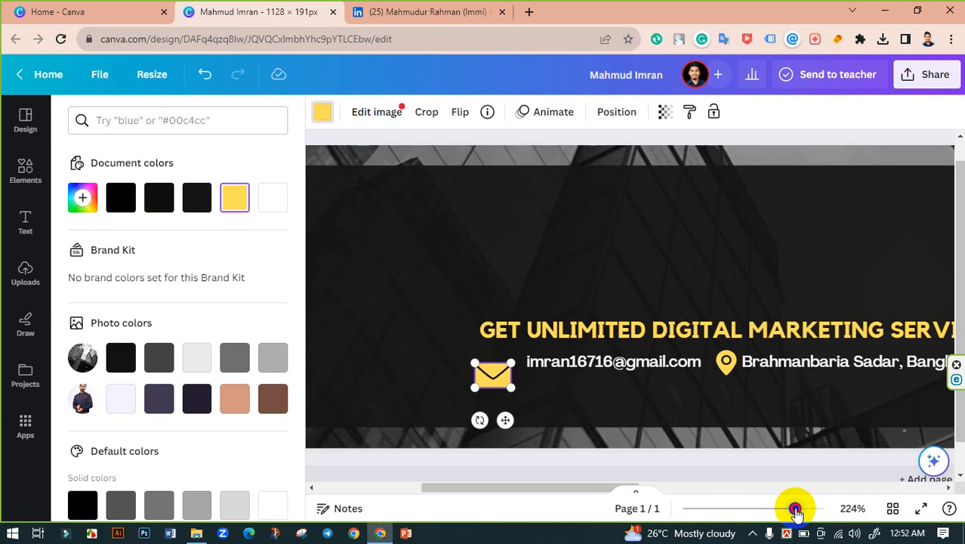
pyautogui.moveTo(796, 509); pyautogui.dragTo(806, 510)
pyautogui.moveTo(443, 407); pyautogui.dragTo(463, 398)
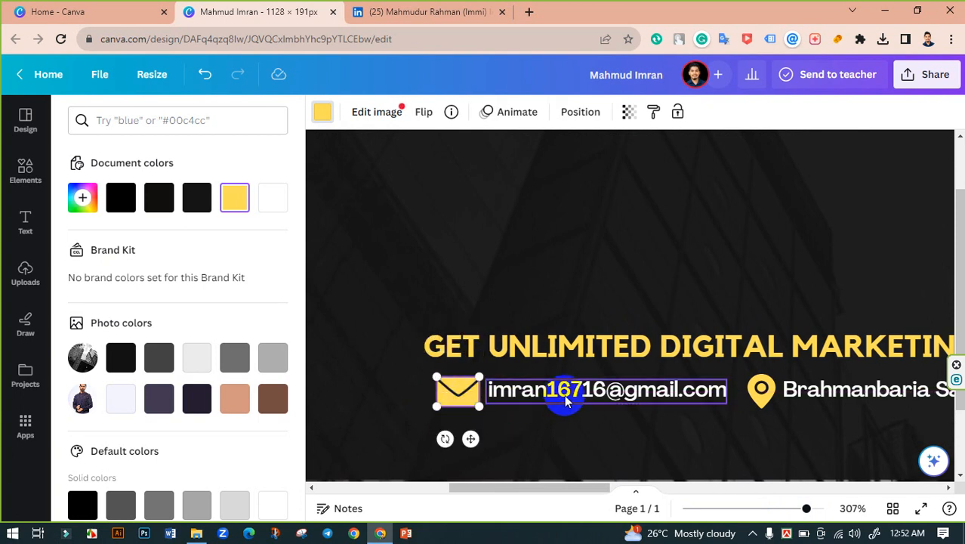
# Step: Shrink the envelope slightly and vertically center it with the email text
pyautogui.keyDown('shift'); pyautogui.click(564, 402); pyautogui.keyUp('shift')
pyautogui.click(870, 112)
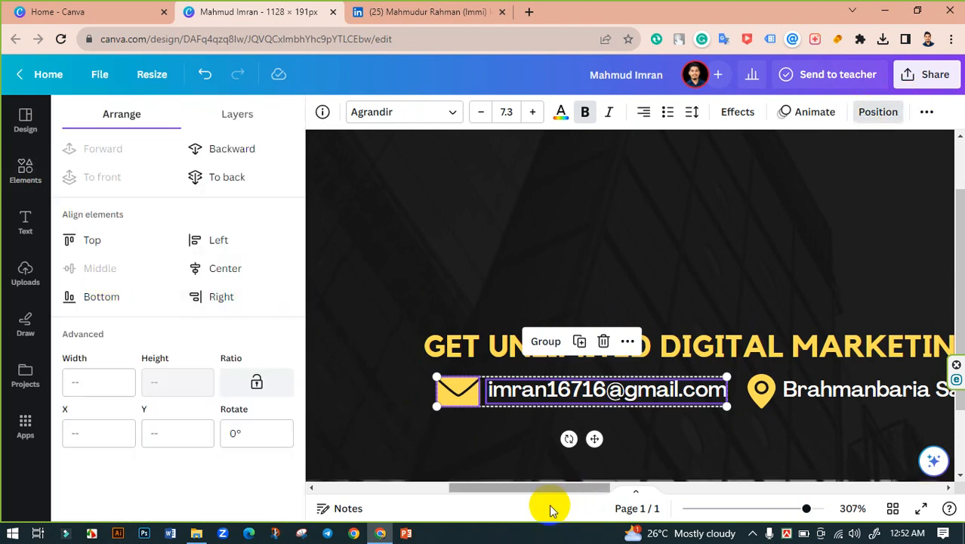
pyautogui.click(547, 286)
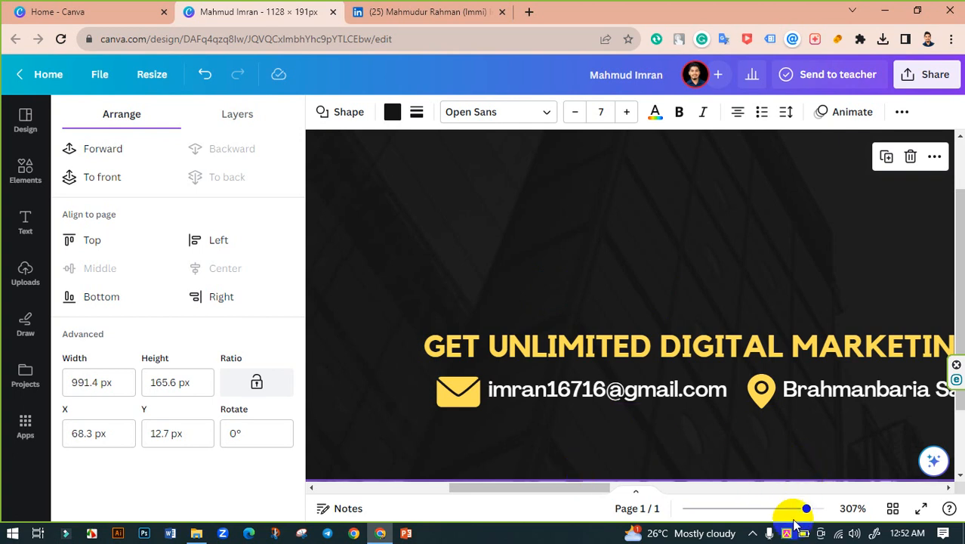
pyautogui.click(452, 391)
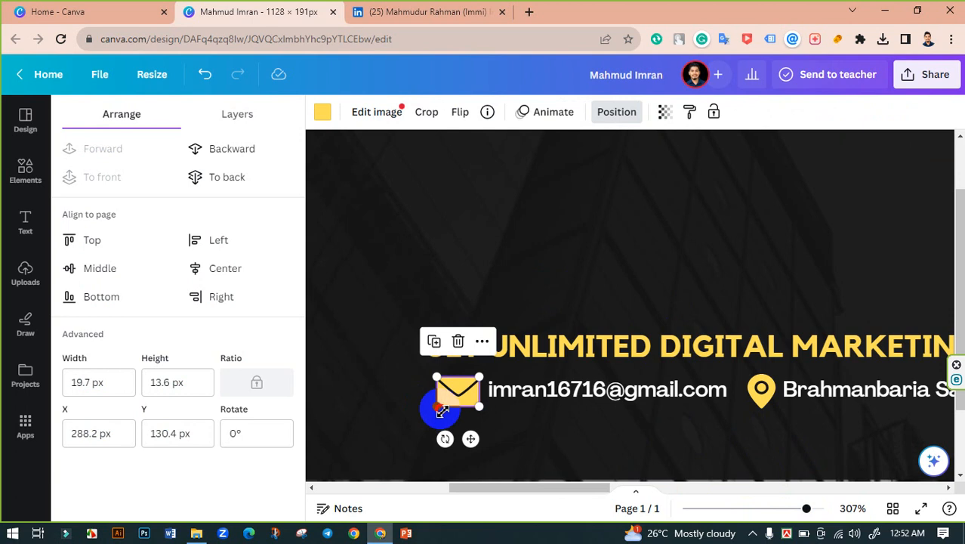
pyautogui.moveTo(442, 410); pyautogui.dragTo(443, 405)
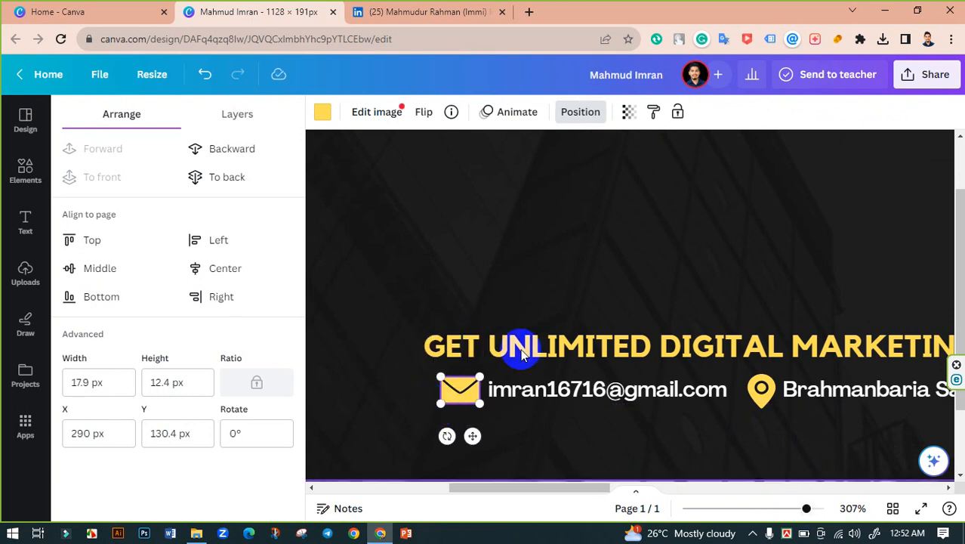
pyautogui.keyDown('shift'); pyautogui.click(562, 389); pyautogui.keyUp('shift')
pyautogui.click(91, 265)
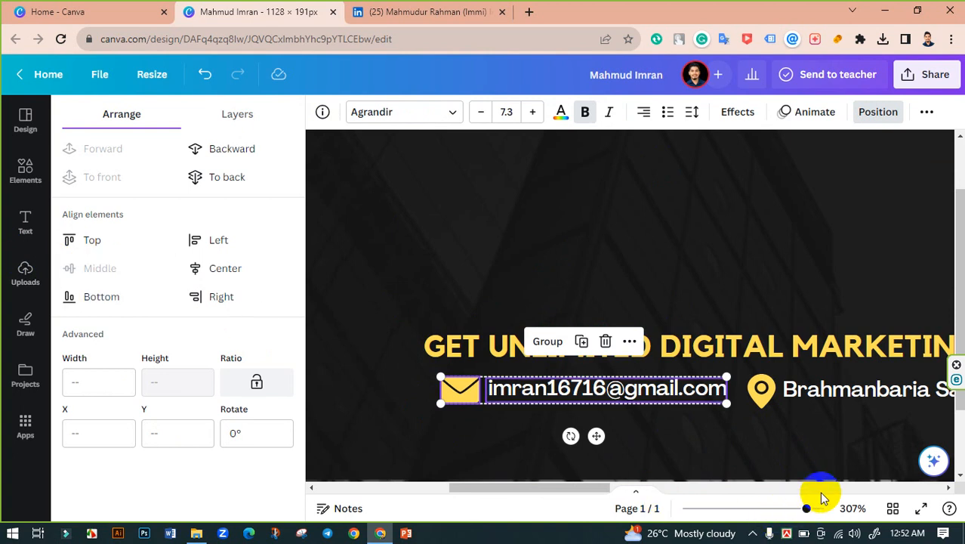
# Step: Align the envelope, email, pin and location text on one middle line
pyautogui.keyDown('shift'); pyautogui.click(842, 391); pyautogui.keyUp('shift')
pyautogui.keyDown('shift'); pyautogui.click(771, 404); pyautogui.keyUp('shift')
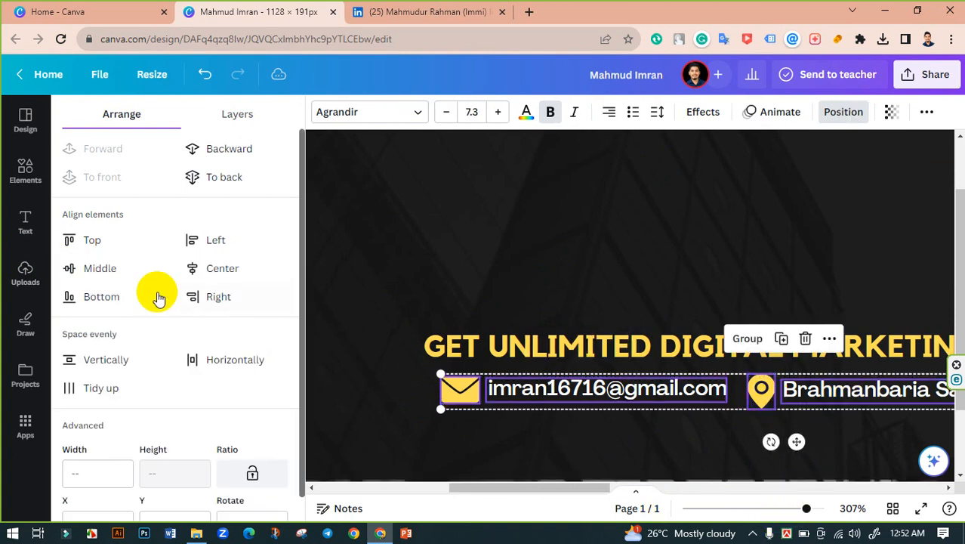
pyautogui.click(99, 267)
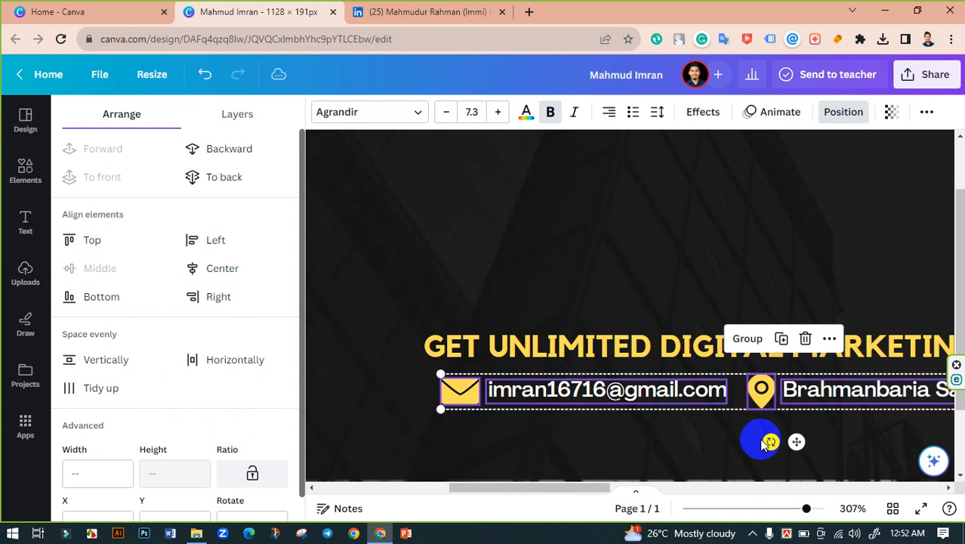
pyautogui.click(723, 231)
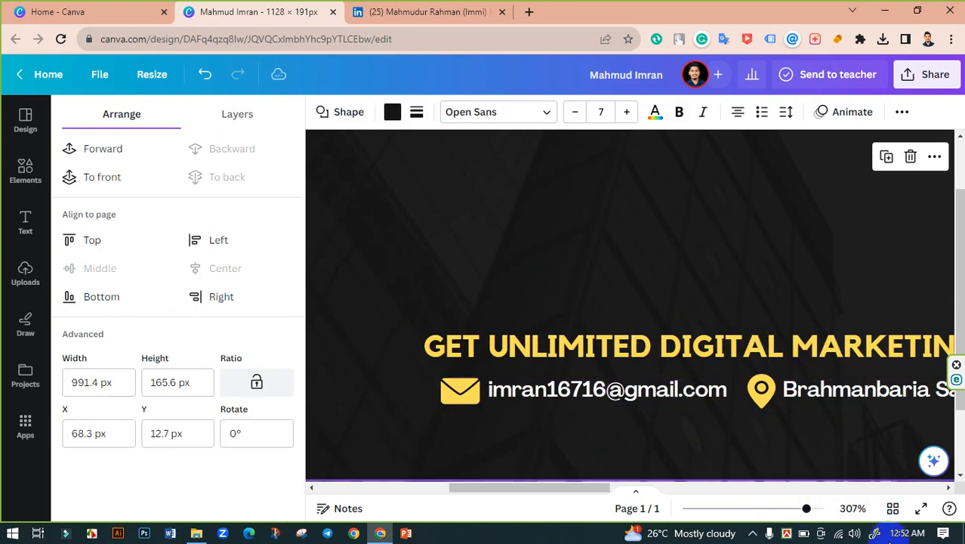
pyautogui.moveTo(808, 512); pyautogui.dragTo(783, 507)
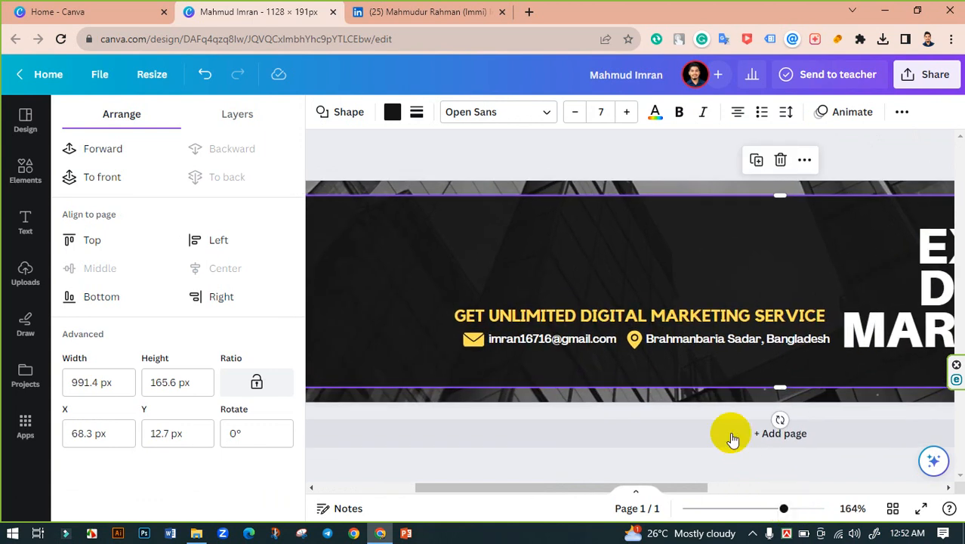
# Step: Nudge the tagline and contact row together slightly lower and to the right
pyautogui.click(685, 344)
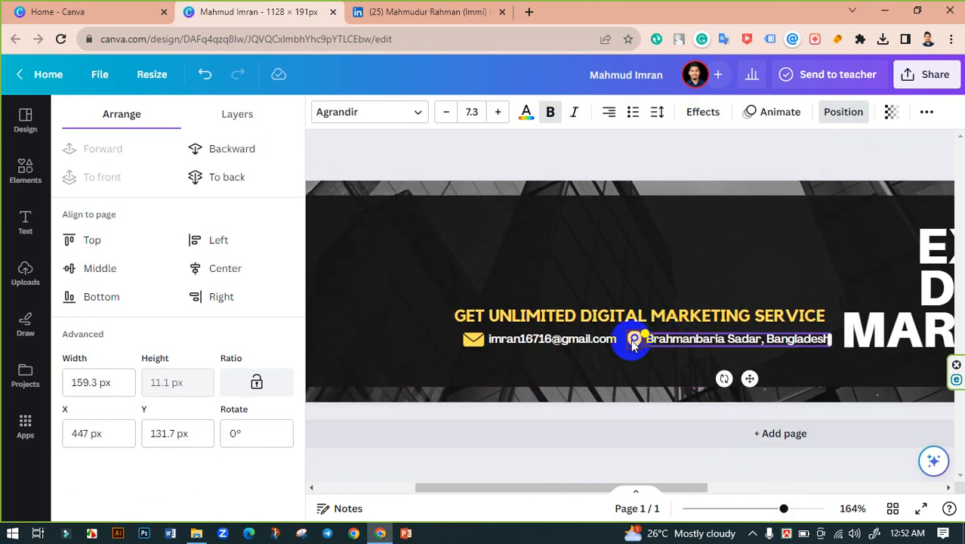
pyautogui.keyDown('shift'); pyautogui.click(633, 344); pyautogui.keyUp('shift')
pyautogui.keyDown('shift'); pyautogui.click(529, 341); pyautogui.keyUp('shift')
pyautogui.keyDown('shift'); pyautogui.click(471, 341); pyautogui.keyUp('shift')
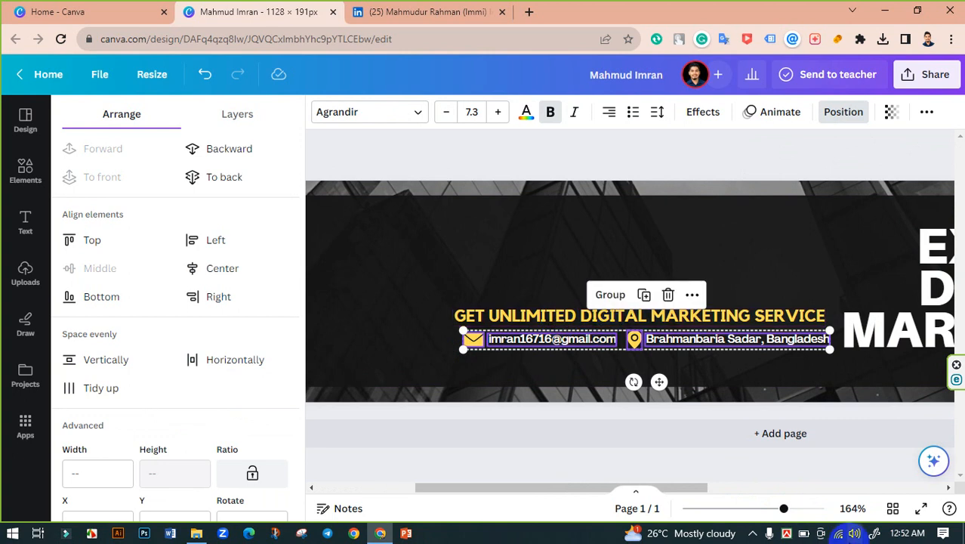
pyautogui.press('Up')
pyautogui.press('Up')
pyautogui.press('Up')
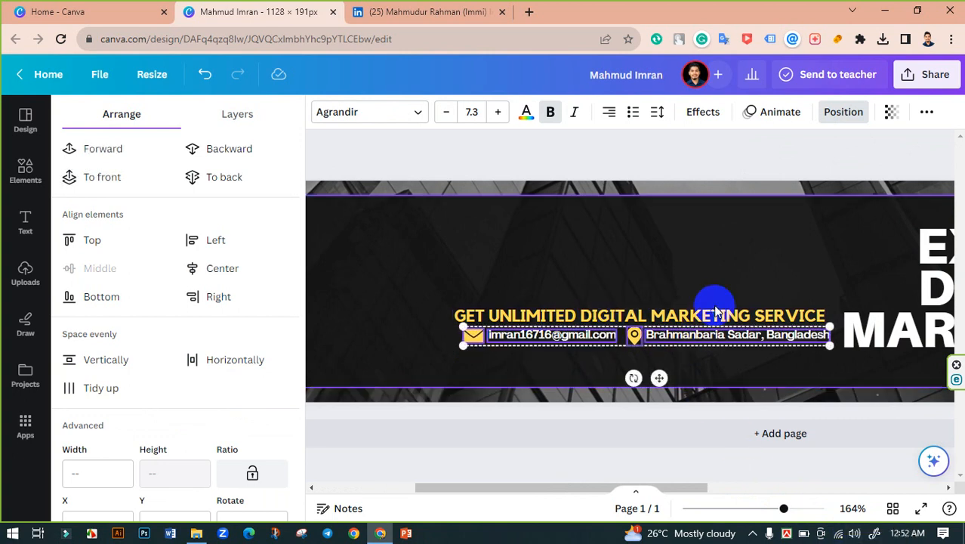
pyautogui.keyDown('shift'); pyautogui.click(716, 313); pyautogui.keyUp('shift')
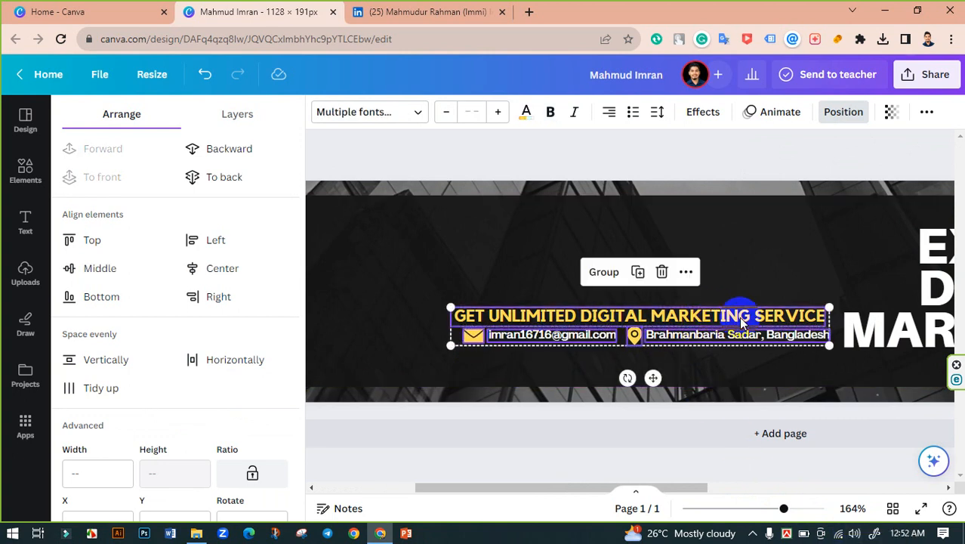
pyautogui.press('Down')
pyautogui.press('Down')
pyautogui.press('Down')
pyautogui.press('Down')
pyautogui.press('Down')
pyautogui.press('Down')
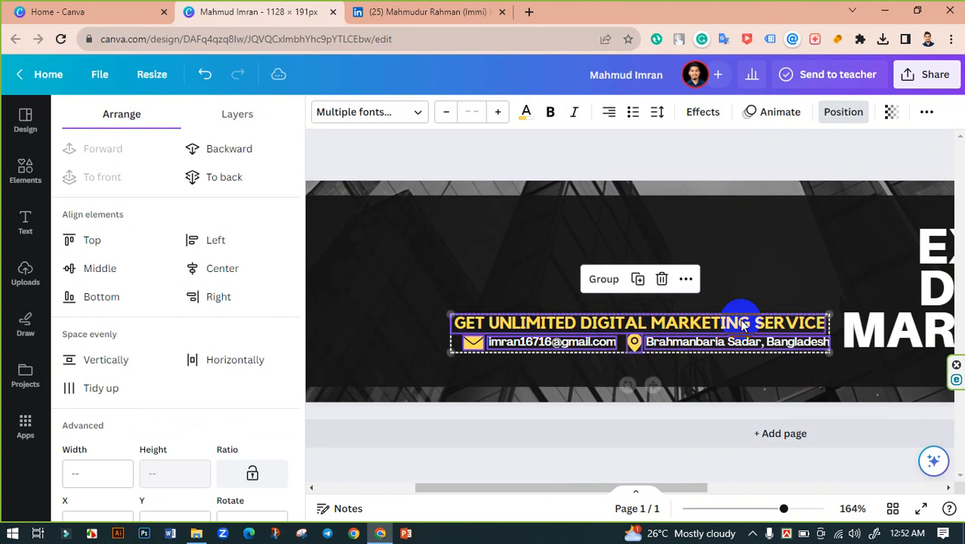
pyautogui.press('Right')
pyautogui.press('Right')
pyautogui.press('Right')
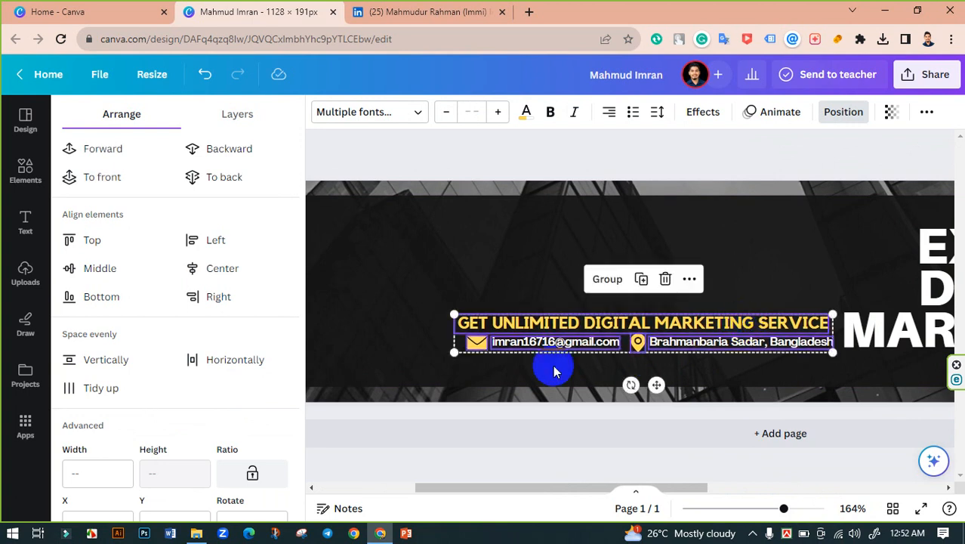
pyautogui.click(504, 463)
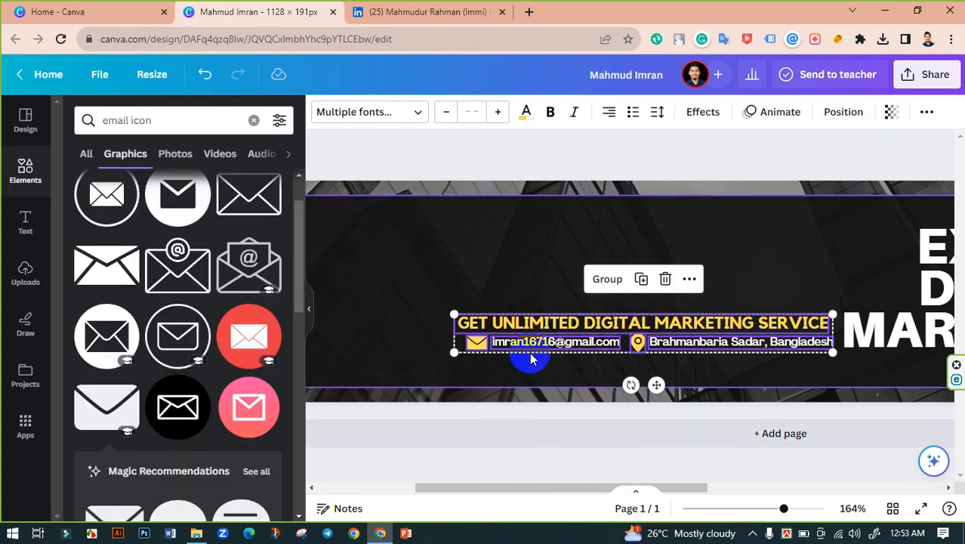
pyautogui.click(483, 144)
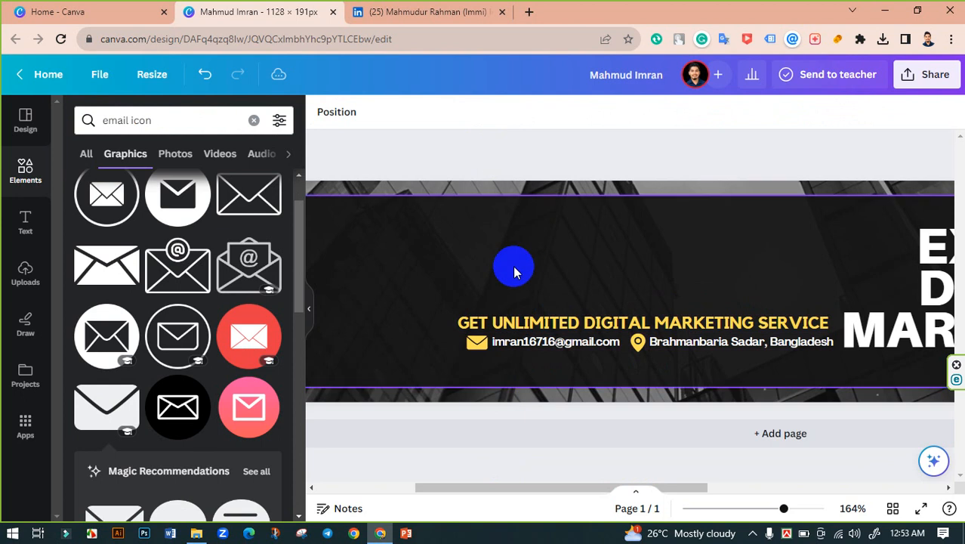
pyautogui.click(493, 321)
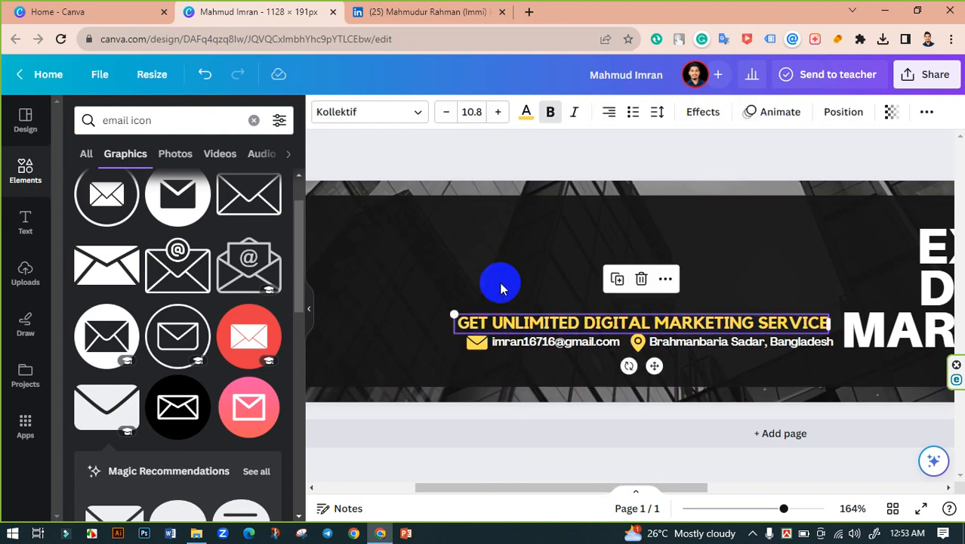
# Step: Set the yellow tagline's font size to 10.4
pyautogui.click(446, 112)
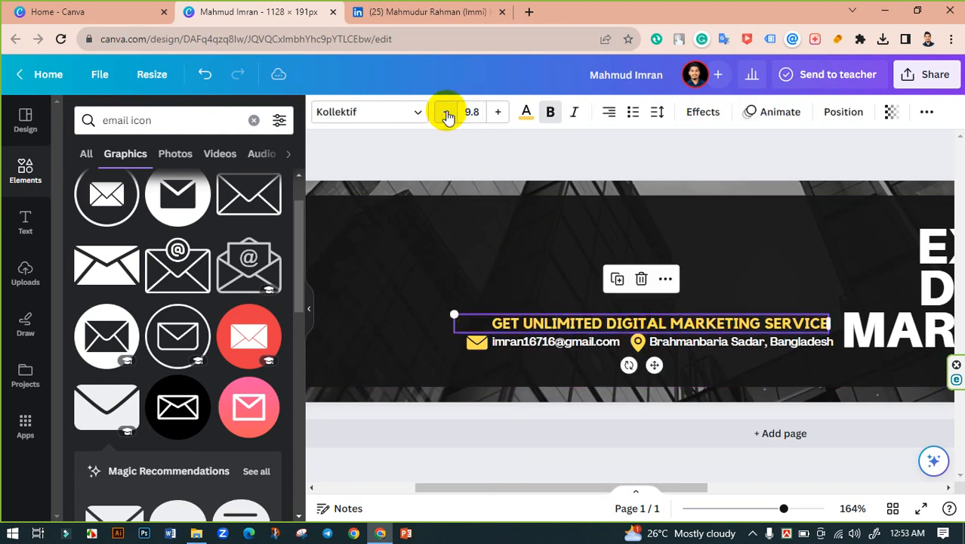
pyautogui.click(499, 113)
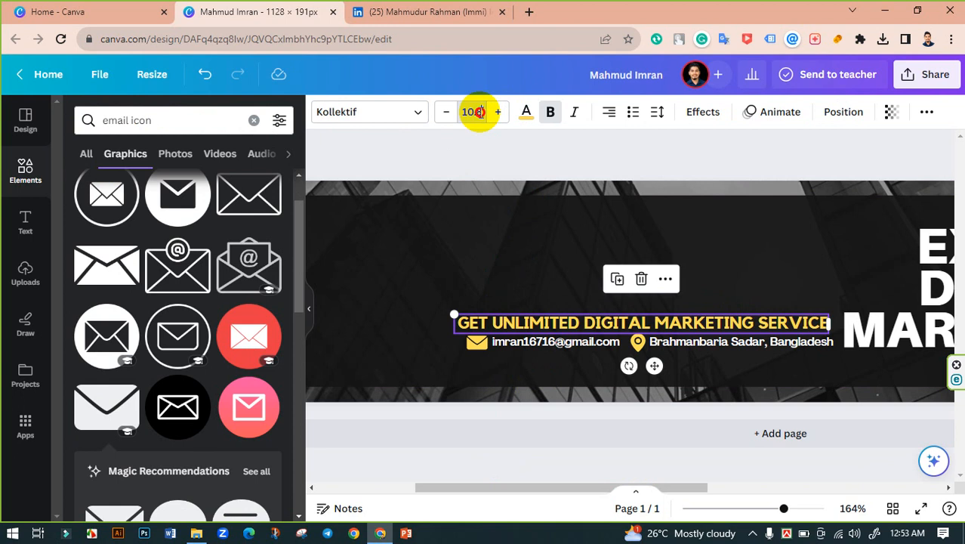
pyautogui.click(476, 112)
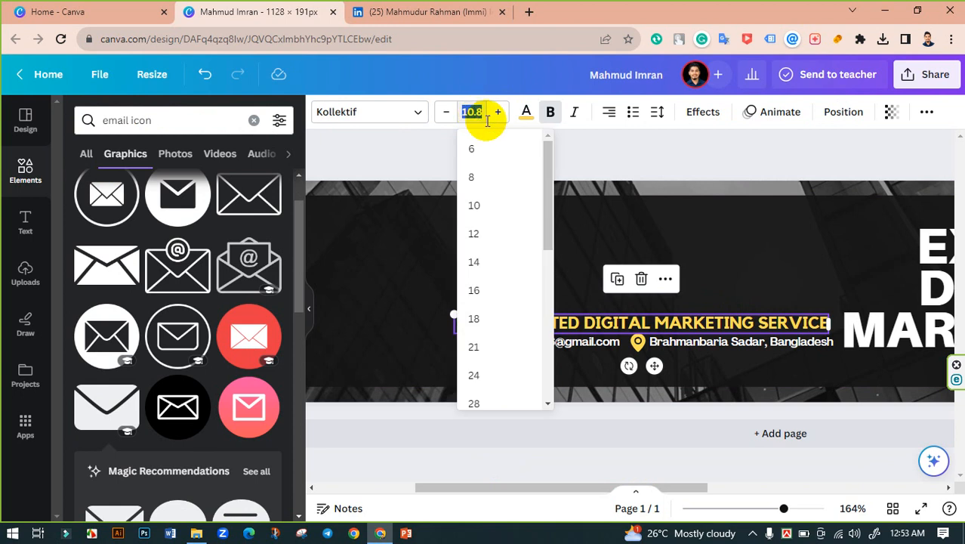
pyautogui.write('4')
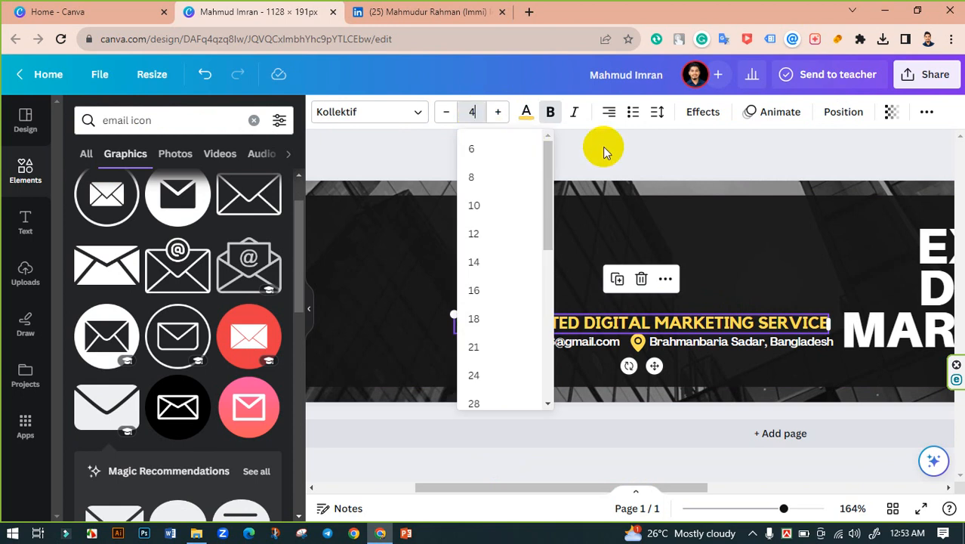
pyautogui.press('Return')
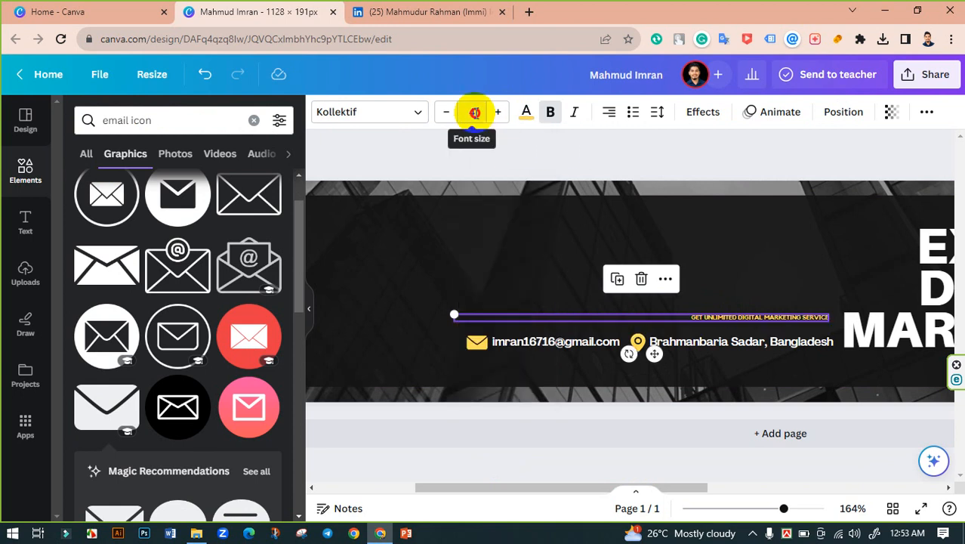
pyautogui.click(461, 113)
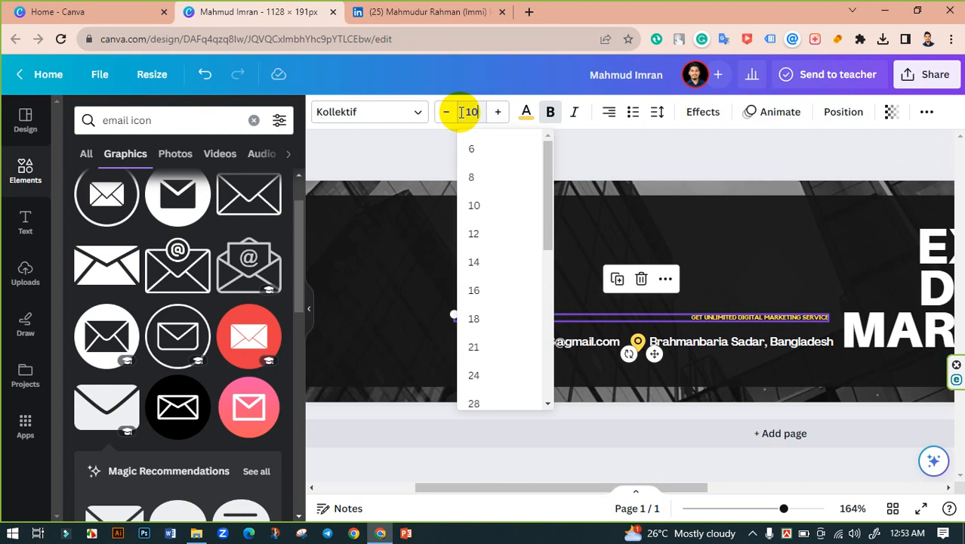
pyautogui.write('10.4')
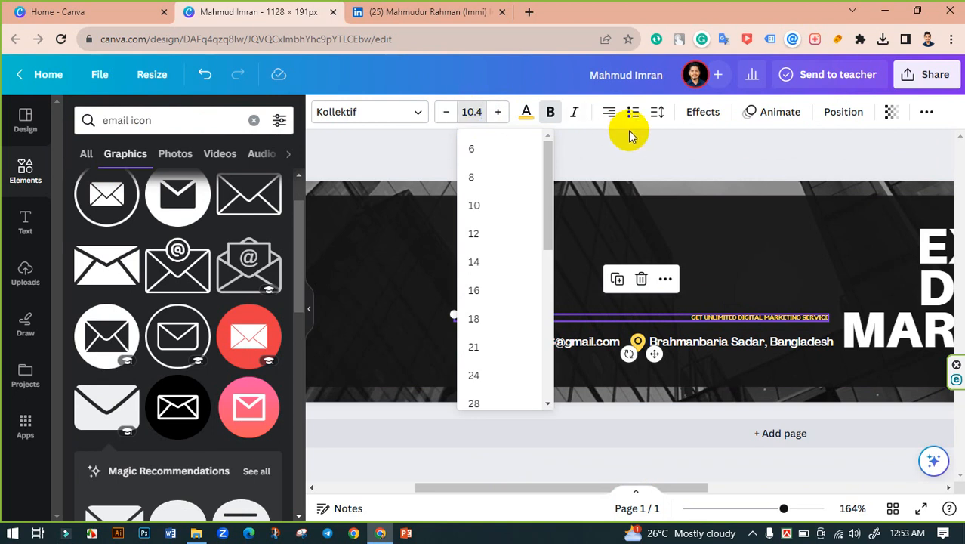
pyautogui.press('Return')
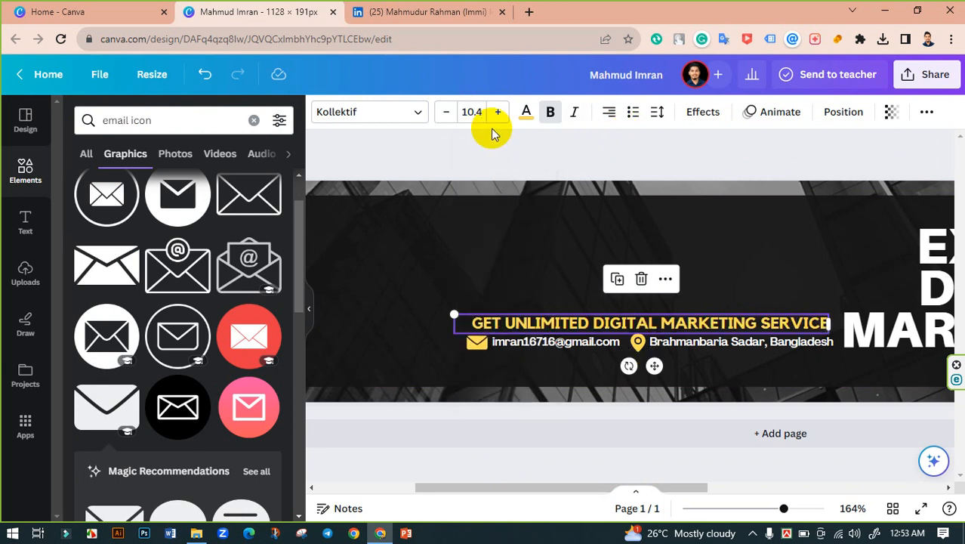
pyautogui.click(481, 112)
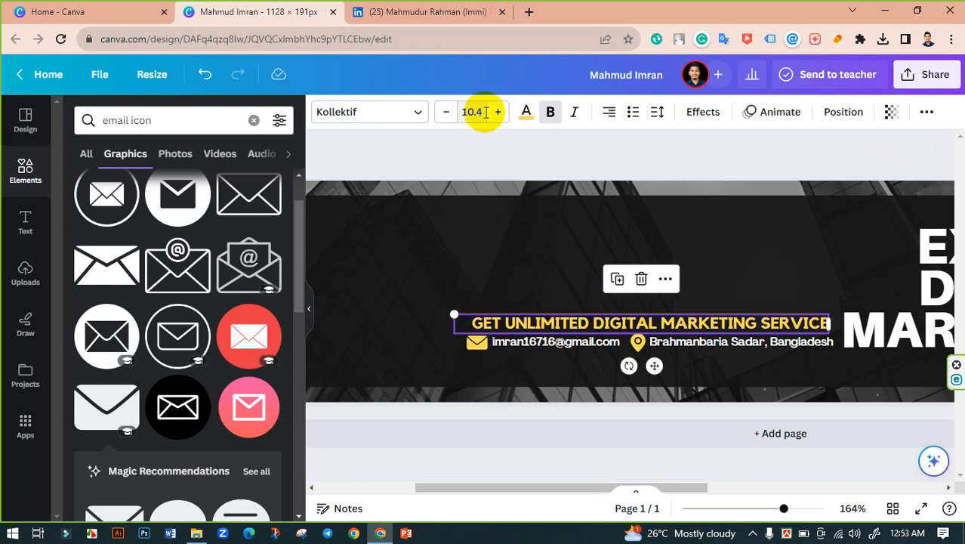
pyautogui.click(482, 112)
pyautogui.click(485, 112)
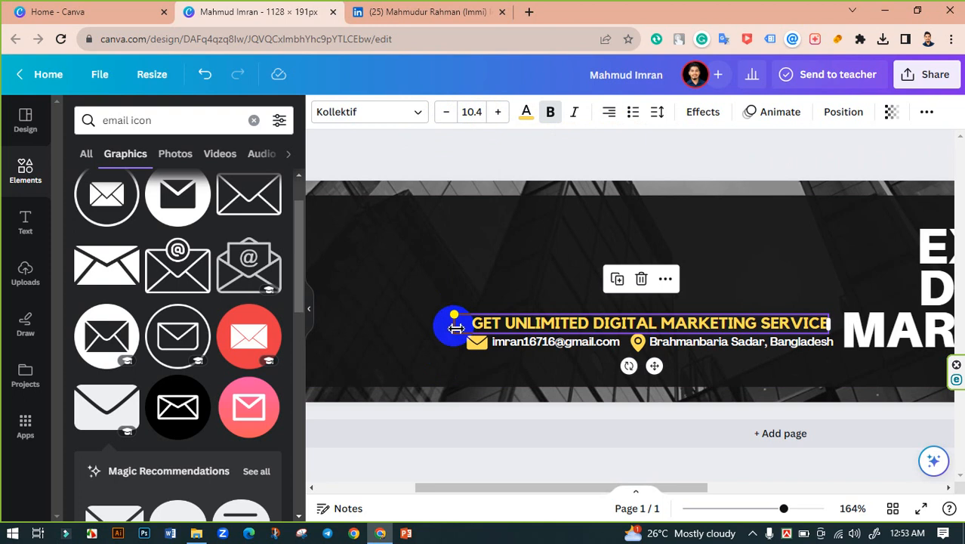
# Step: Drag the tagline box's side and corner handles so it spans the email and location line
pyautogui.moveTo(466, 327)
pyautogui.mouseDown()
pyautogui.moveTo(474, 327)
pyautogui.moveTo(464, 324)
pyautogui.moveTo(470, 317)
pyautogui.mouseUp()
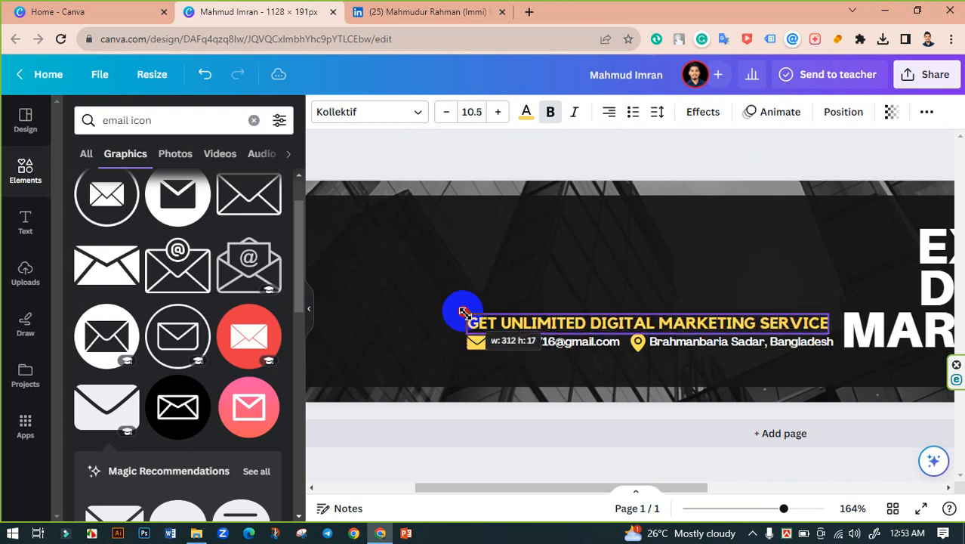
pyautogui.press('Escape')
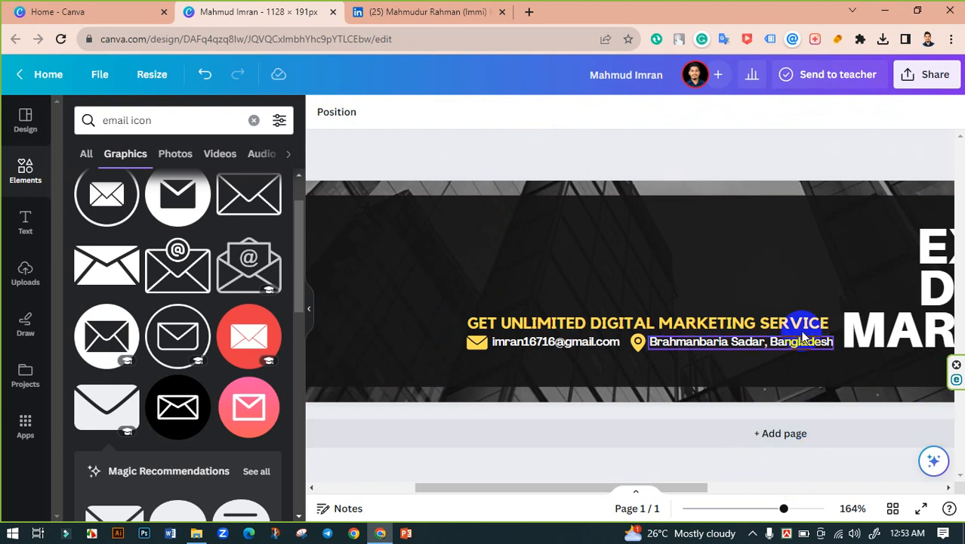
pyautogui.click(806, 322)
pyautogui.moveTo(831, 315); pyautogui.dragTo(835, 317)
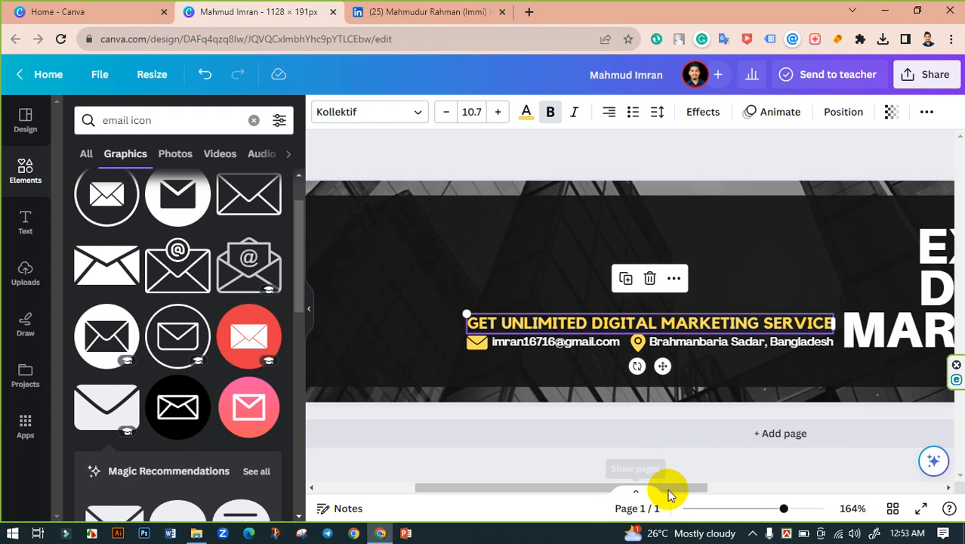
pyautogui.click(645, 410)
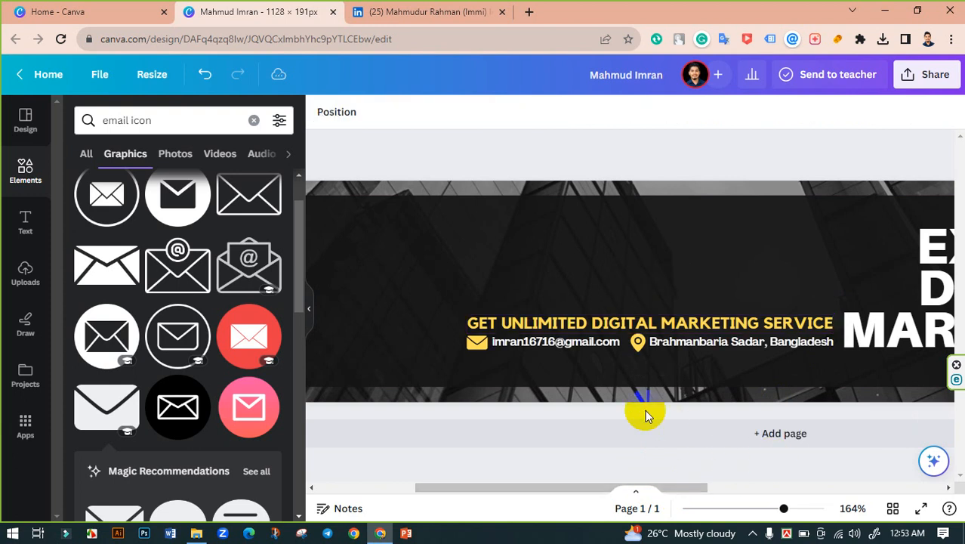
pyautogui.moveTo(785, 512); pyautogui.dragTo(756, 509)
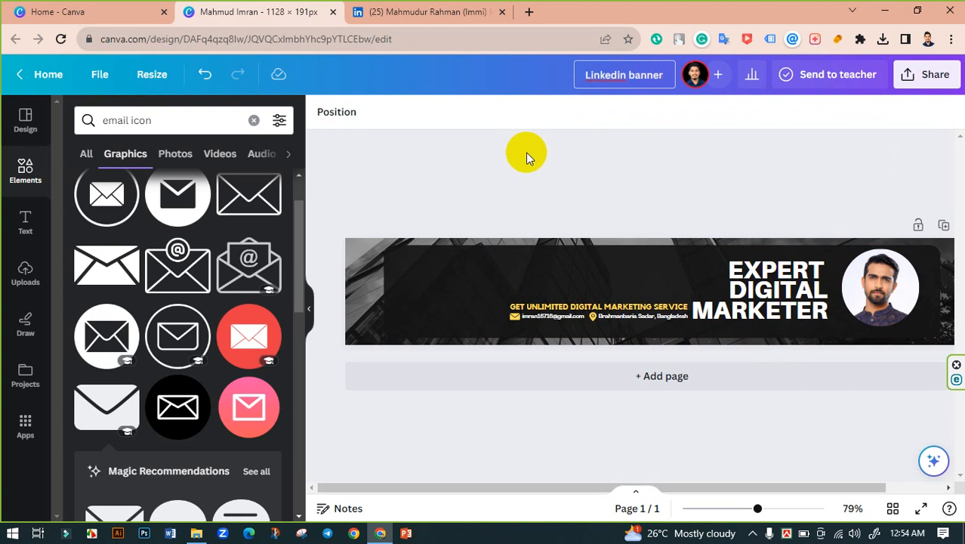
# Step: Download the banner as a PNG at the maximum 3.125x size (3,525 × 597 px)
pyautogui.click(929, 74)
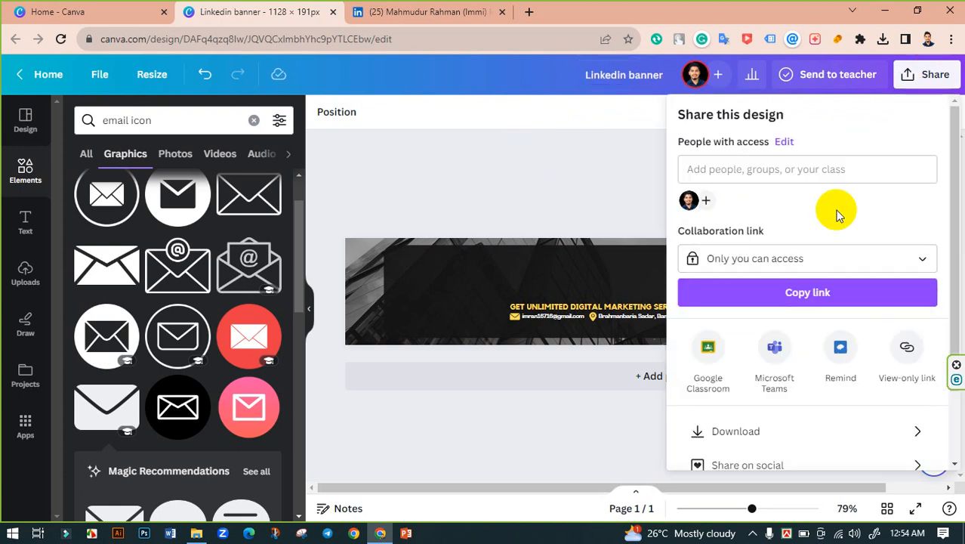
pyautogui.scroll(-2, 776, 370)
pyautogui.click(778, 363)
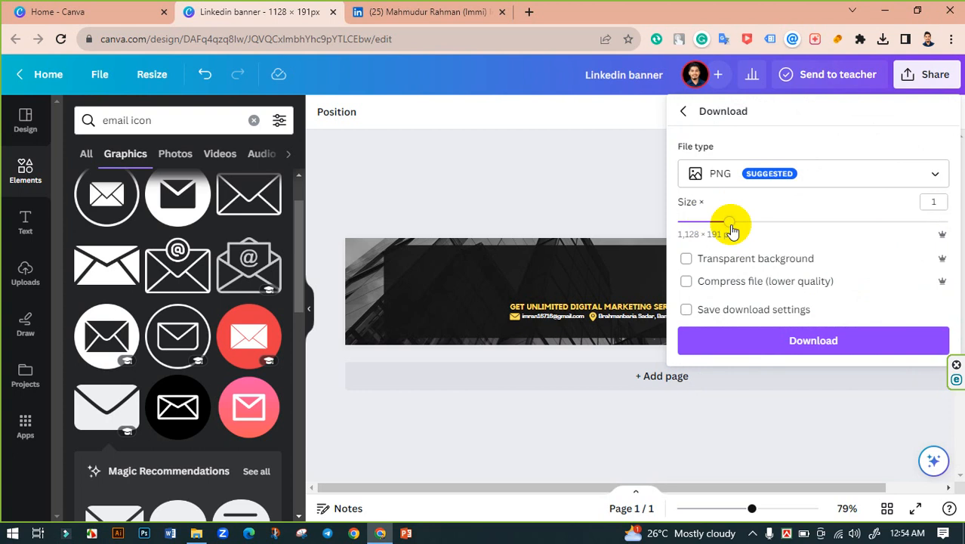
pyautogui.moveTo(731, 229); pyautogui.dragTo(945, 225)
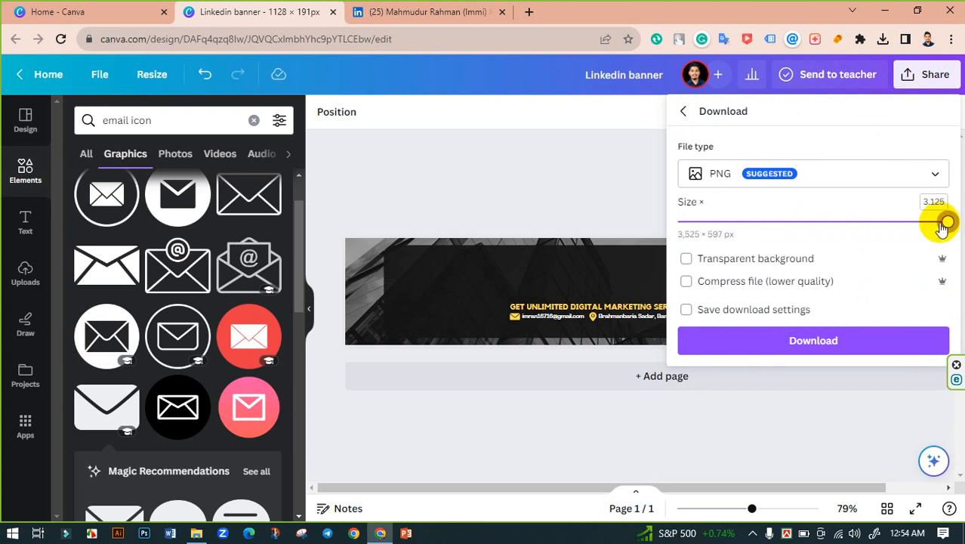
pyautogui.click(827, 340)
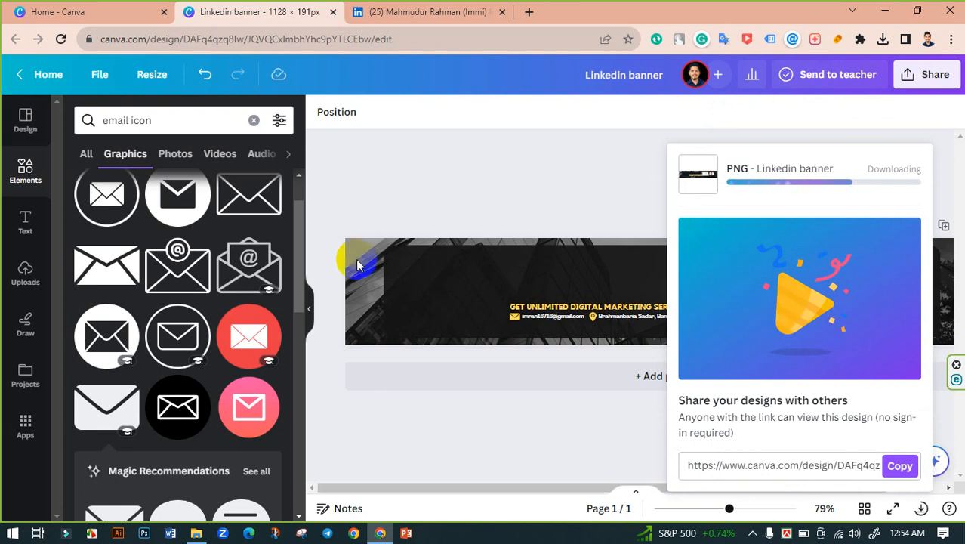
pyautogui.click(927, 74)
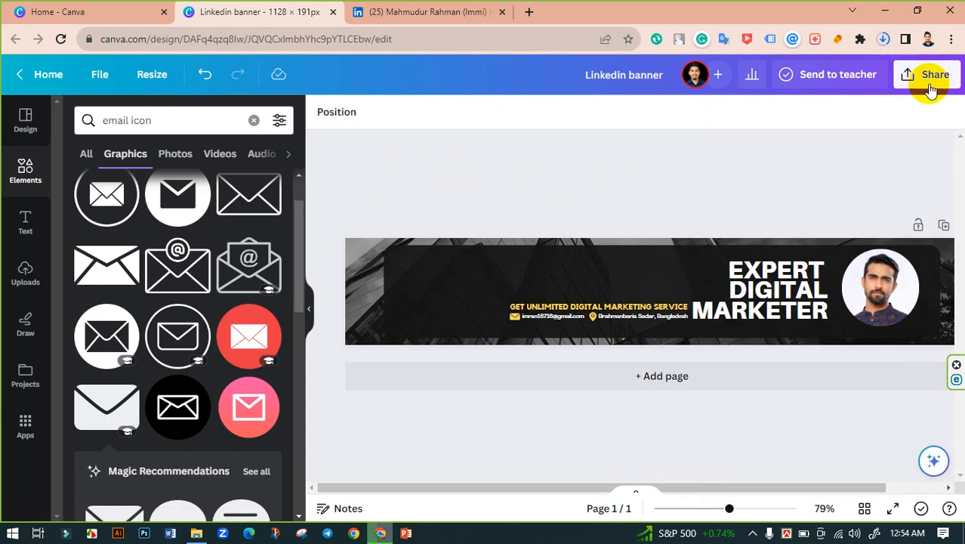
# Step: Download the banner as a JPG with quality 100 at maximum size, 3,525 × 597 px
pyautogui.click(926, 74)
pyautogui.scroll(-2, 758, 393)
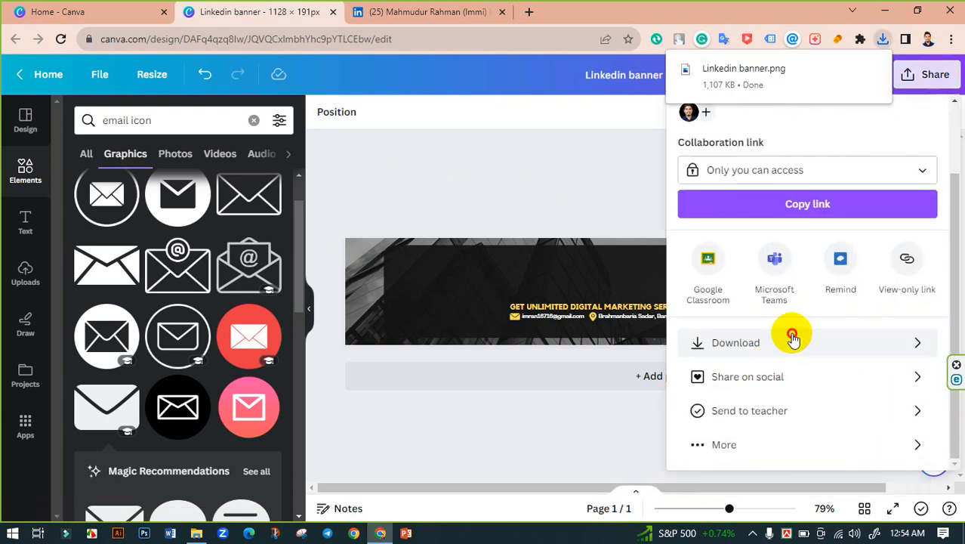
pyautogui.click(791, 339)
pyautogui.click(830, 179)
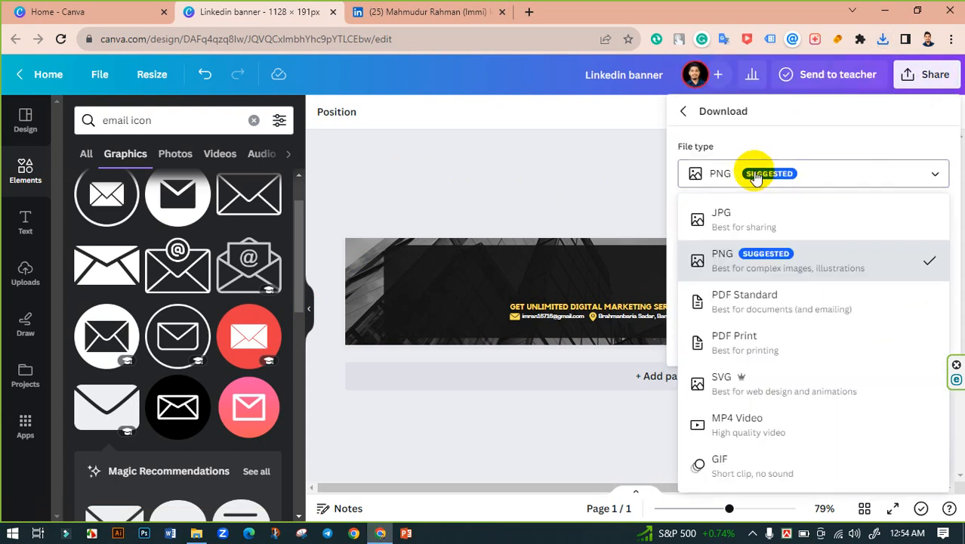
pyautogui.click(731, 210)
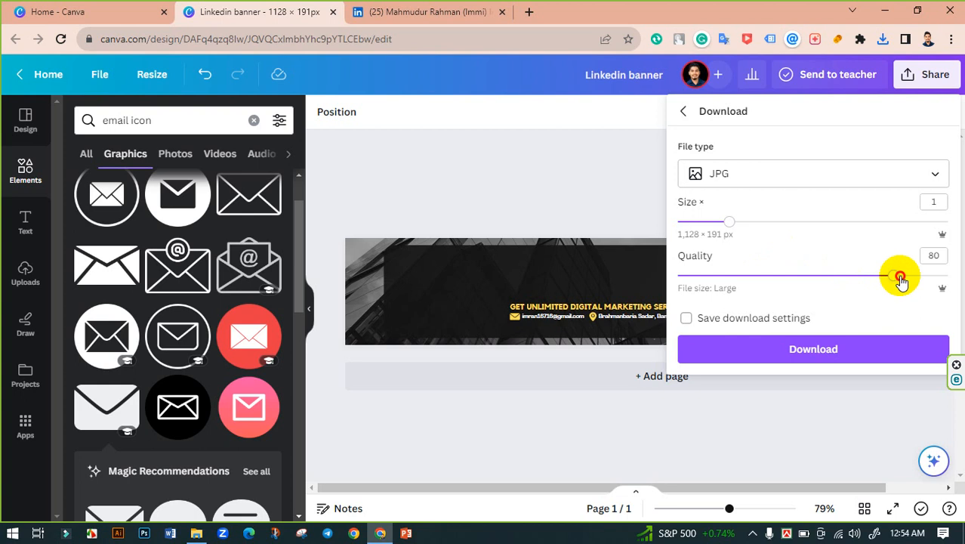
pyautogui.moveTo(901, 279); pyautogui.dragTo(948, 278)
pyautogui.moveTo(729, 221); pyautogui.dragTo(947, 221)
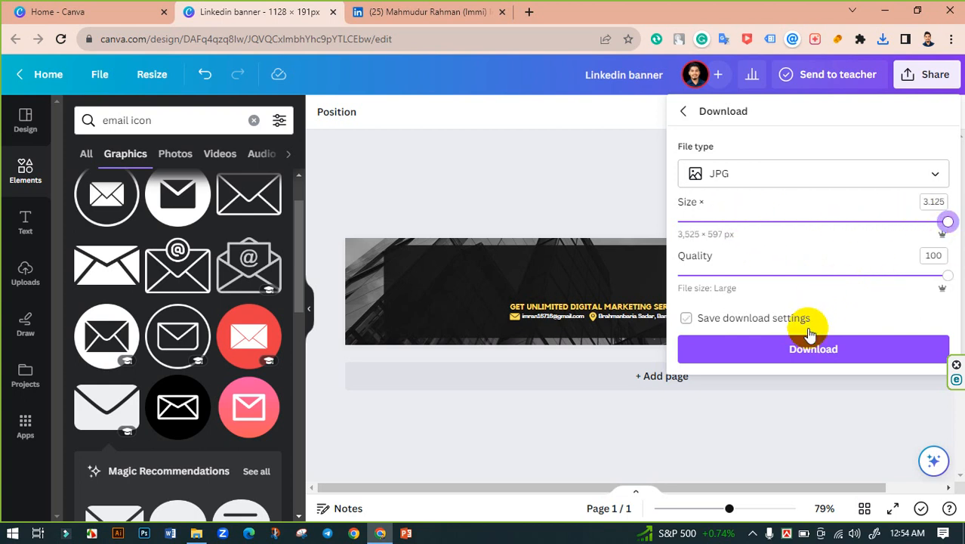
pyautogui.click(805, 352)
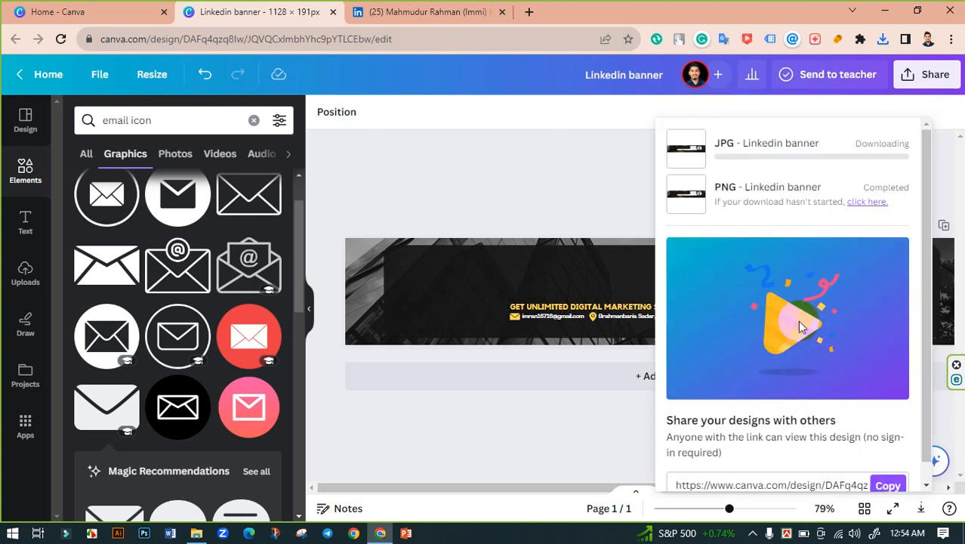
# Step: Confirm the JPG download finished in the browser's recent downloads list and close the panels
pyautogui.click(550, 180)
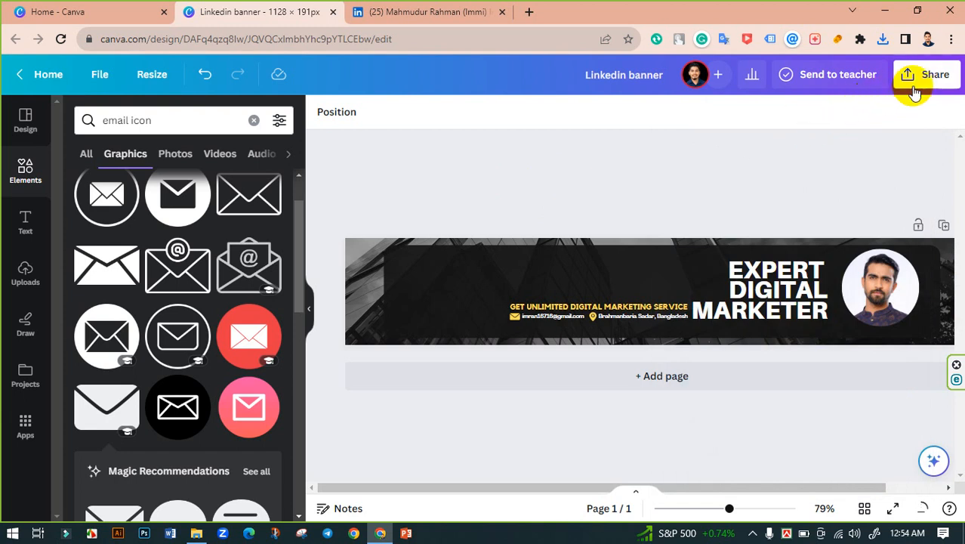
pyautogui.click(883, 38)
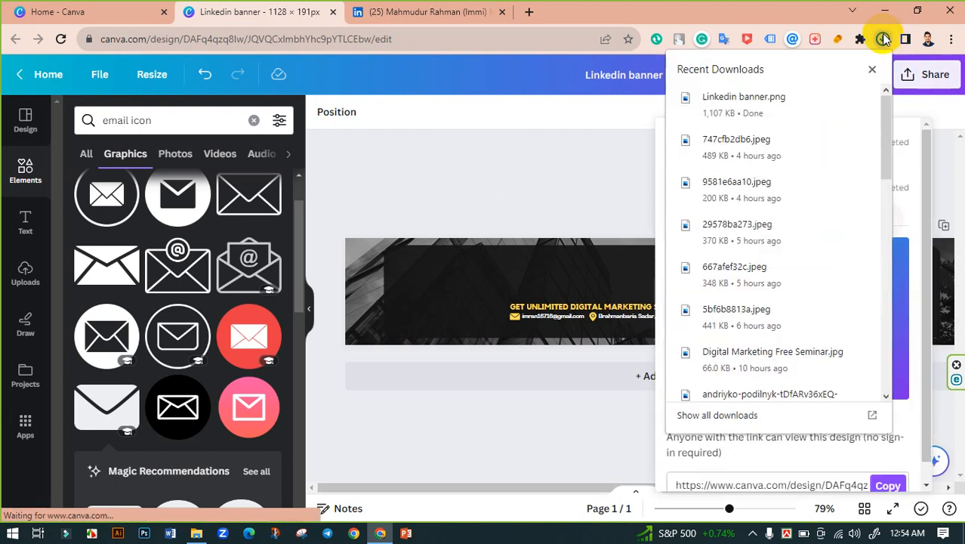
pyautogui.click(884, 38)
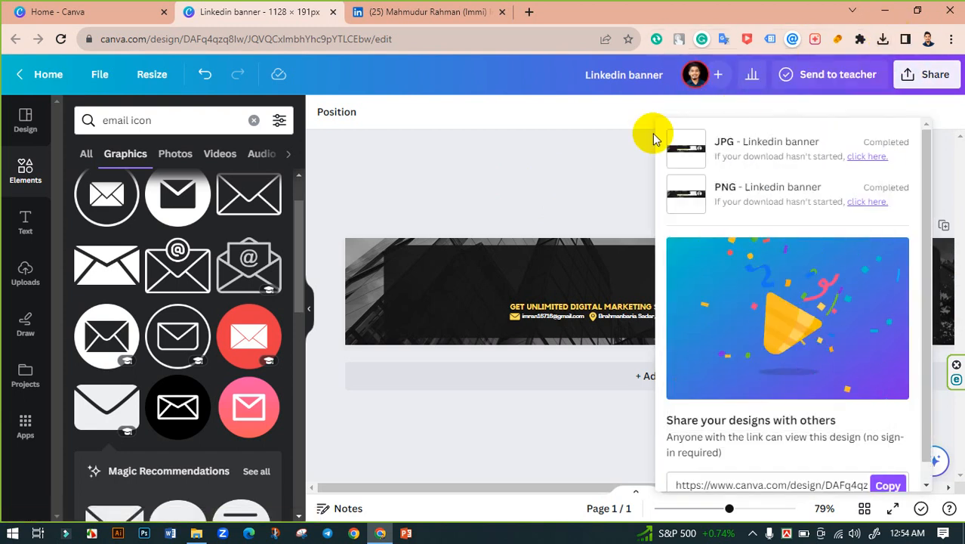
pyautogui.click(563, 179)
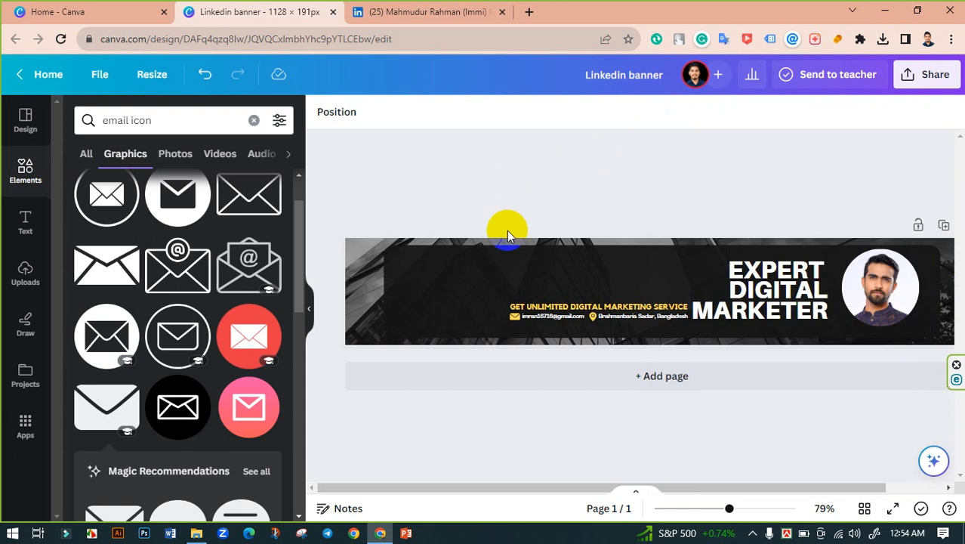
# Step: Open Linkedin banner.jpg from Downloads in Photos and zoom in to inspect it
pyautogui.click(196, 536)
pyautogui.click(337, 143)
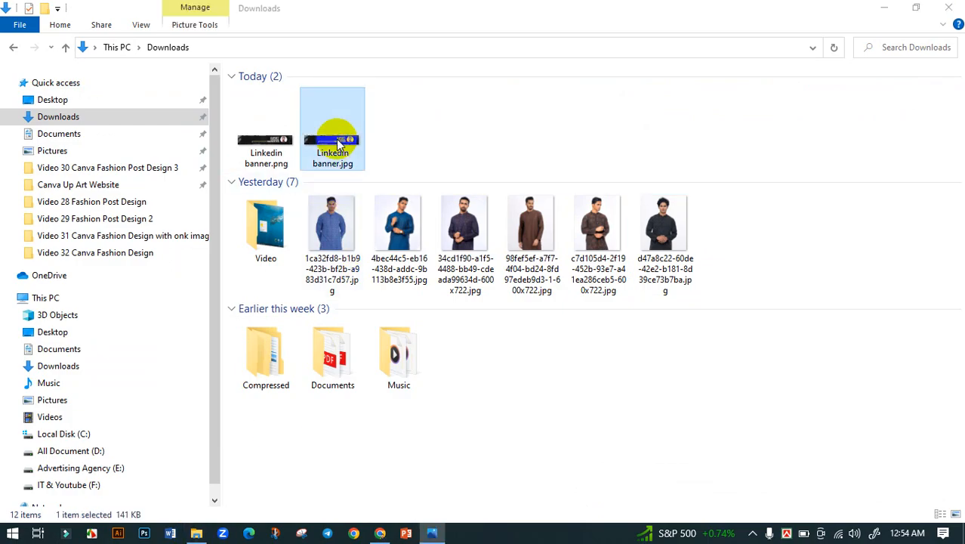
pyautogui.doubleClick(336, 139)
pyautogui.doubleClick(687, 253)
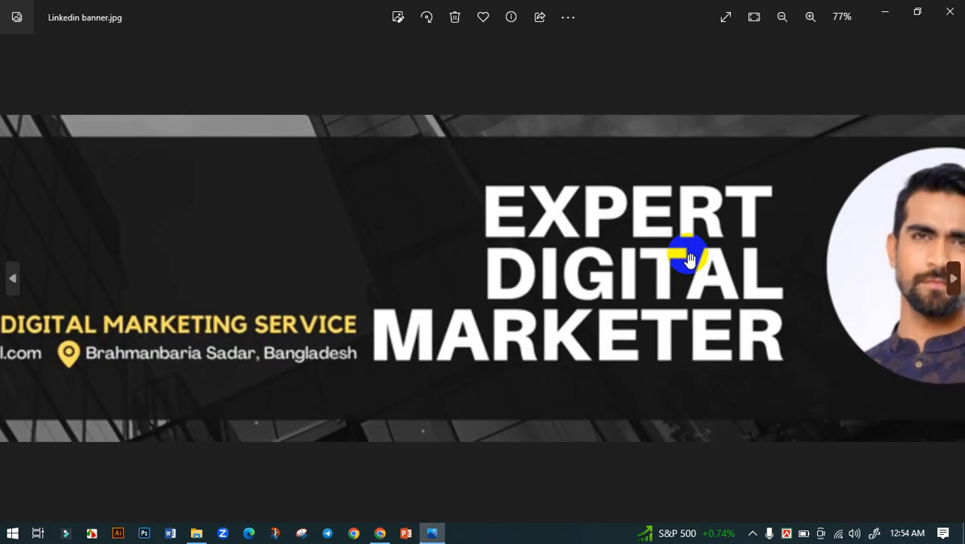
pyautogui.doubleClick(627, 262)
pyautogui.click(949, 11)
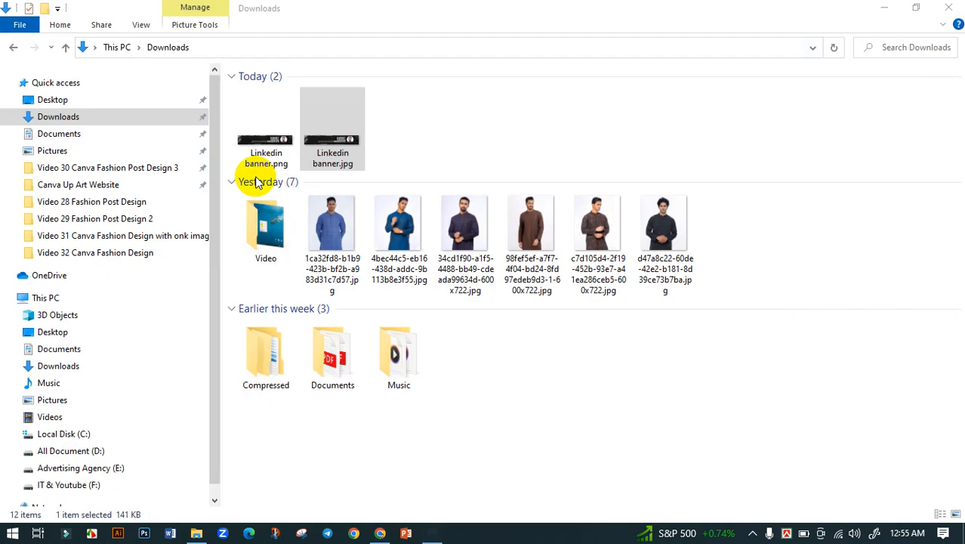
# Step: Inspect Linkedin banner.png zoomed in, then return to Canva with the side panel hidden
pyautogui.doubleClick(266, 151)
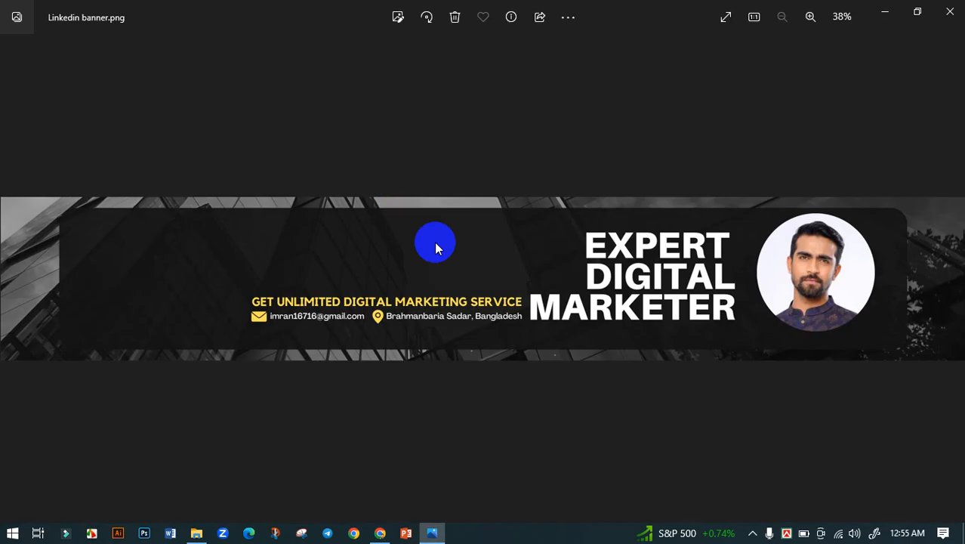
pyautogui.doubleClick(593, 300)
pyautogui.moveTo(593, 300); pyautogui.dragTo(468, 282)
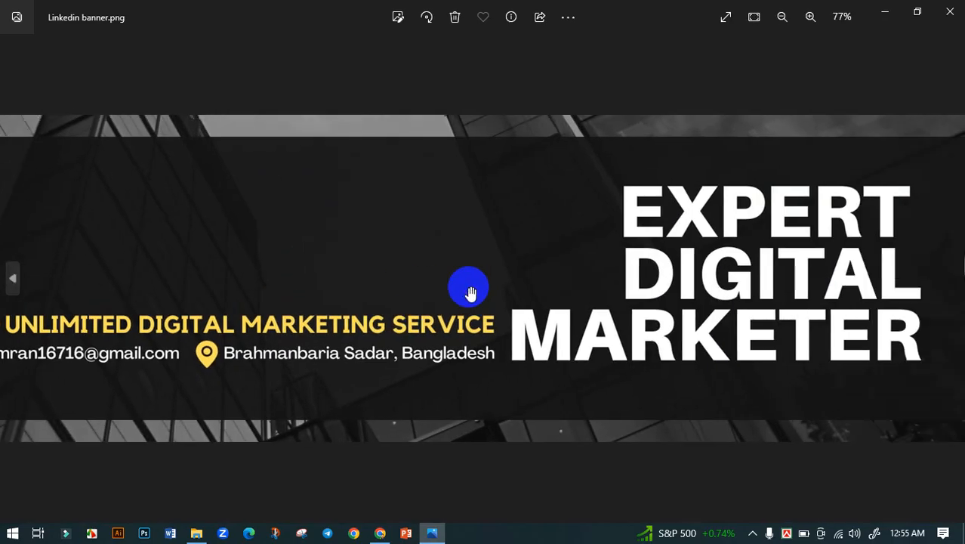
pyautogui.doubleClick(521, 280)
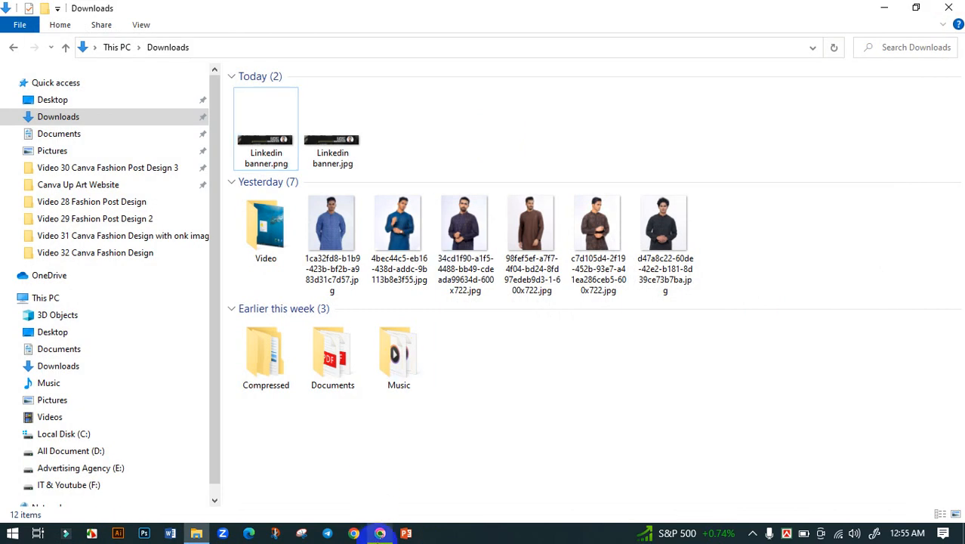
pyautogui.click(380, 533)
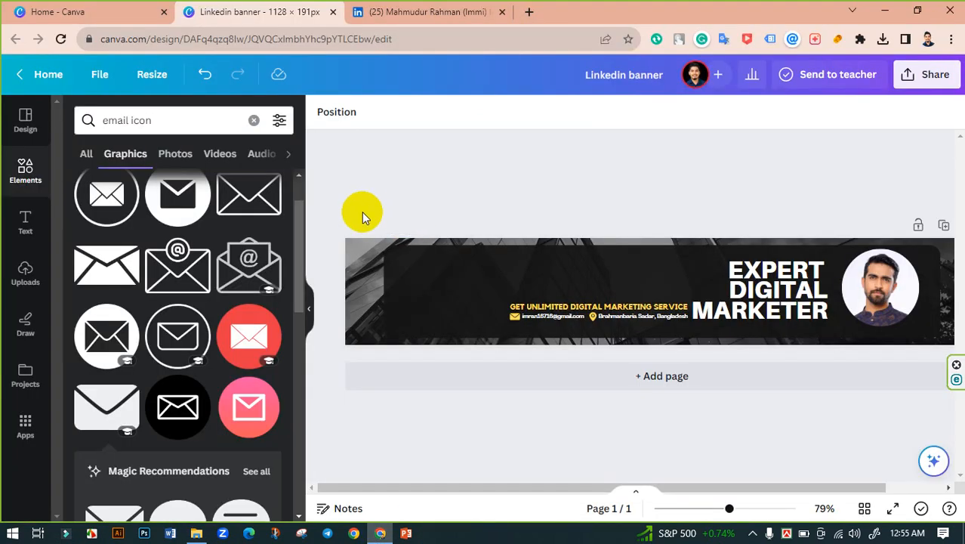
pyautogui.click(307, 308)
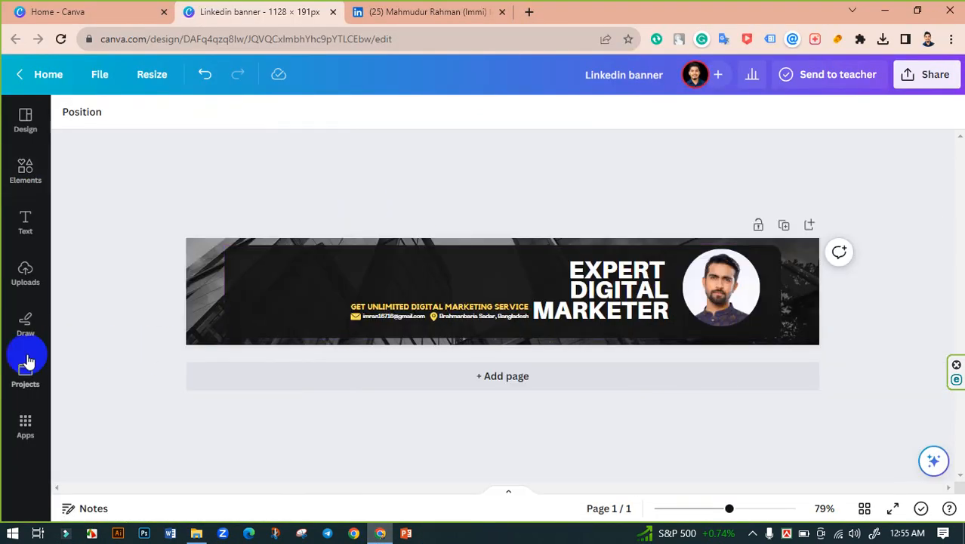